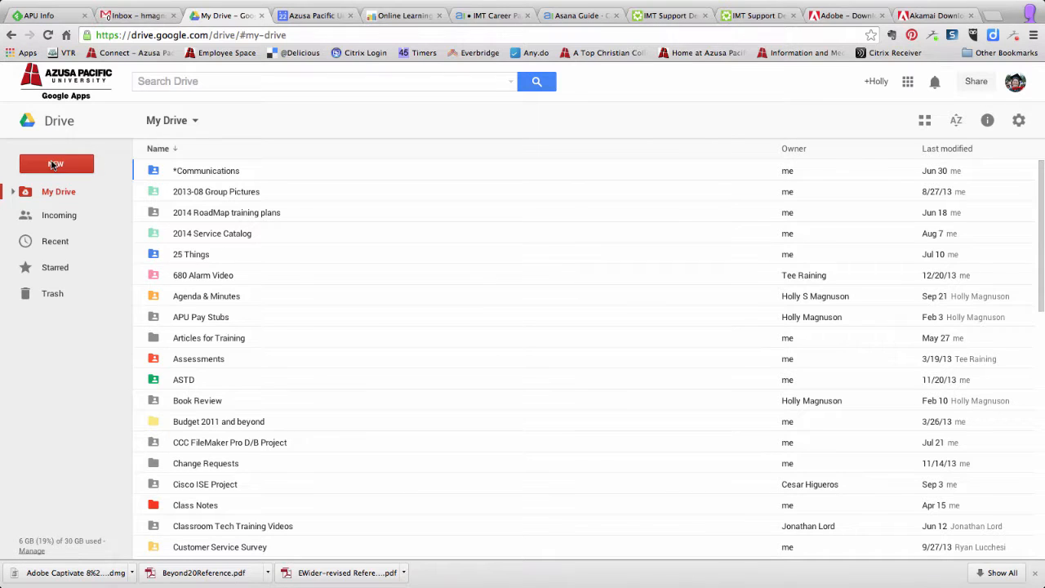
# - Create a new Google Form from Drive and name it "Test Survey"
pyautogui.click(54, 164)
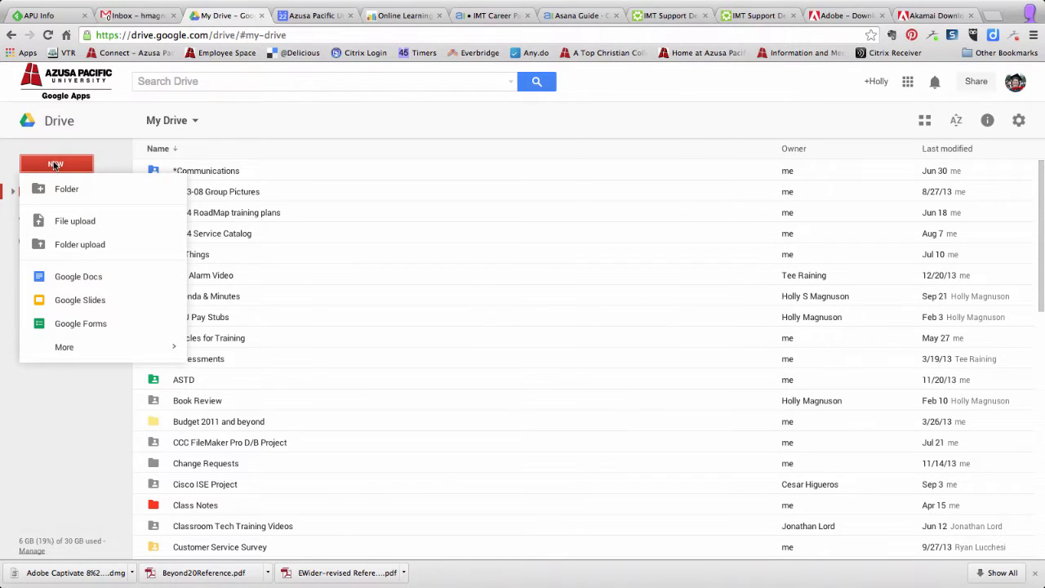
pyautogui.click(73, 327)
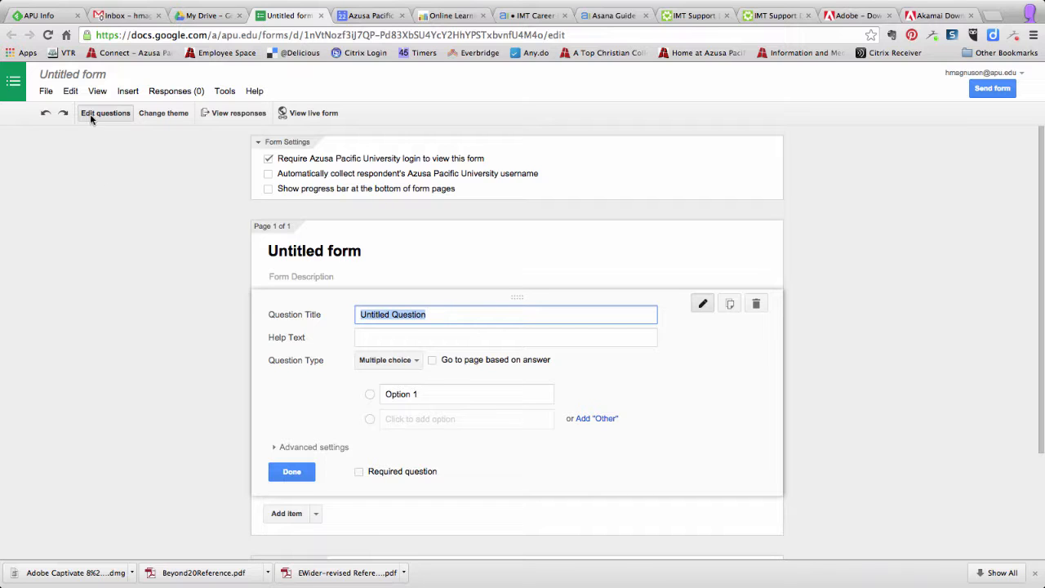
pyautogui.click(72, 76)
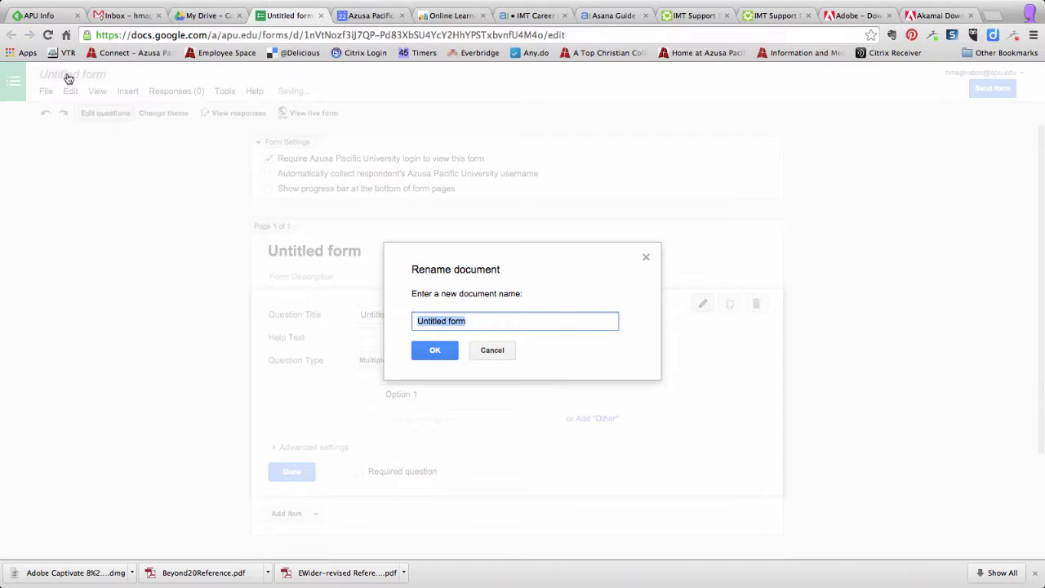
pyautogui.write('Test ')
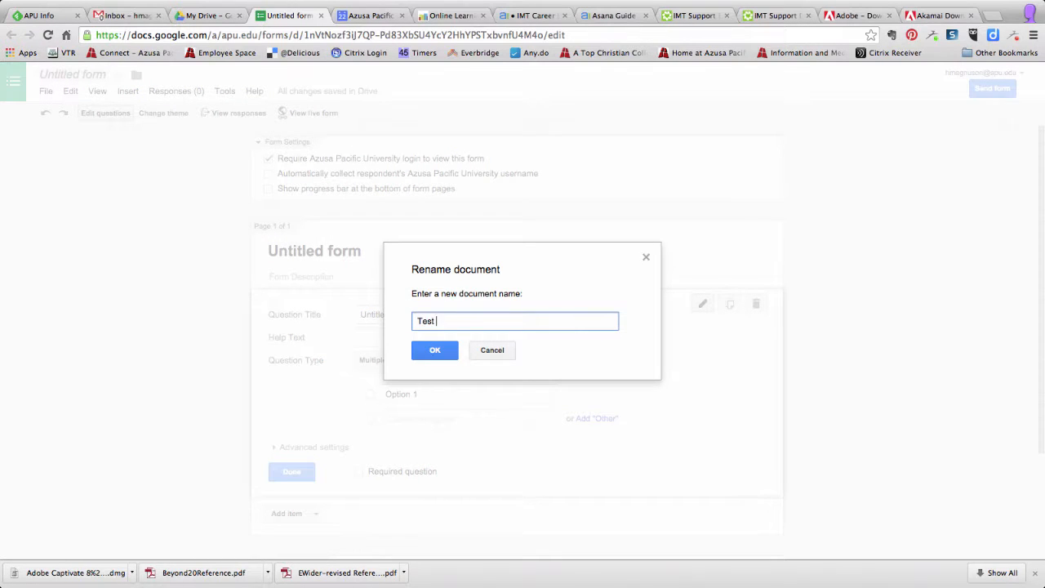
pyautogui.write('Survey')
pyautogui.click(435, 350)
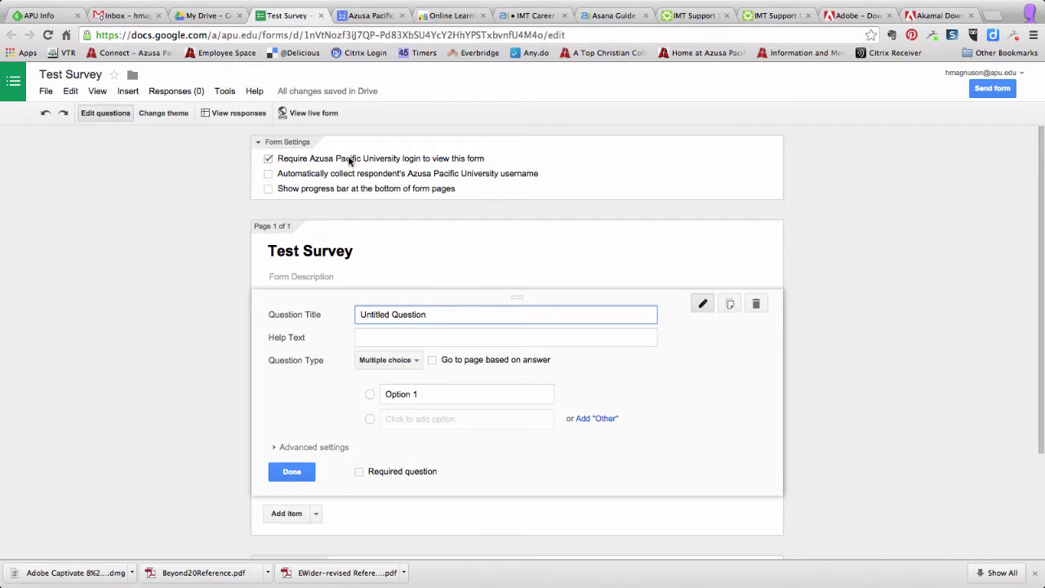
# - Remove the Azusa Pacific University login requirement from the form and show a progress bar at the bottom of form pages
pyautogui.click(269, 173)
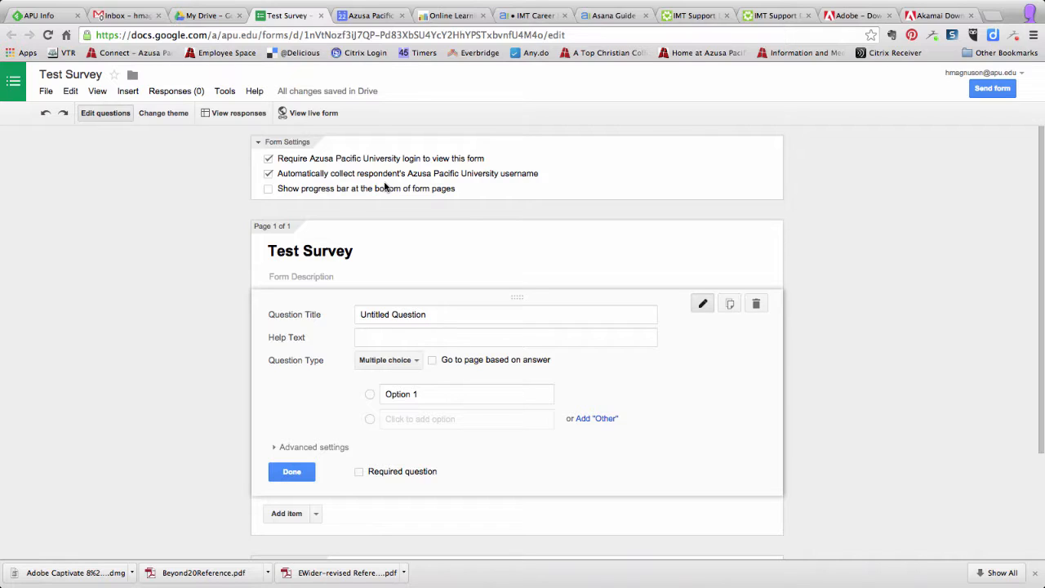
pyautogui.click(268, 158)
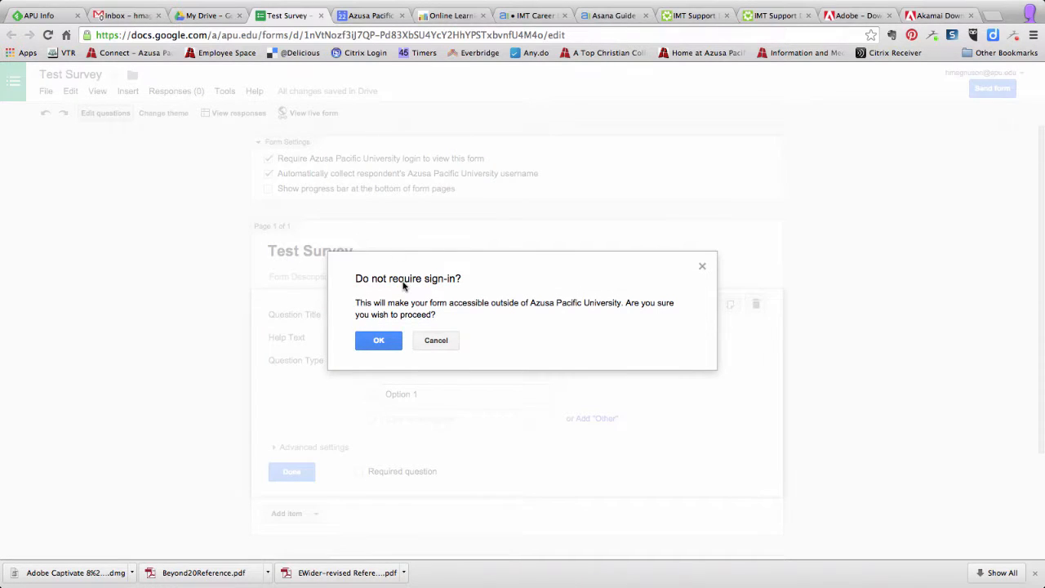
pyautogui.click(384, 341)
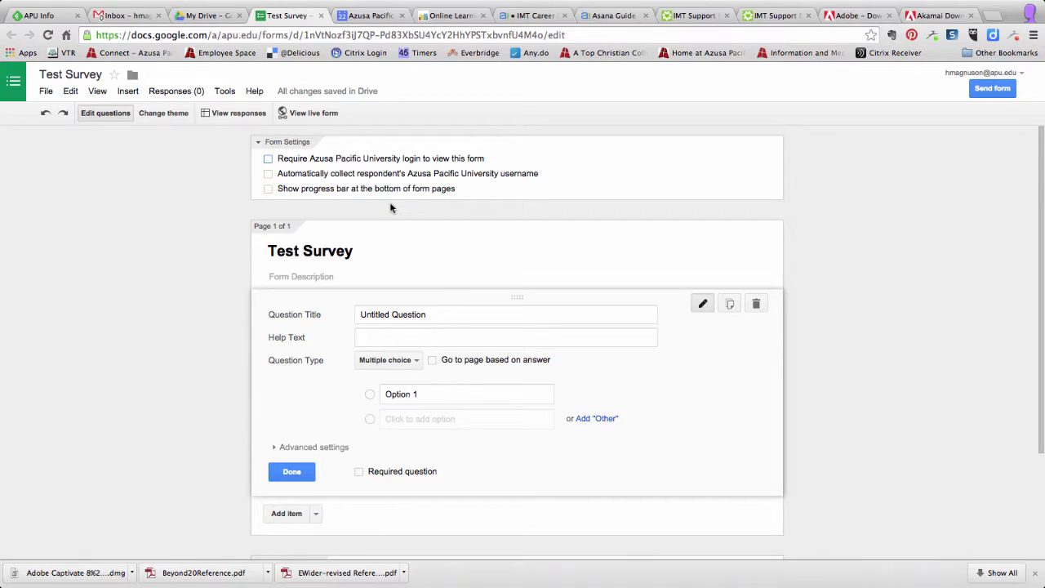
pyautogui.click(268, 189)
pyautogui.click(343, 251)
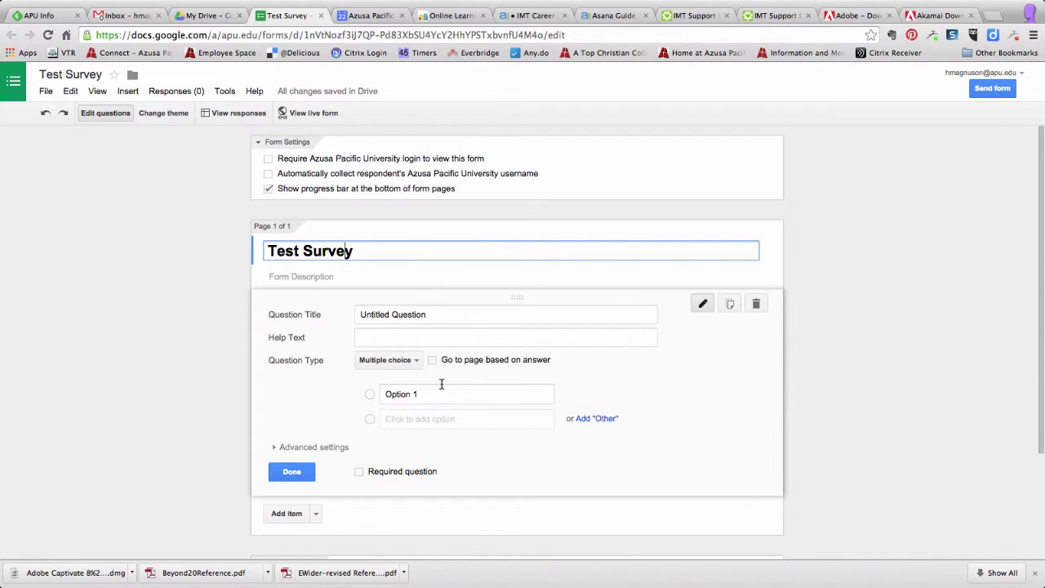
# - Title the first question "State you were born in:"
pyautogui.doubleClick(437, 317)
pyautogui.click(438, 317)
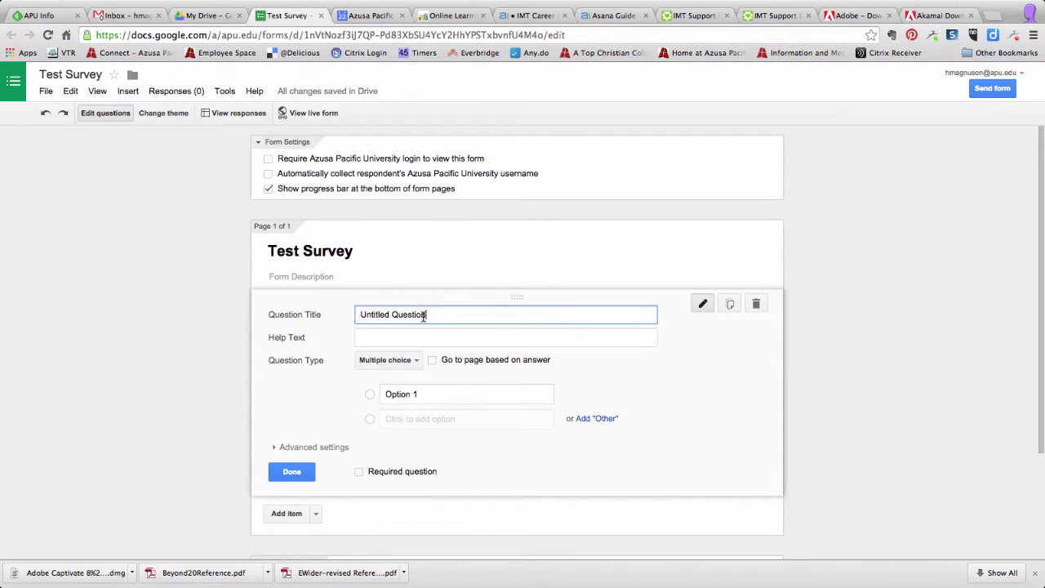
pyautogui.moveTo(438, 317); pyautogui.dragTo(309, 317)
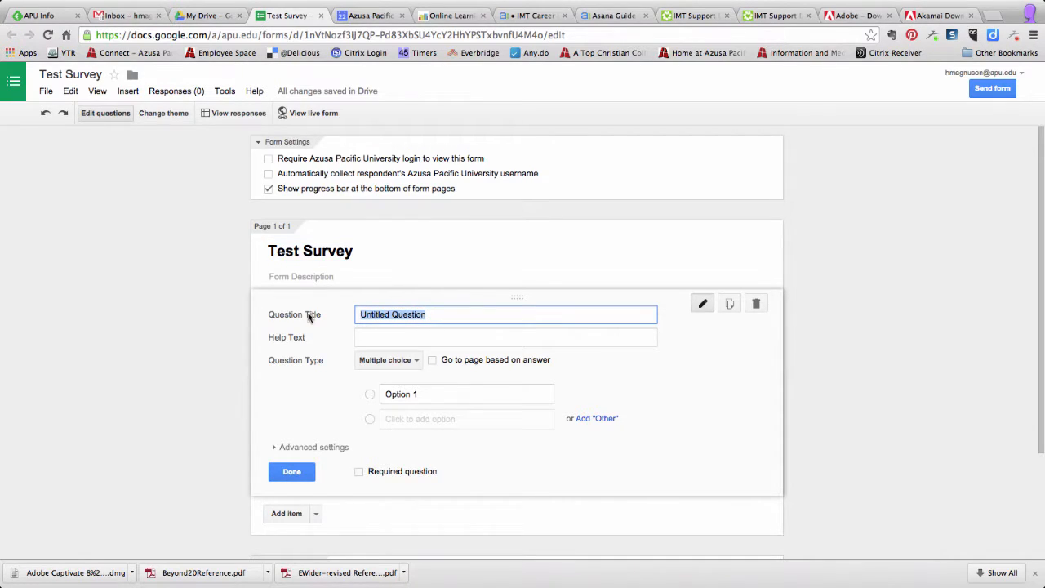
pyautogui.write('State you were born in.')
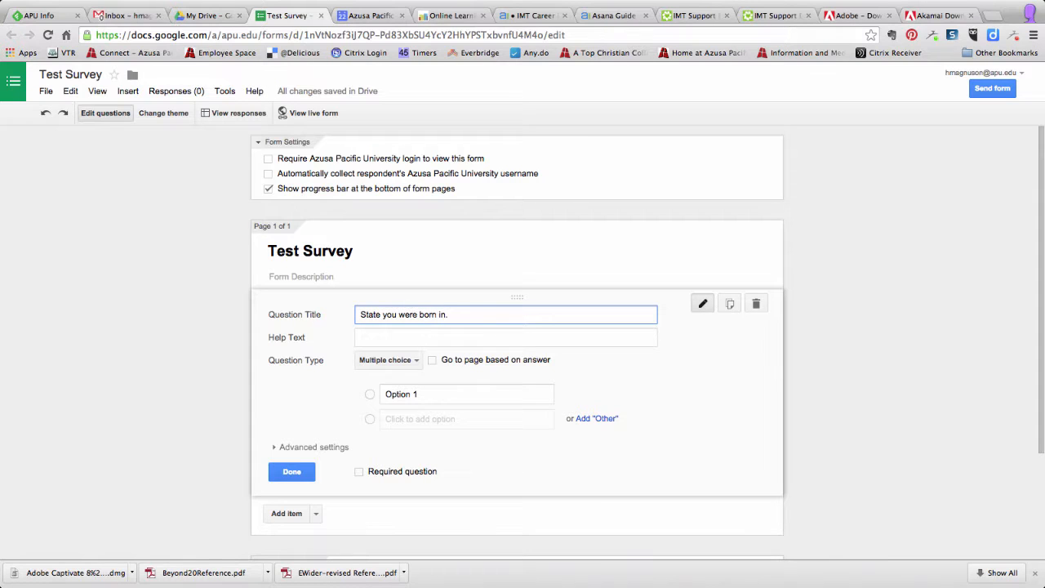
pyautogui.press('BackSpace')
pyautogui.press('BackSpace')
pyautogui.write(':')
# - Add the help text "Please use 2 character code." to the birth state question and set its type to Text
pyautogui.press('Tab')
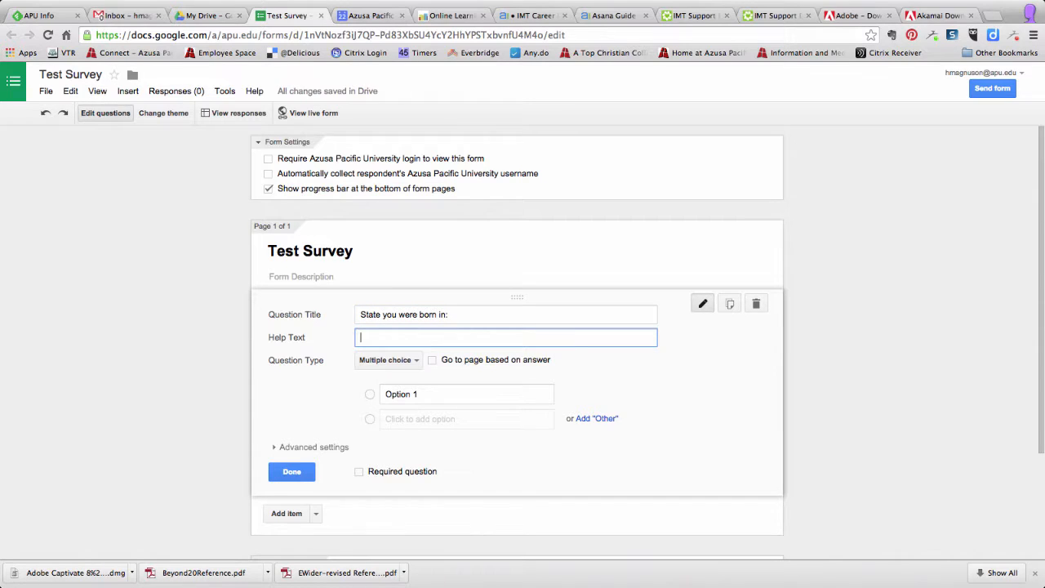
pyautogui.write('Please use 2 character code.')
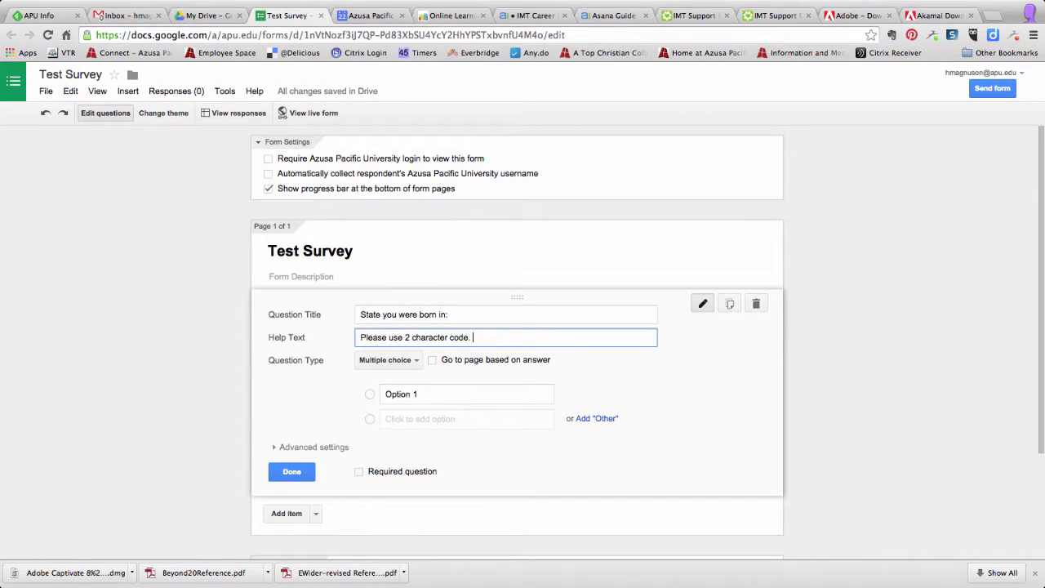
pyautogui.click(398, 364)
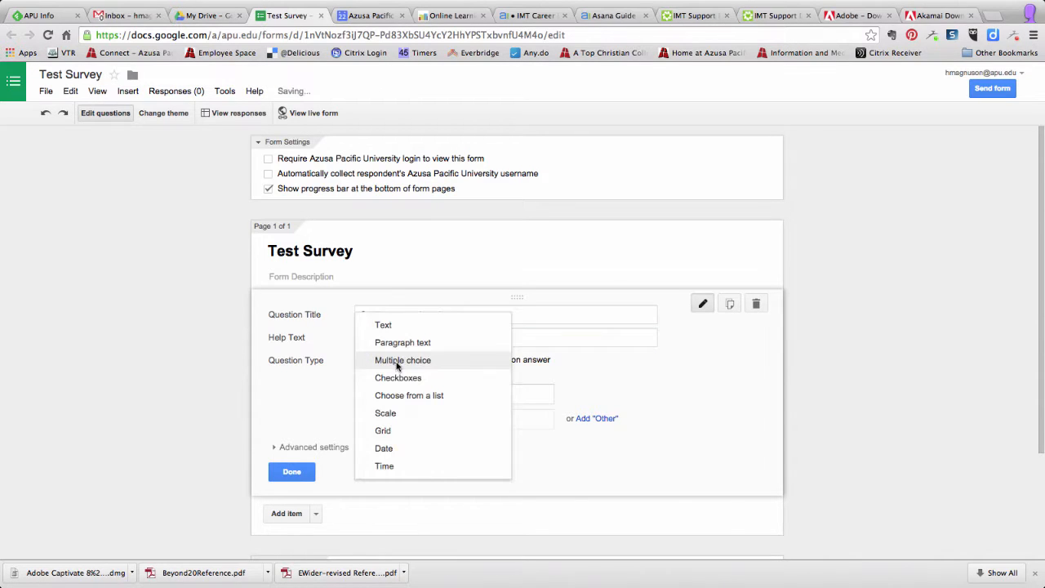
pyautogui.click(392, 325)
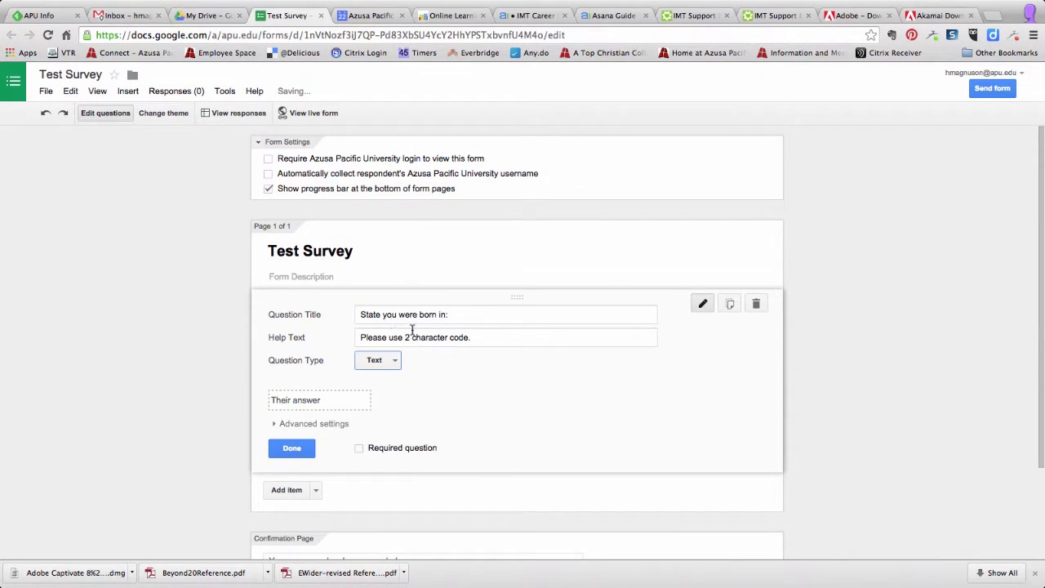
# - Try data validation on the birth state question that requires text in the form of an email address
pyautogui.click(273, 424)
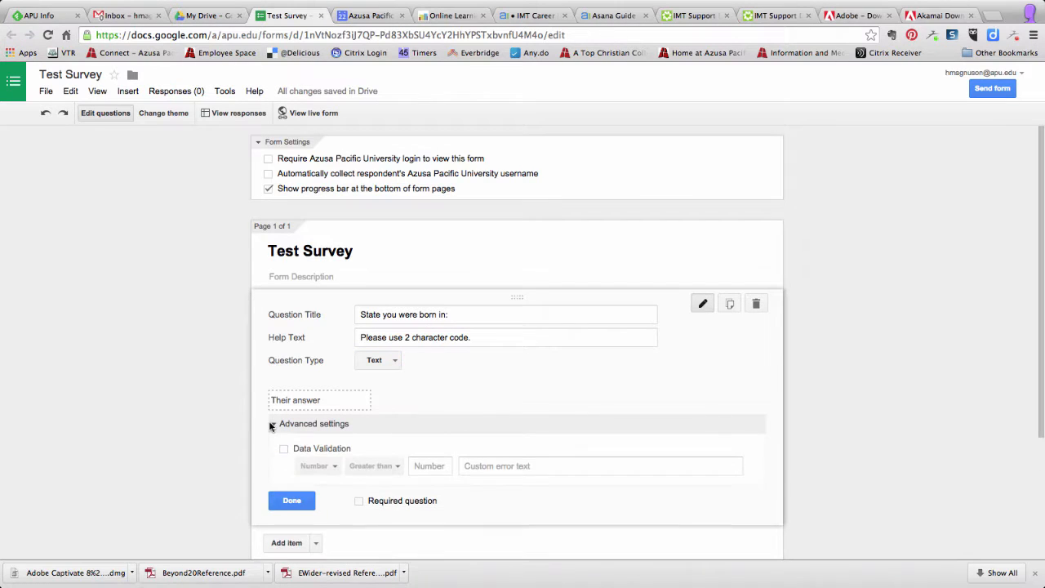
pyautogui.click(284, 450)
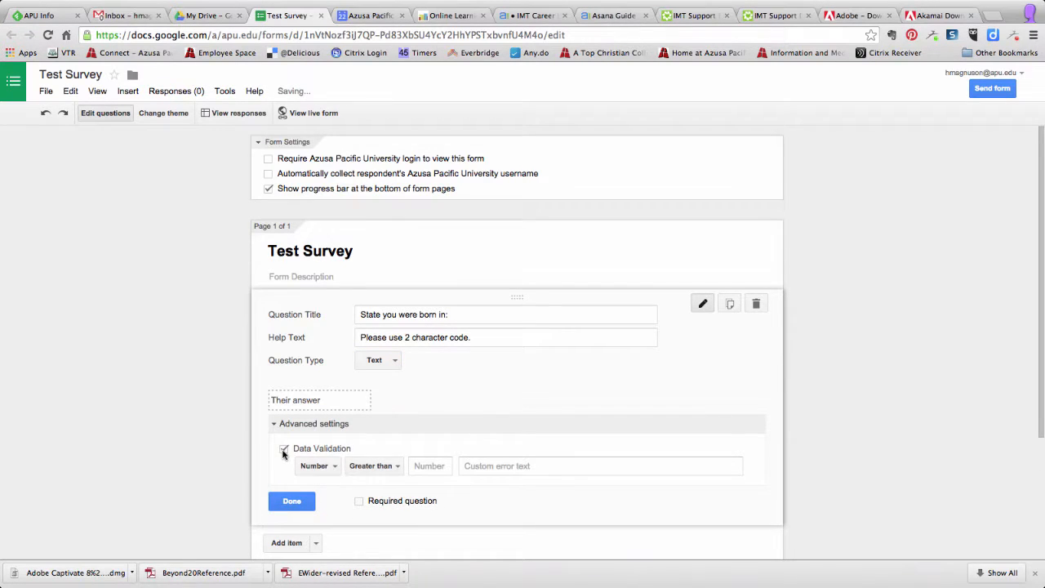
pyautogui.click(327, 467)
pyautogui.click(330, 485)
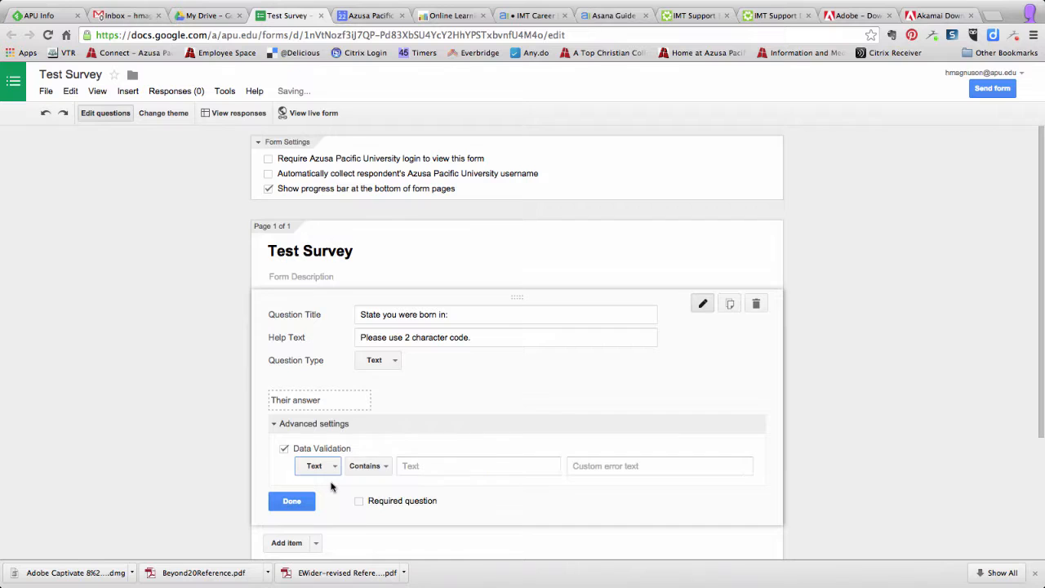
pyautogui.click(367, 471)
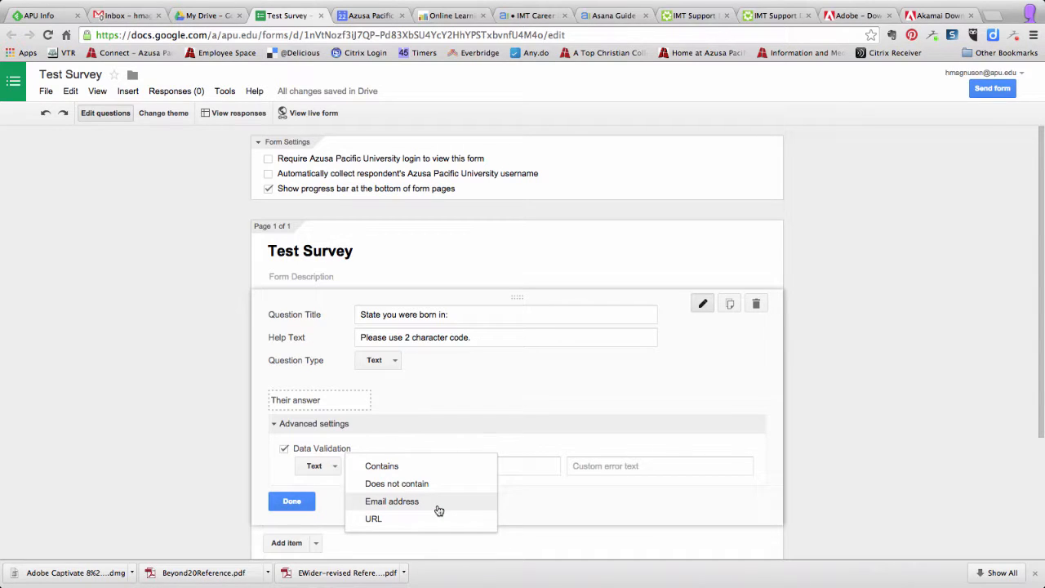
pyautogui.click(392, 503)
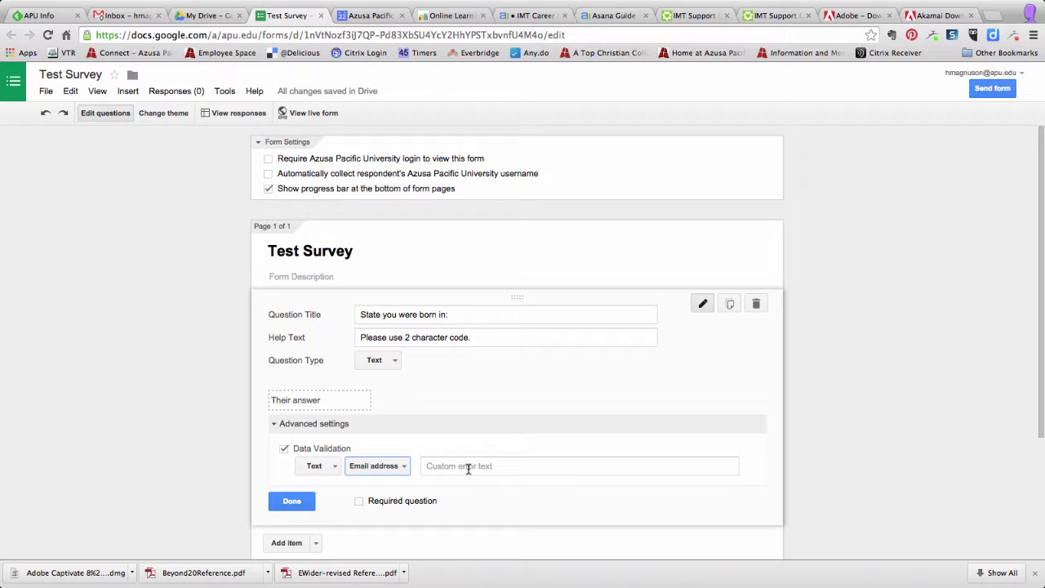
pyautogui.click(384, 467)
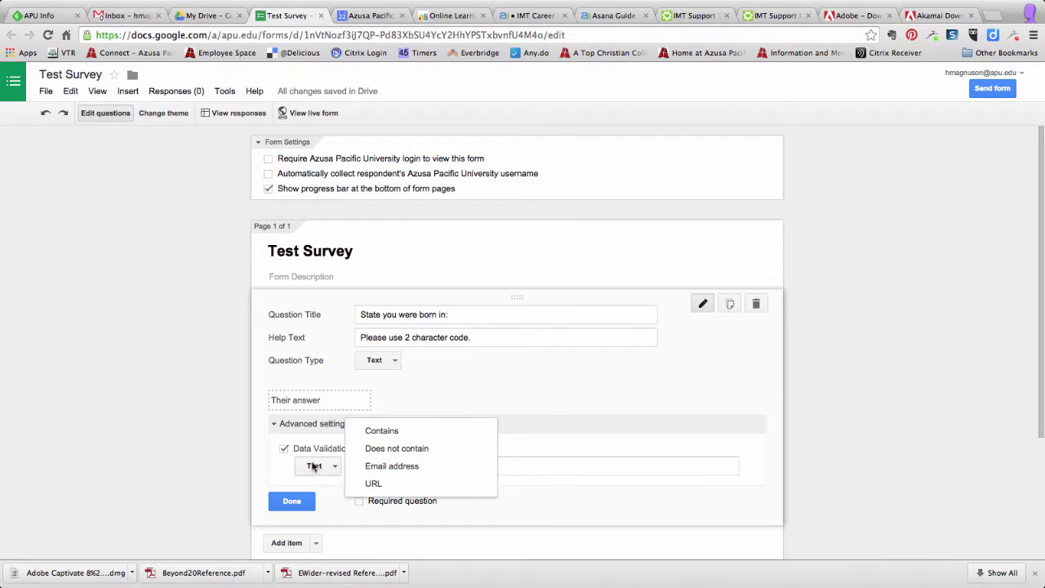
pyautogui.click(280, 464)
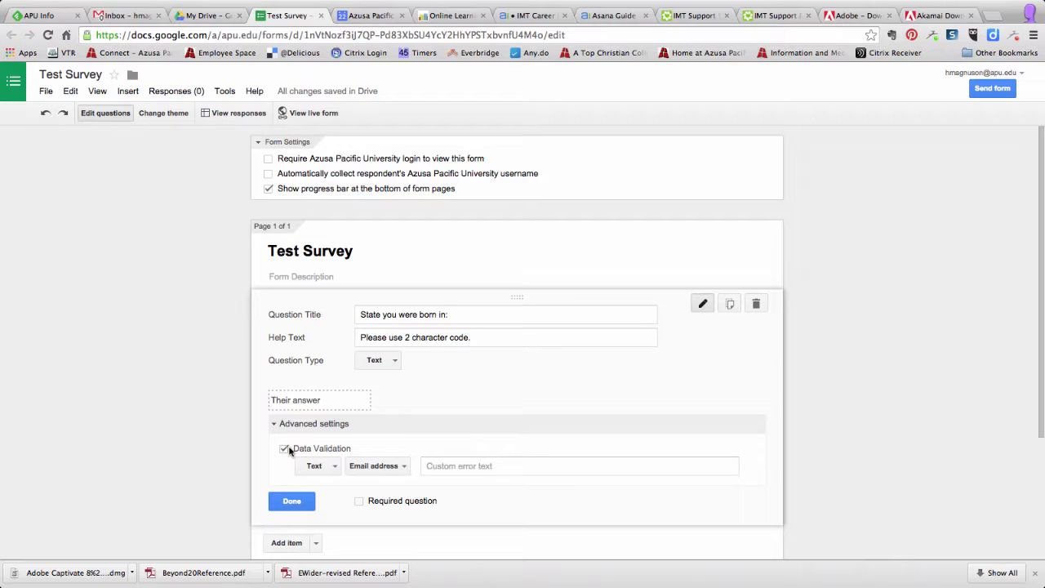
# - Turn off data validation for the birth state question and finish editing it
pyautogui.click(284, 449)
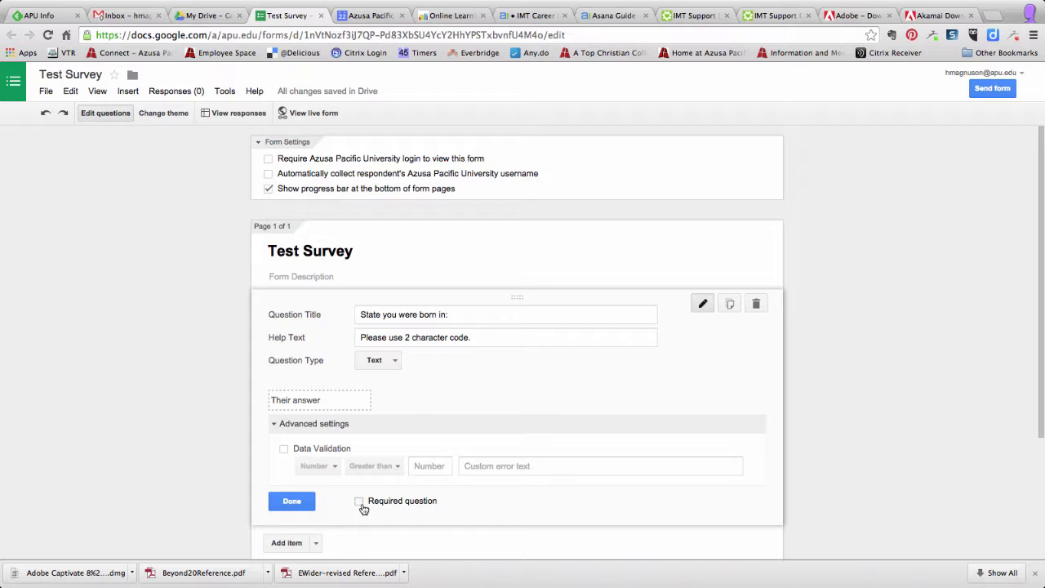
pyautogui.click(292, 503)
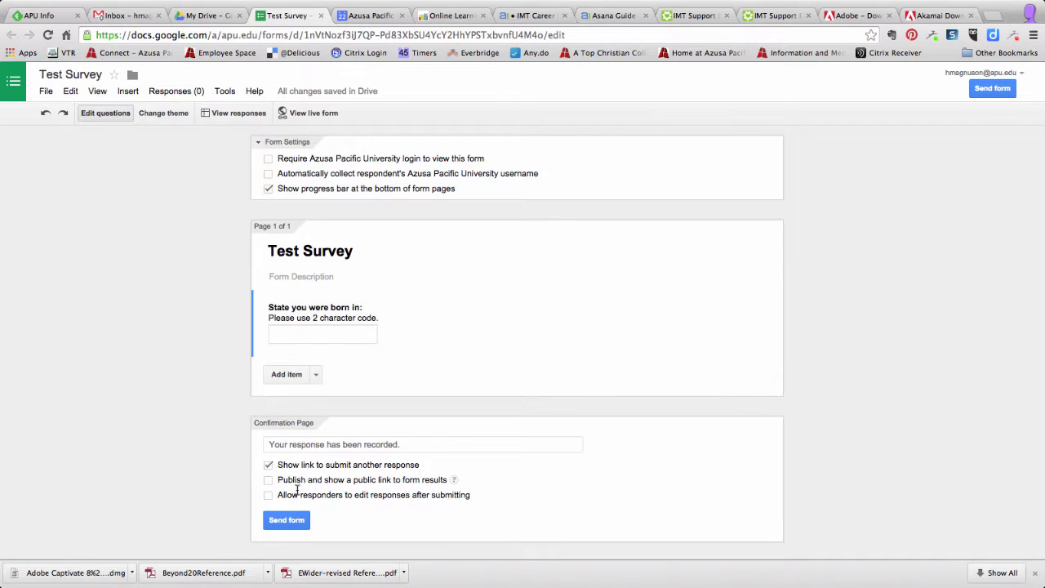
# - Add a multiple choice question titled "What is your class year?" below the birth state question
pyautogui.click(317, 375)
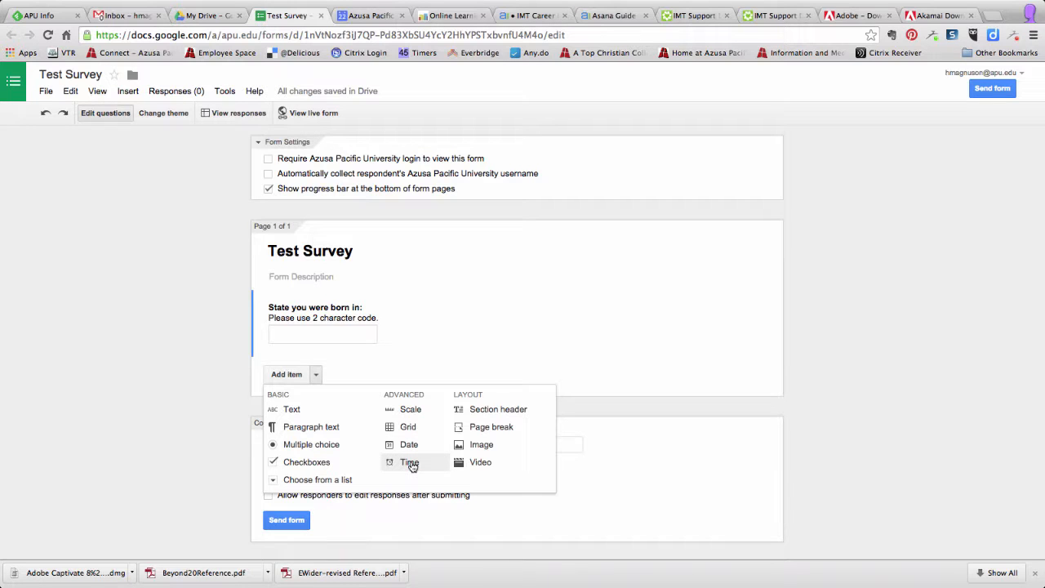
pyautogui.click(207, 486)
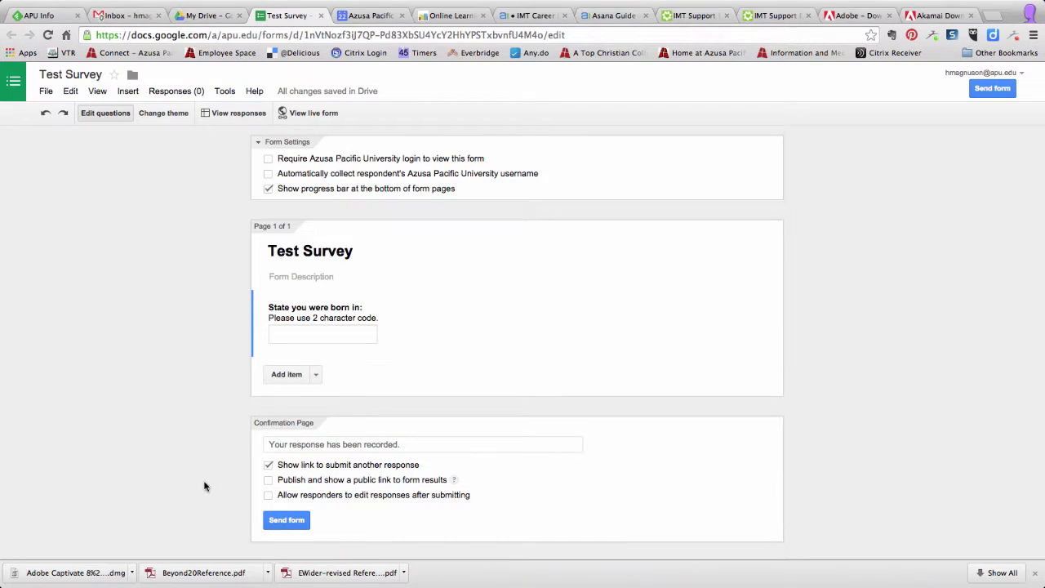
pyautogui.click(317, 377)
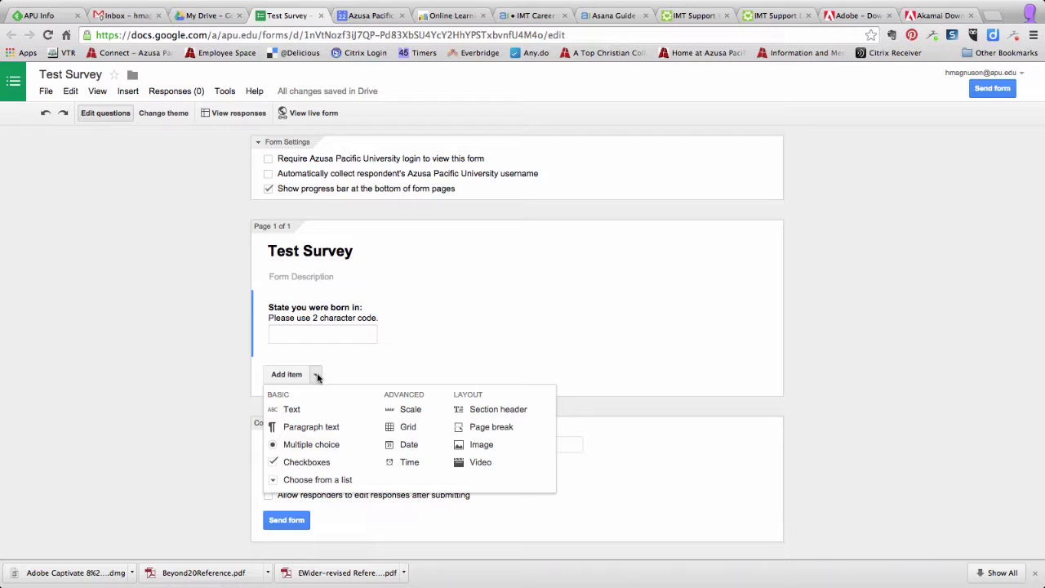
pyautogui.click(302, 453)
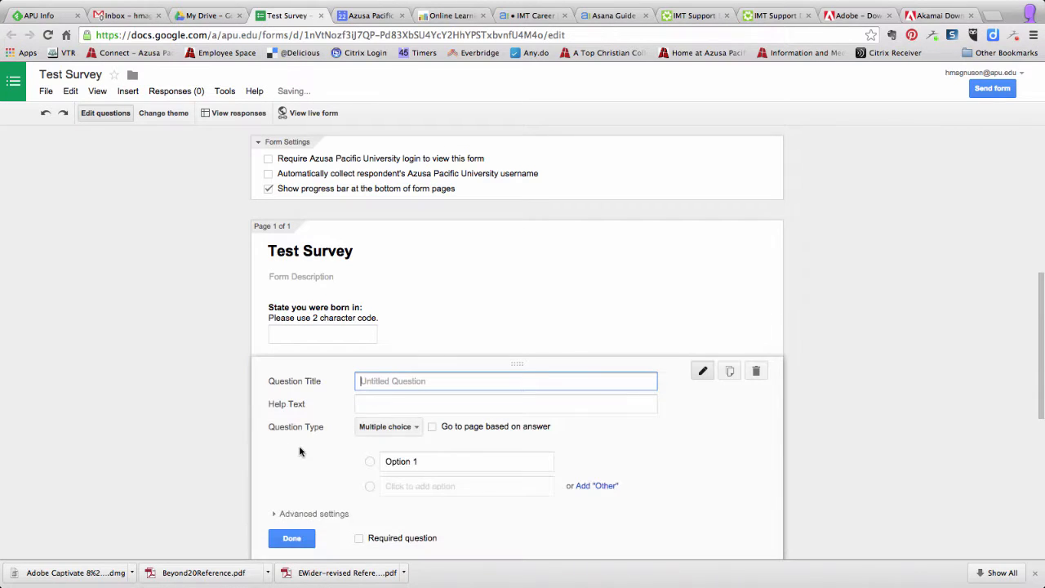
pyautogui.write('What is your class year?')
# - Enter the answer options Freshman, Sophomore, Junior and Senior, add an "Other" option, and finish the class year question
pyautogui.click(435, 461)
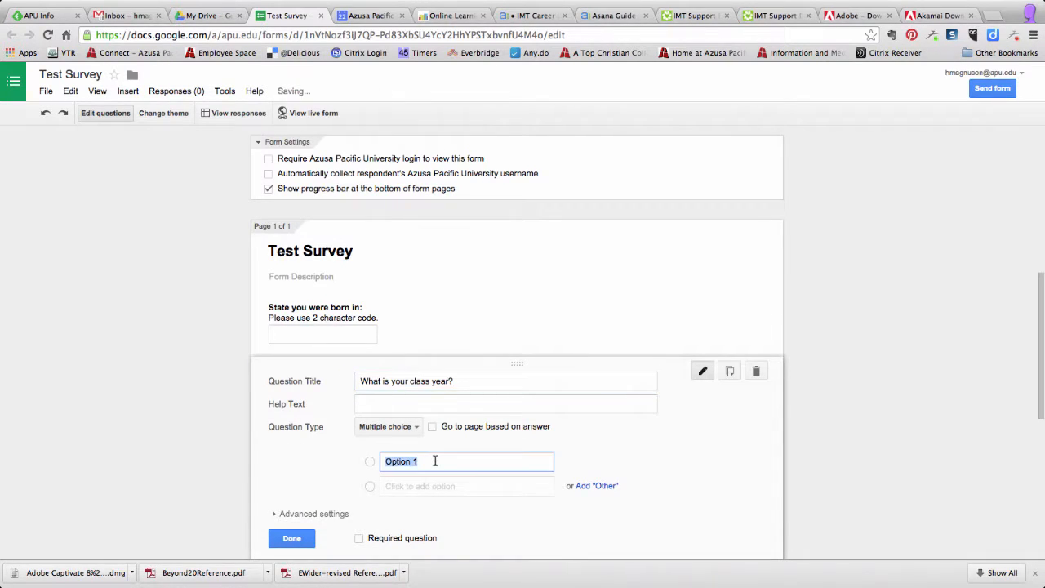
pyautogui.write('Freshman Sophomore Junior Senior')
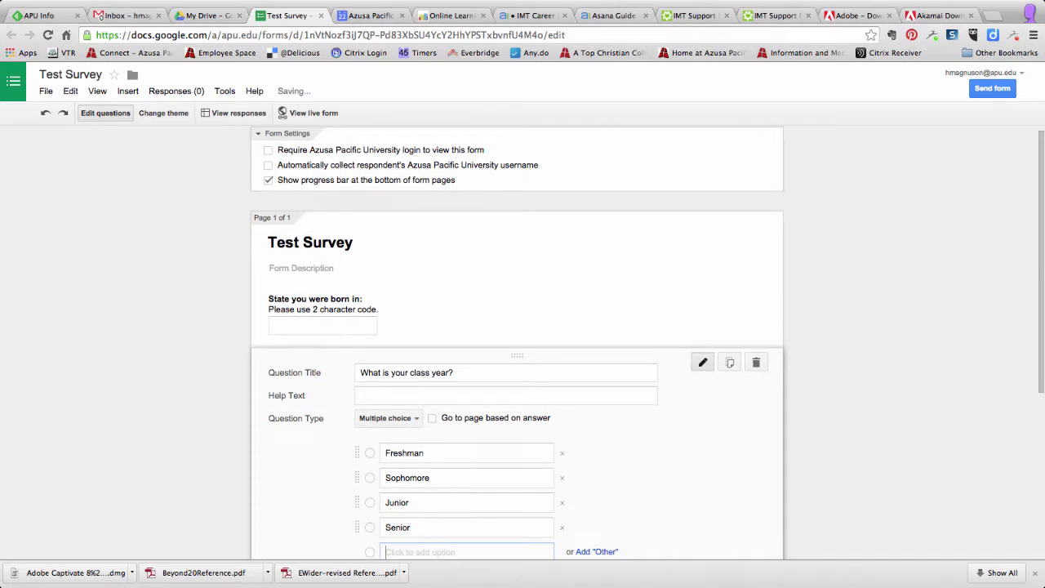
pyautogui.scroll(-3, 580, 455)
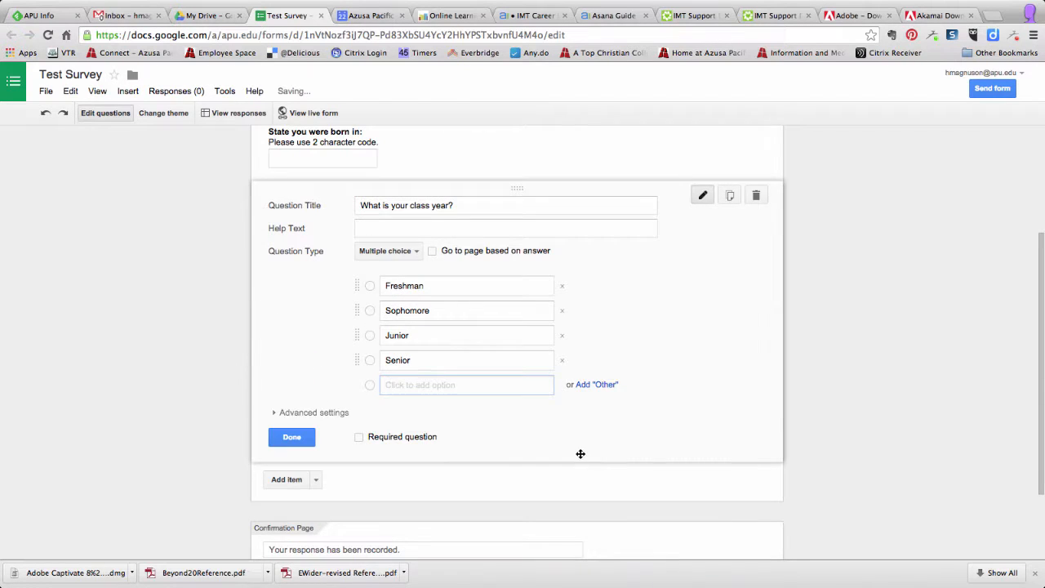
pyautogui.click(592, 384)
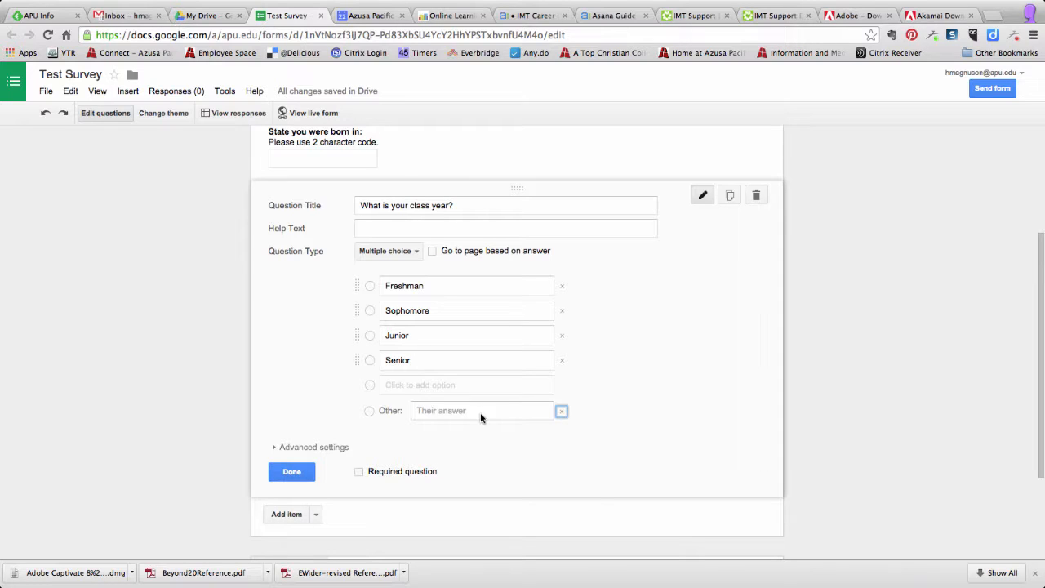
pyautogui.click(286, 472)
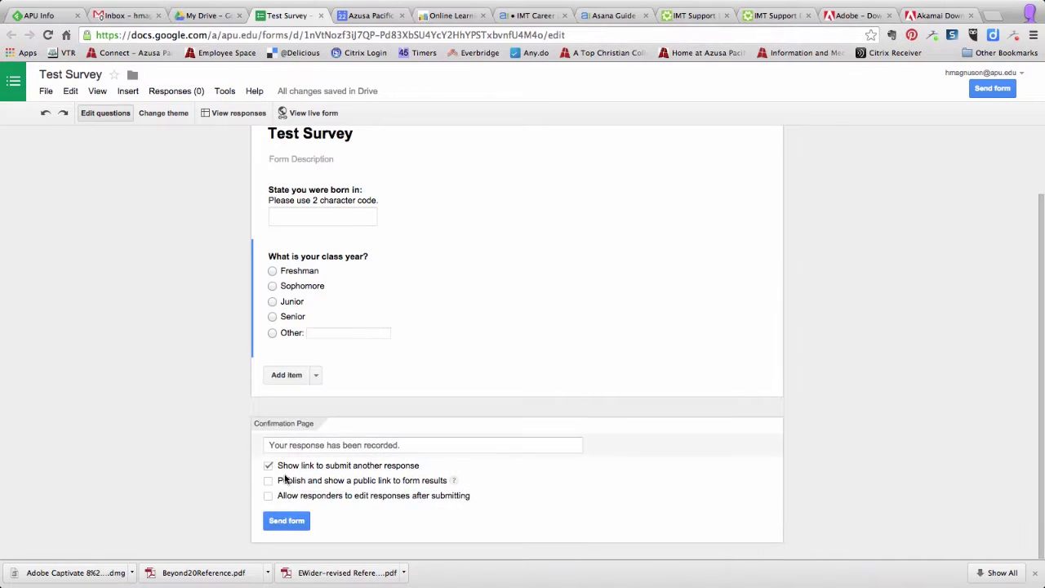
# - Add a checkboxes question "Select your favorite flavor of ice cream." (help text "Choose up to 3") with Chocolate, Vanillia, Strawberry, Rocky Road, Carmel, Cookie Dough and "Other"
pyautogui.click(317, 376)
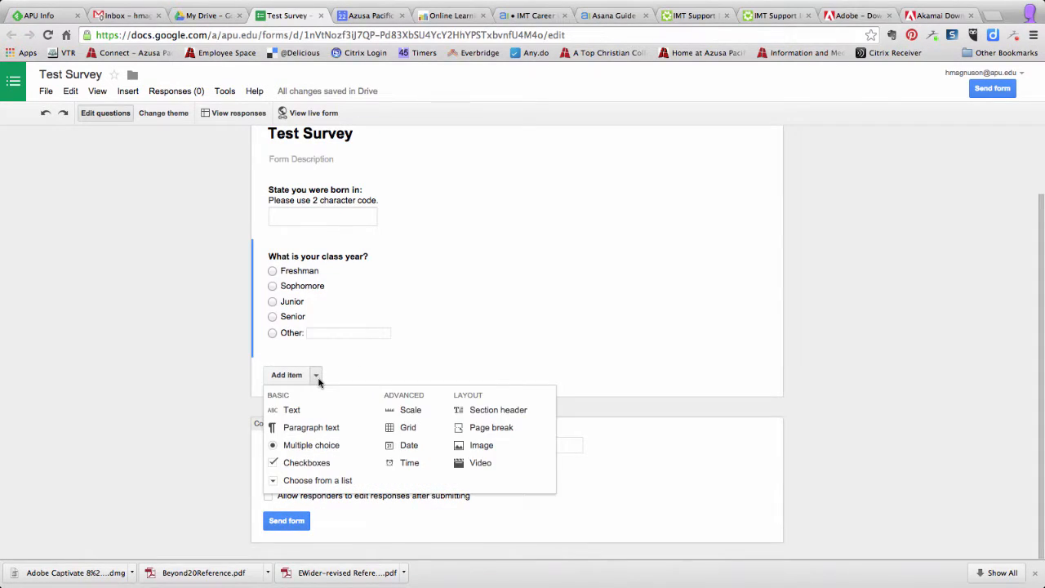
pyautogui.click(306, 463)
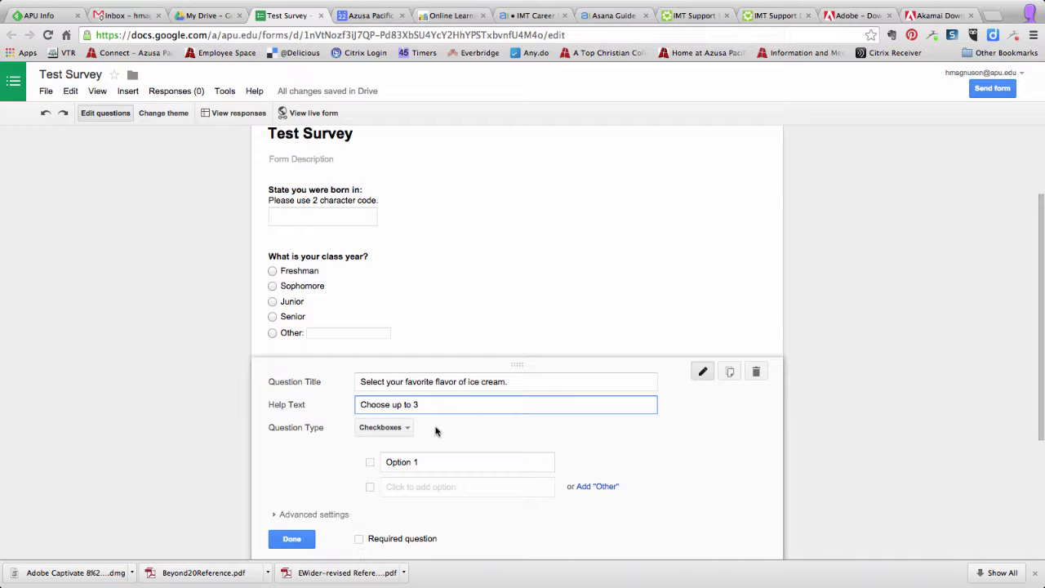
pyautogui.click(448, 463)
pyautogui.write('Chocolate')
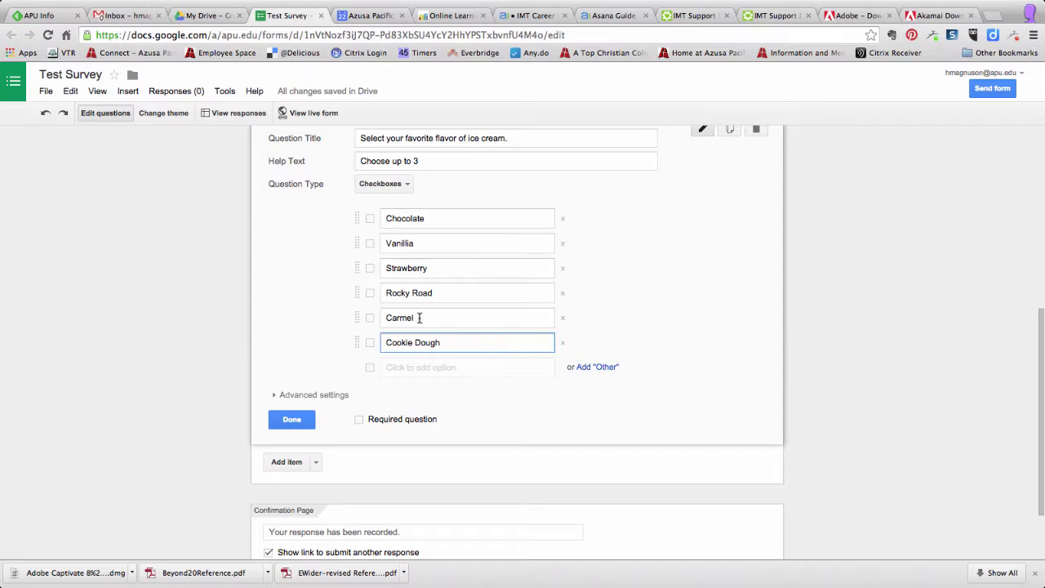
pyautogui.click(608, 368)
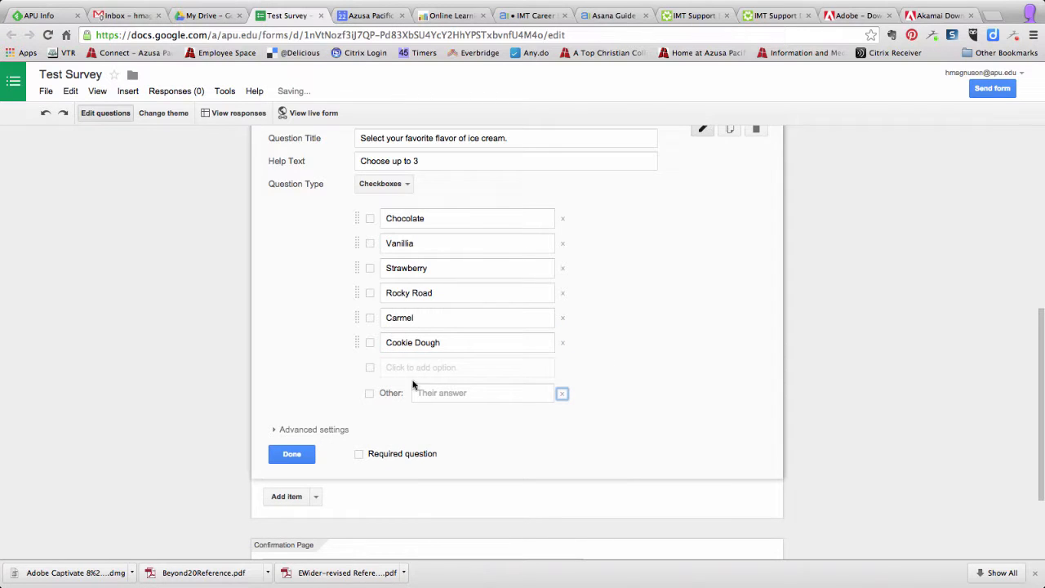
pyautogui.click(294, 454)
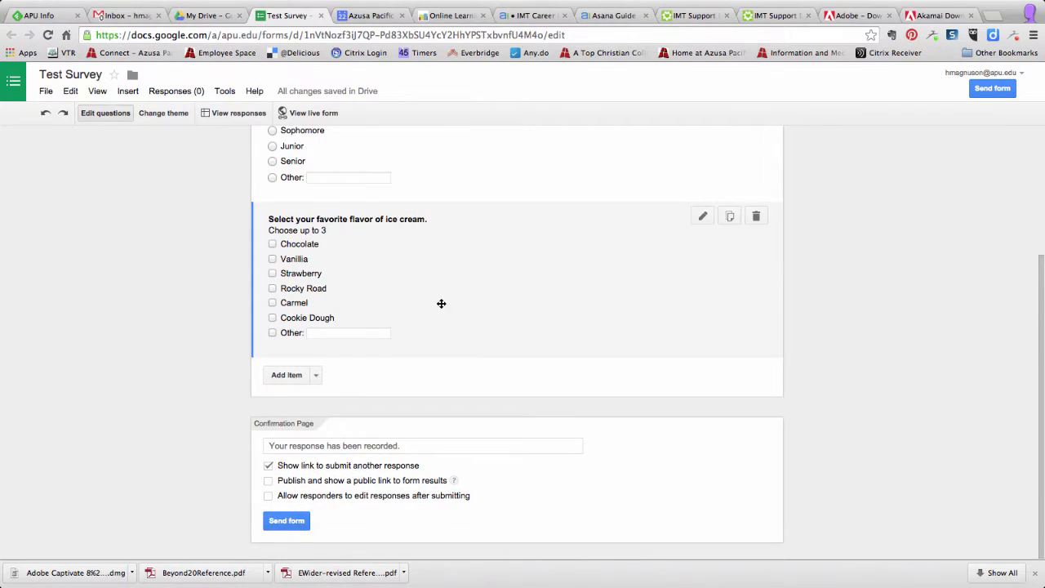
# - Add a scale question titled "How comfortable are you with Google Apps" with help text "1 Being Not Comfortable at all and 5 Being Very Comfortable"
pyautogui.click(316, 376)
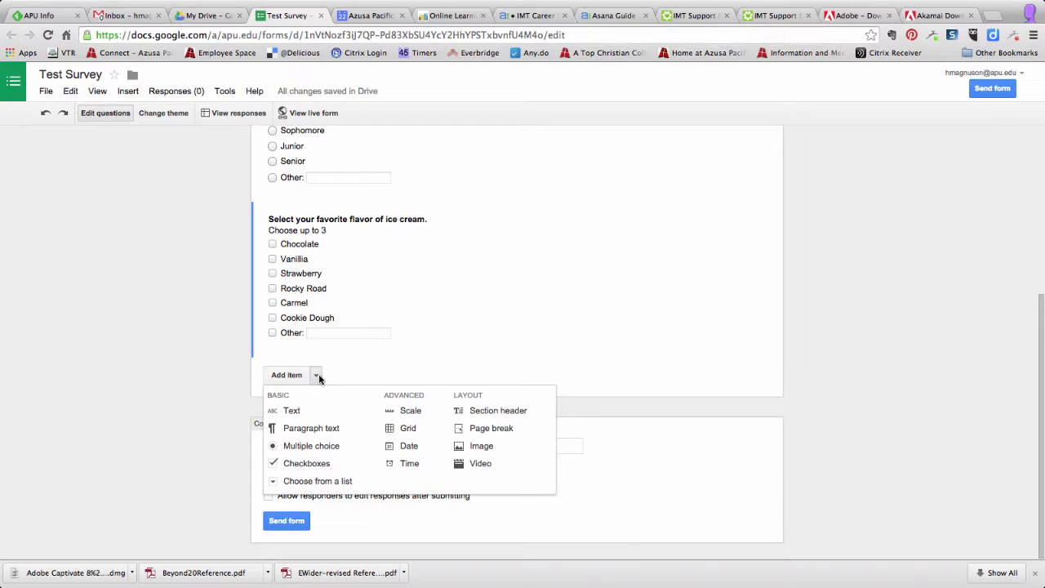
pyautogui.click(412, 410)
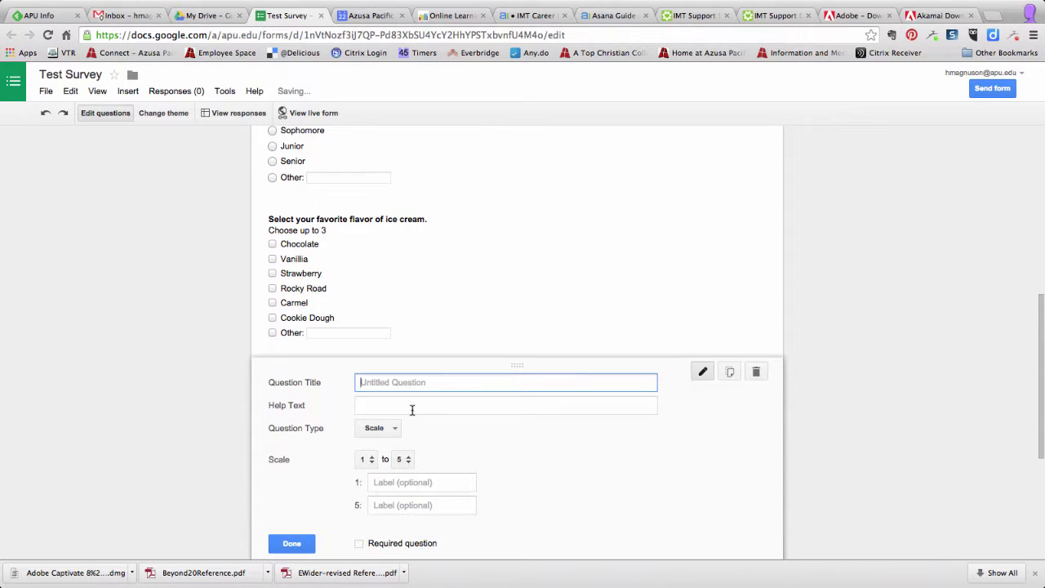
pyautogui.write('H')
# - Label scale value 1 "Not Comfortable" and value 5 "Very Comfortable", and finish the scale question
pyautogui.click(405, 483)
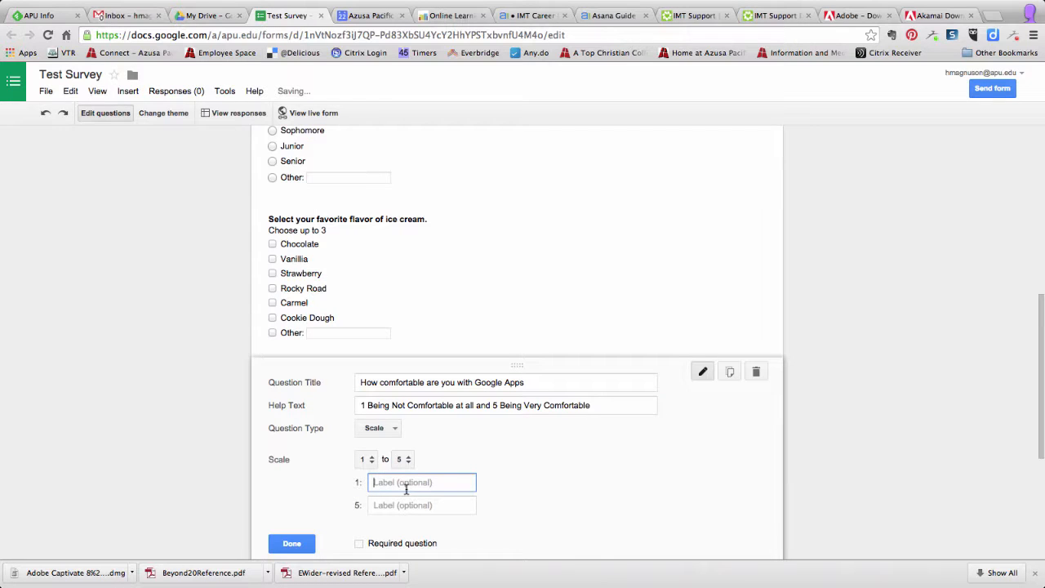
pyautogui.write('Not Comfortable')
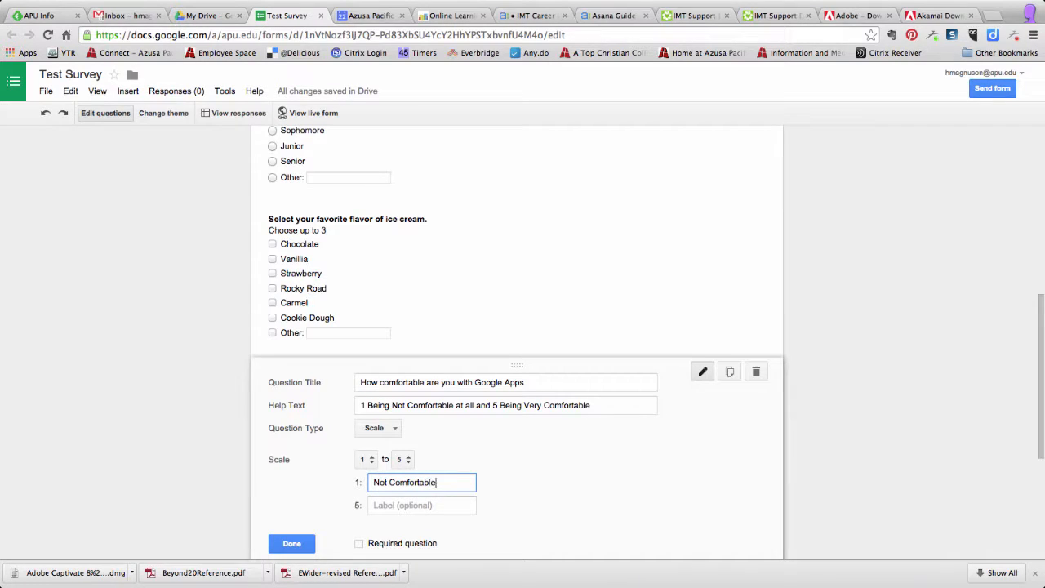
pyautogui.click(409, 506)
pyautogui.write('Ver')
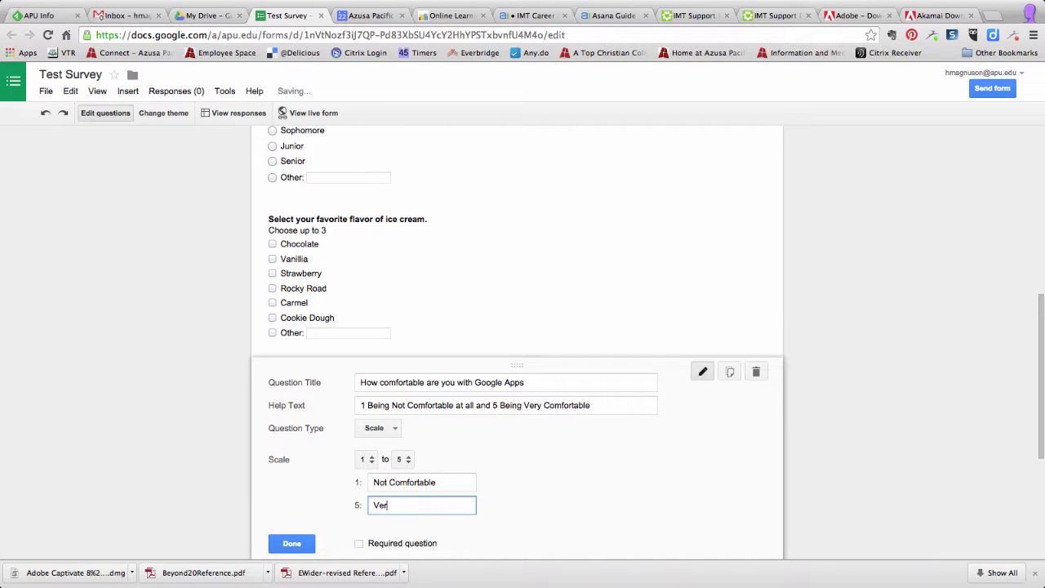
pyautogui.write('y Comfortable')
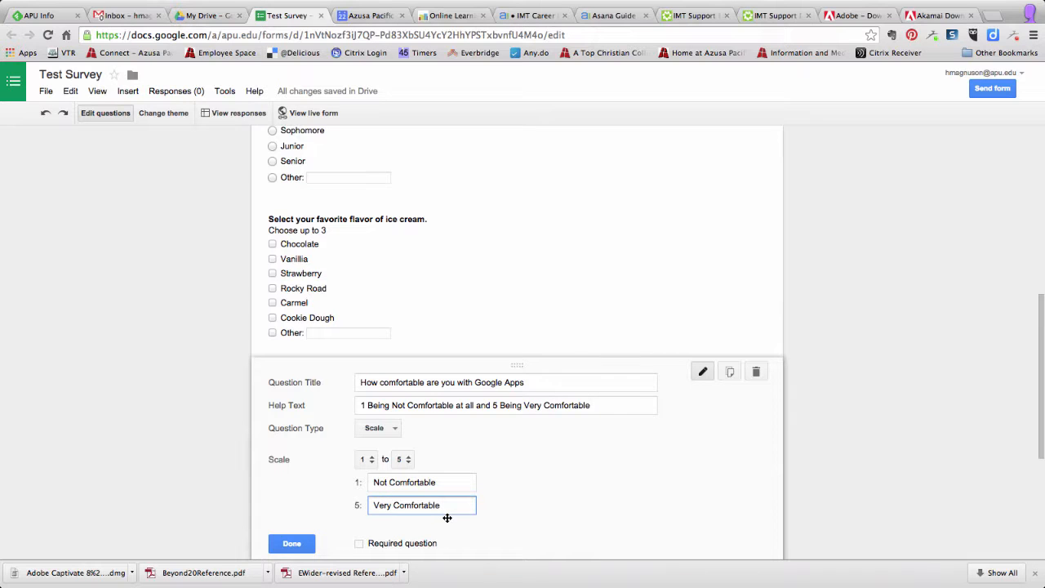
pyautogui.scroll(-1, 447, 518)
pyautogui.click(296, 497)
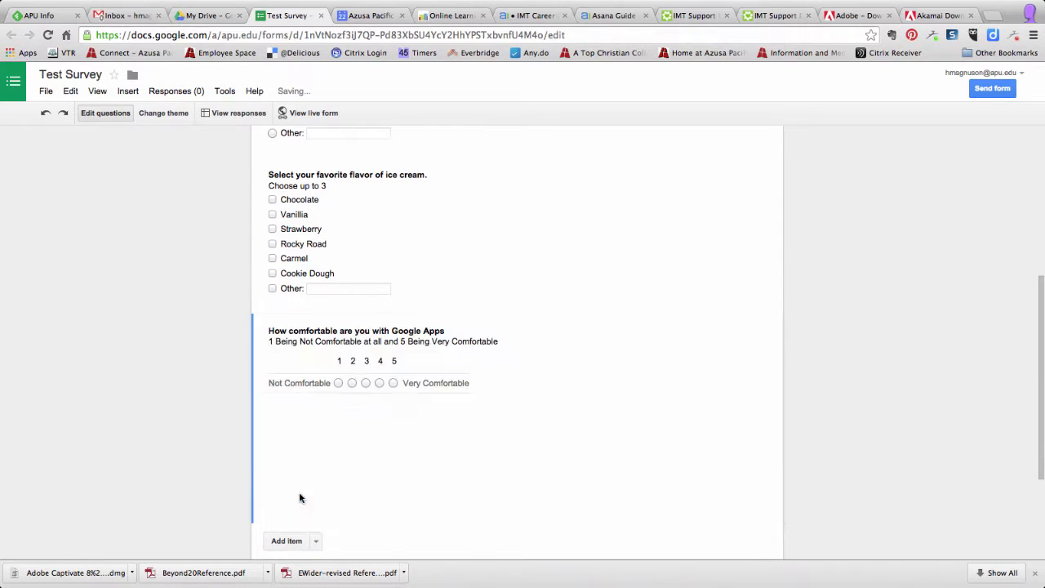
# - Add a grid question titled "Please rate yourself on the following Google Apps" with help text "1 - Not Comfortable 5 Very Comfortable"
pyautogui.click(316, 425)
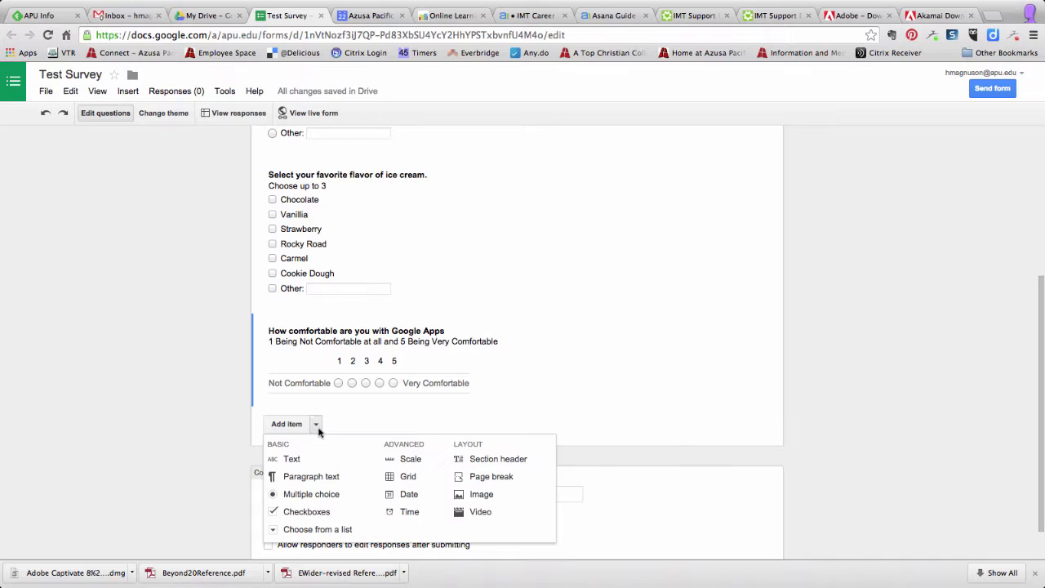
pyautogui.click(426, 480)
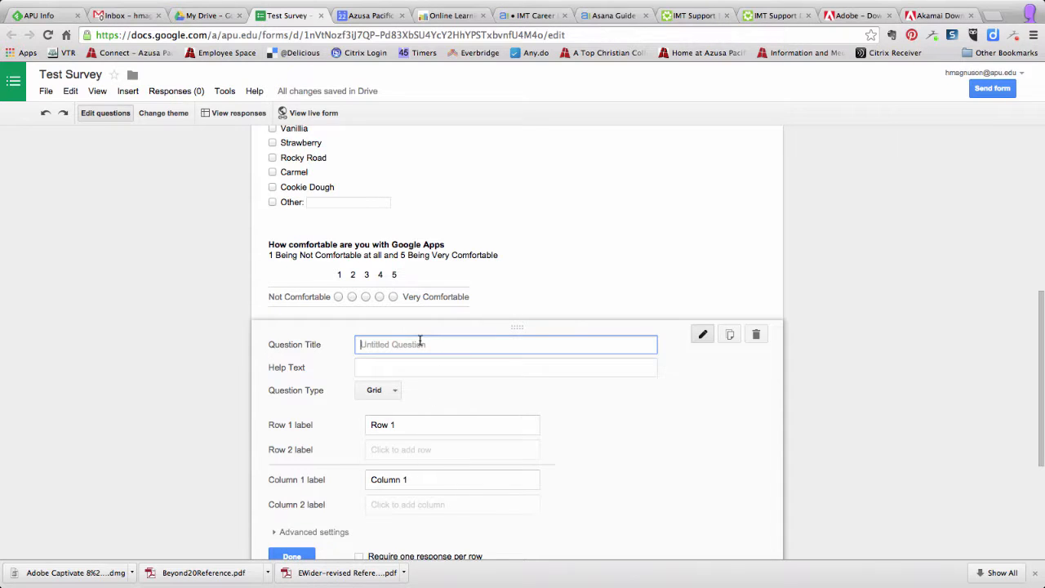
pyautogui.scroll(1, 416, 340)
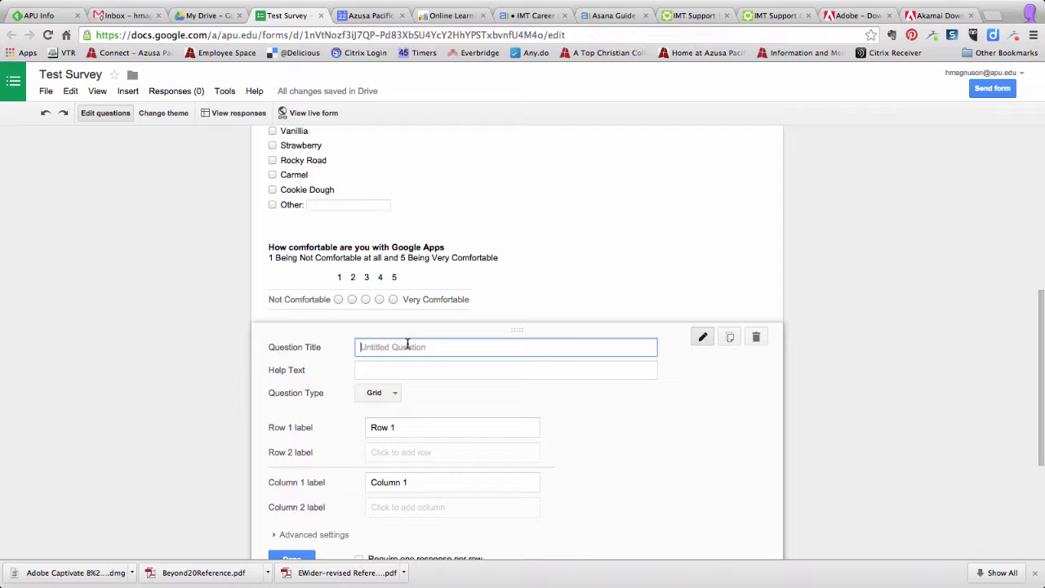
pyautogui.write('Please rate yourself on the following Google Apps')
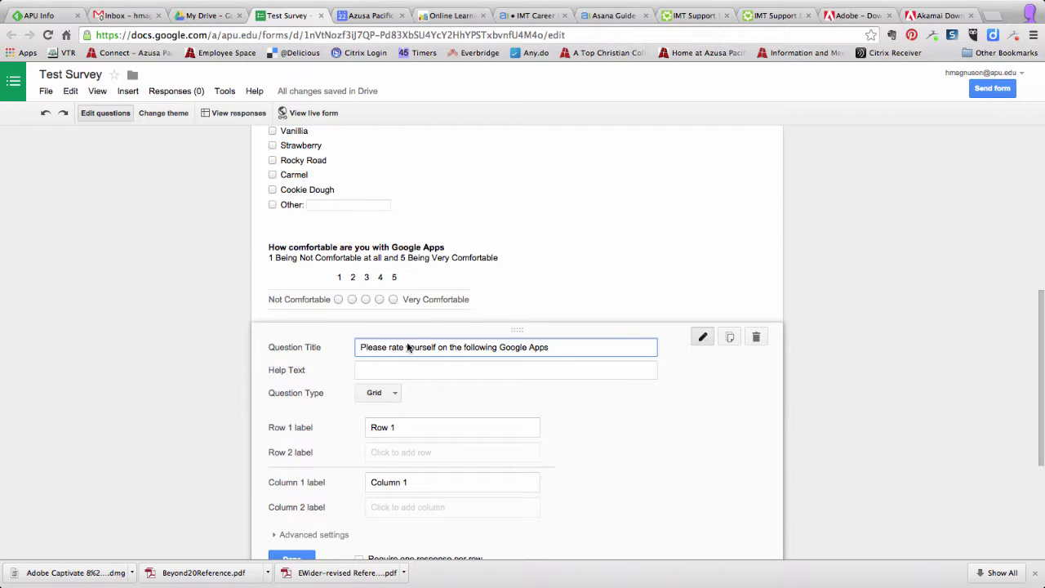
pyautogui.click(397, 370)
pyautogui.write('1 - Not Comfortable 5 Very Comfortable')
# - Label the grid question's five rows Gmail, Google Calendar, Google Docs, Google Sites and Google Hangouts
pyautogui.press('Tab')
pyautogui.press('Tab')
pyautogui.write('G')
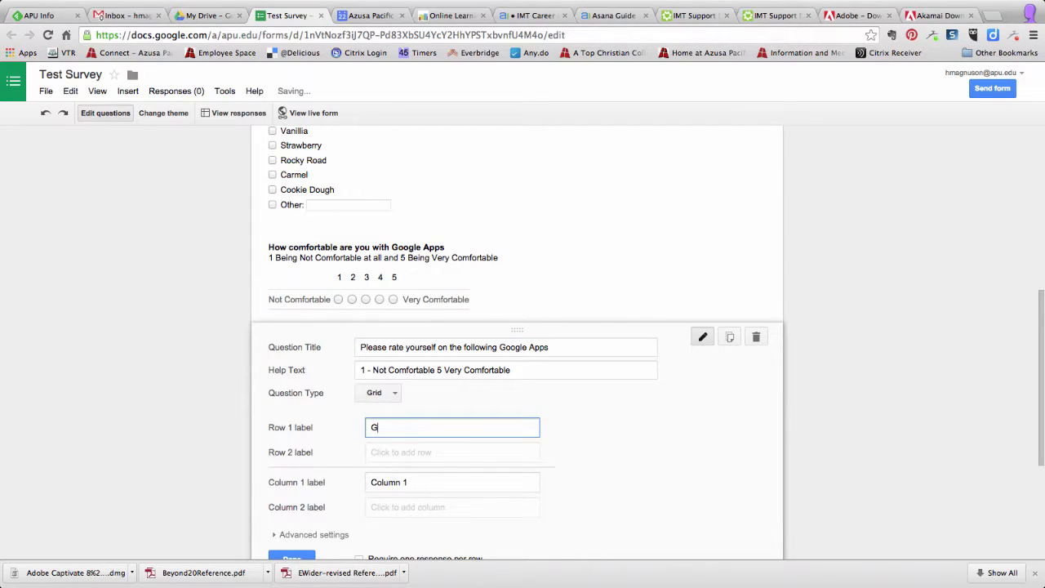
pyautogui.write('mail')
pyautogui.press('Tab')
pyautogui.write('C')
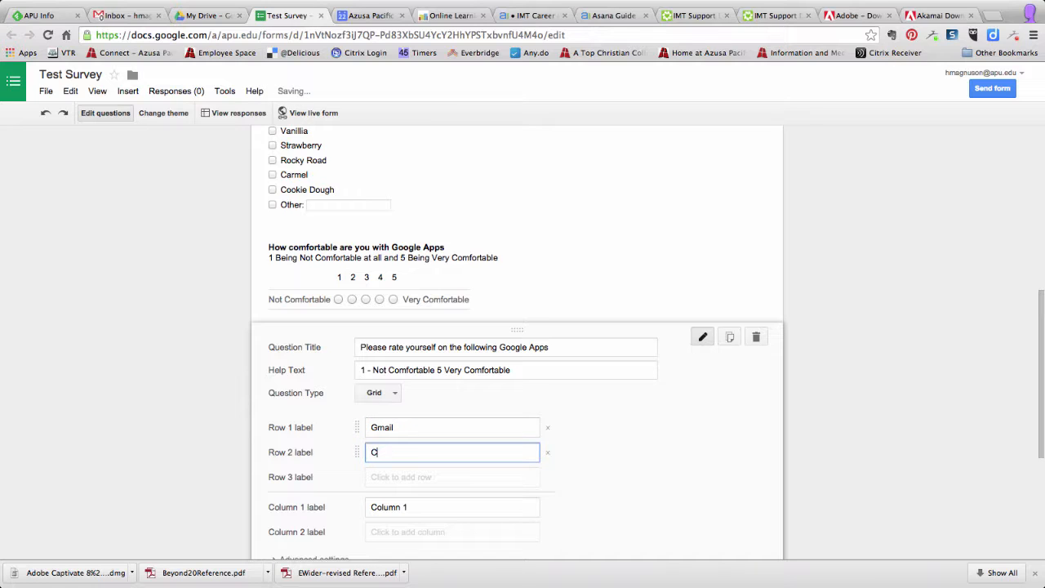
pyautogui.write('olumn')
pyautogui.press('BackSpace')
pyautogui.press('BackSpace')
pyautogui.press('BackSpace')
pyautogui.write('Google Calendar')
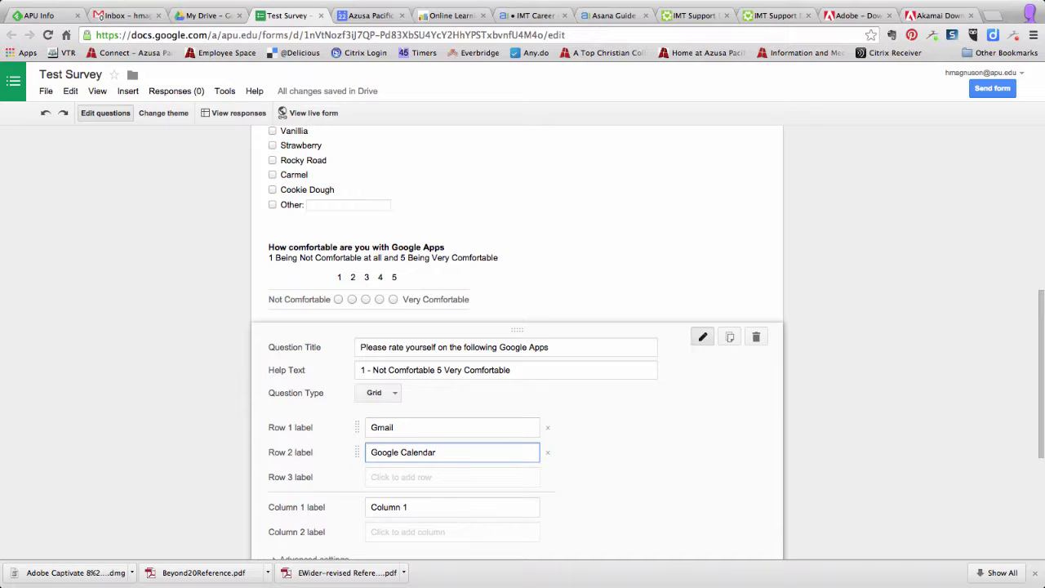
pyautogui.press('Tab')
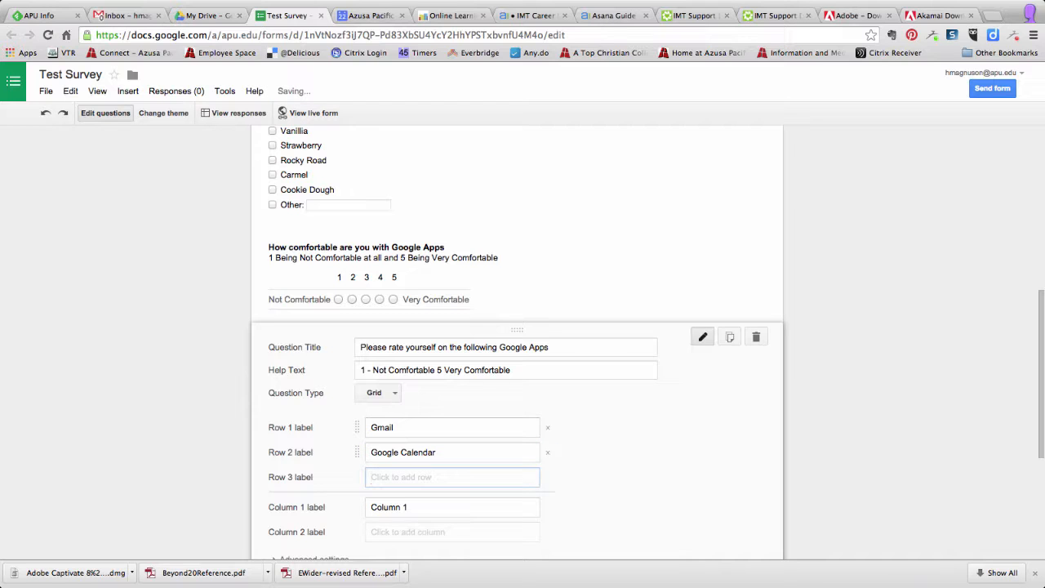
pyautogui.write('Google D')
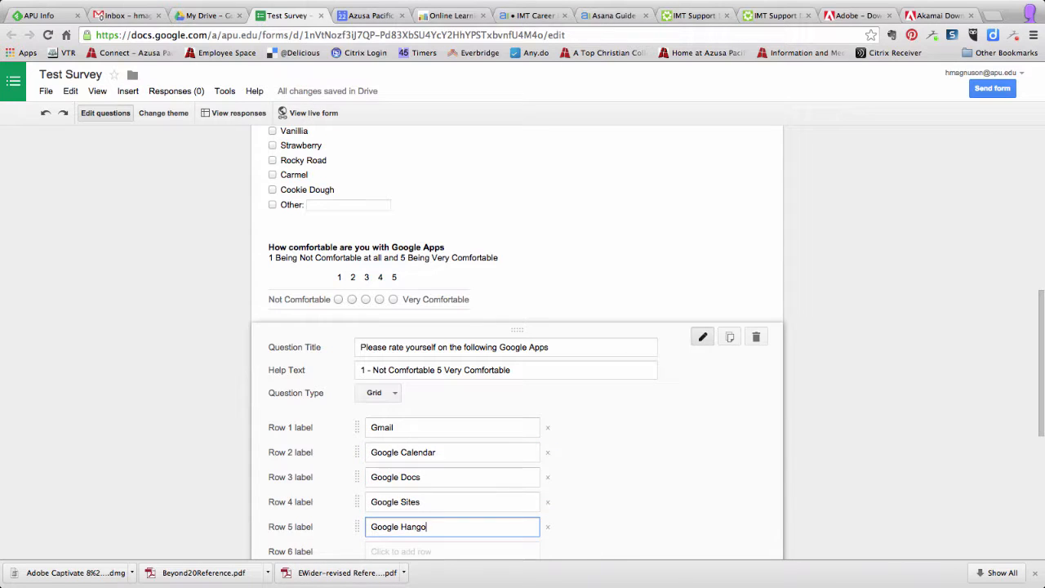
pyautogui.write('uts')
# - Clear the grid question's help text, label its columns Novice, Average and Expert, and finish the question
pyautogui.scroll(-5, 453, 414)
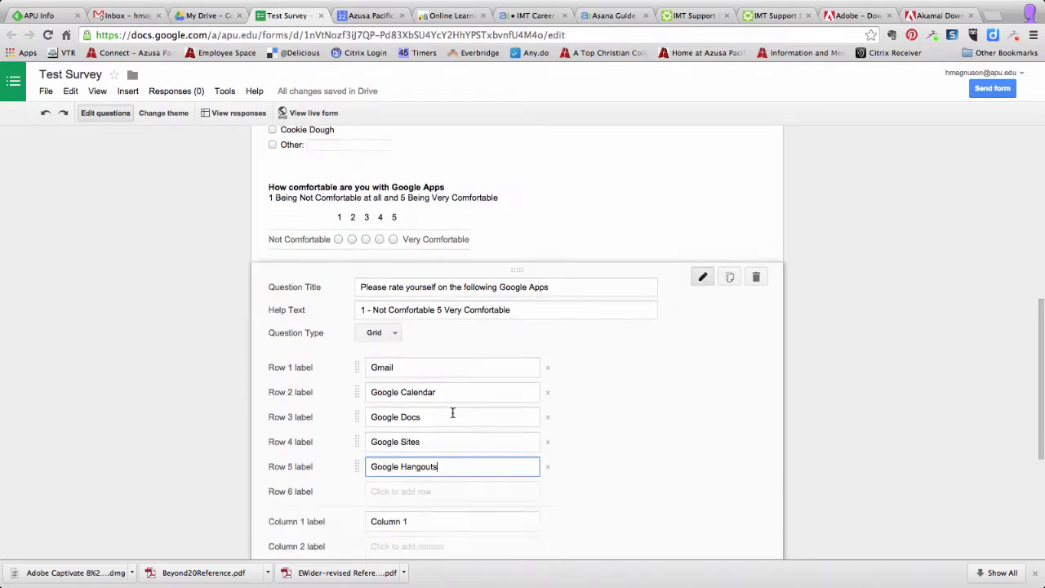
pyautogui.click(418, 421)
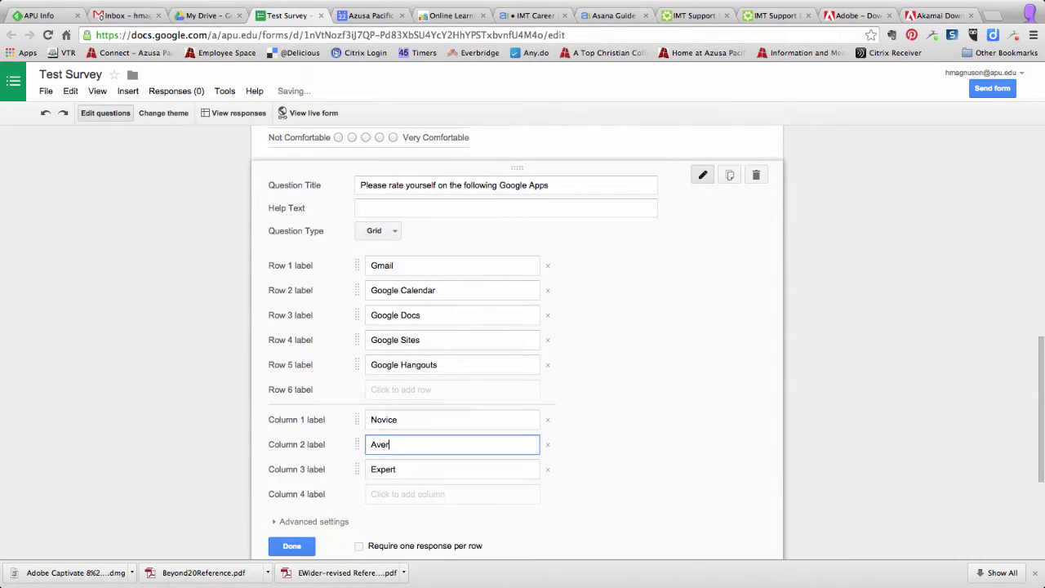
pyautogui.write('ge')
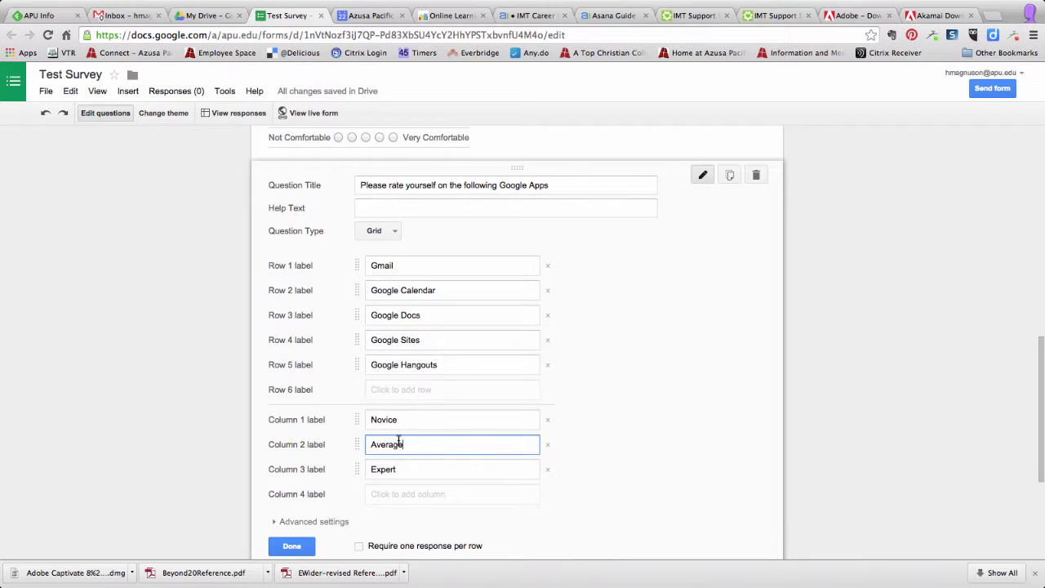
pyautogui.click(292, 492)
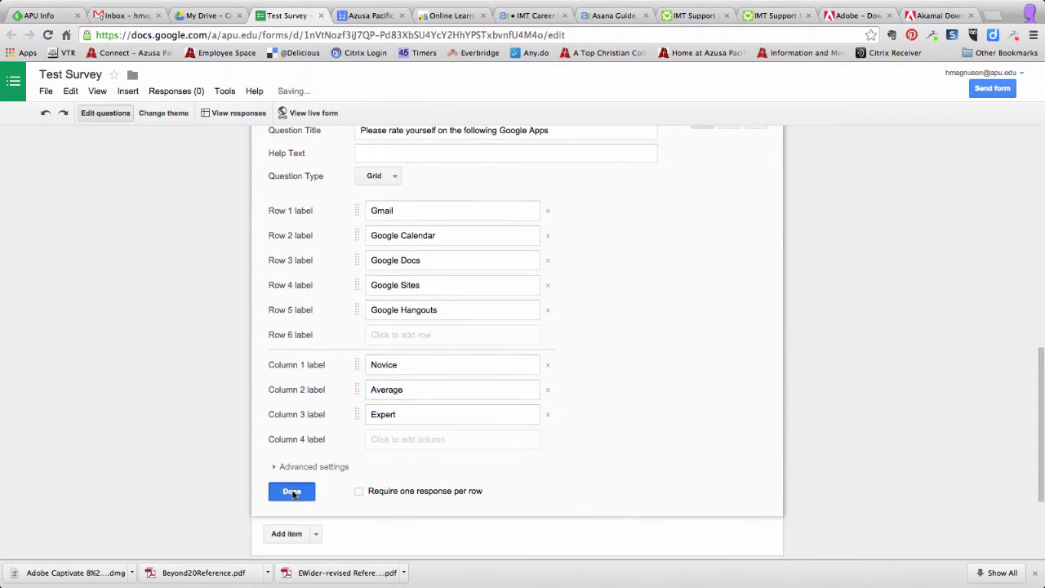
pyautogui.scroll(3, 554, 463)
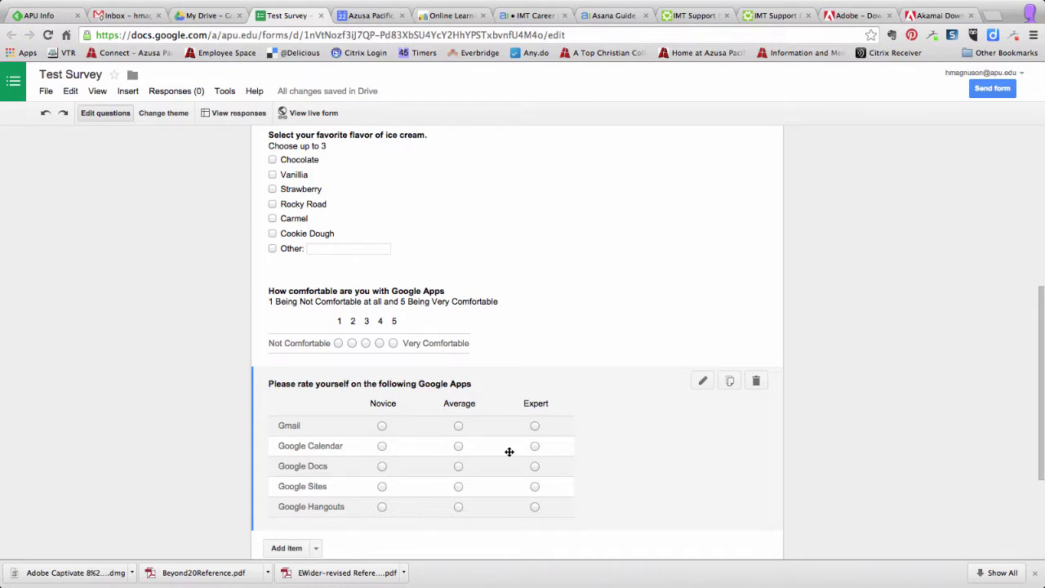
# - Add a date question titled "Your Birthday" with the help text "No year please" below the Google Apps rating grid
pyautogui.scroll(-2, 509, 452)
pyautogui.scroll(-5, 509, 452)
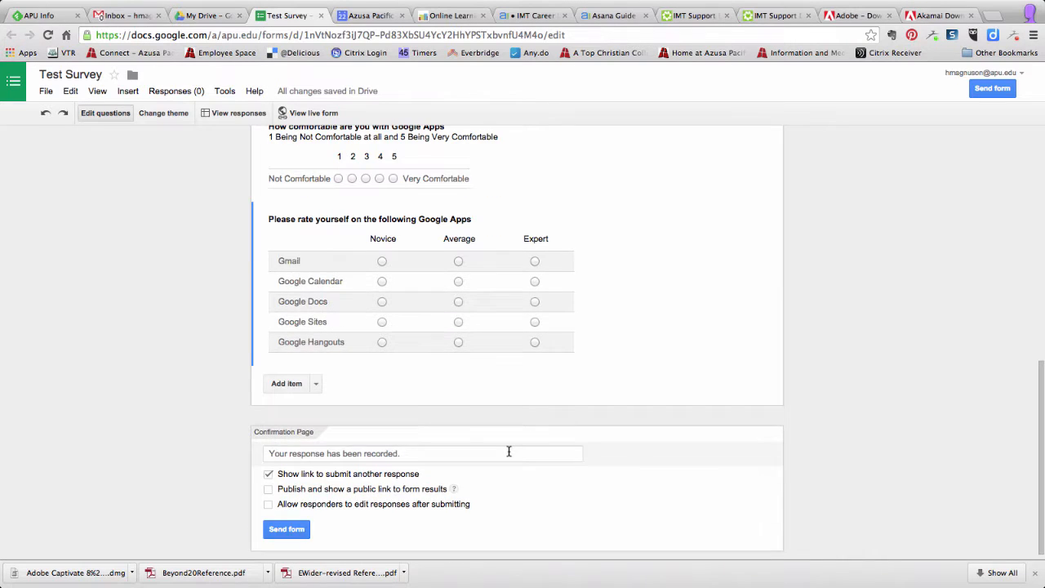
pyautogui.scroll(4, 509, 452)
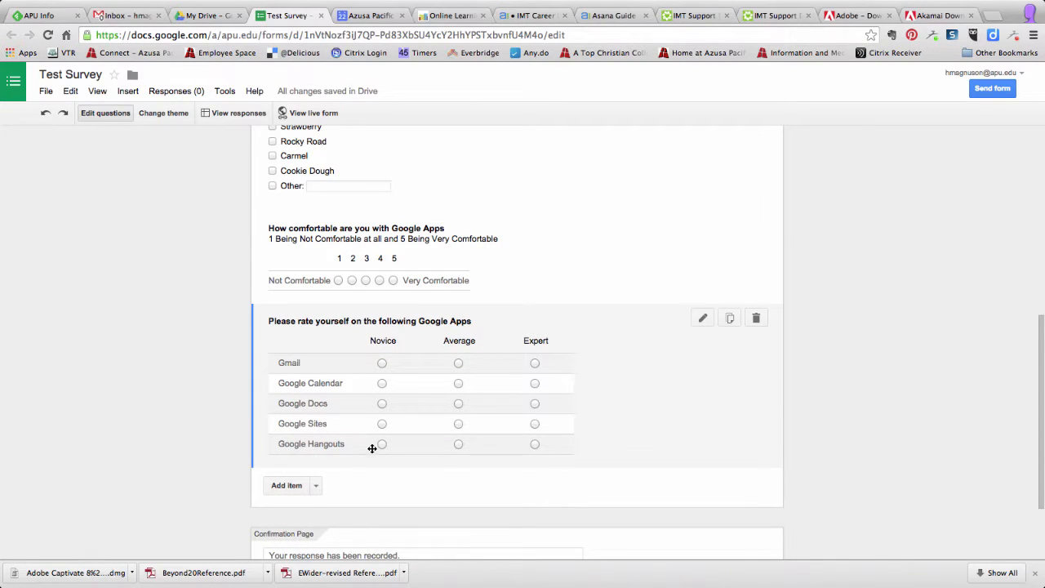
pyautogui.click(316, 486)
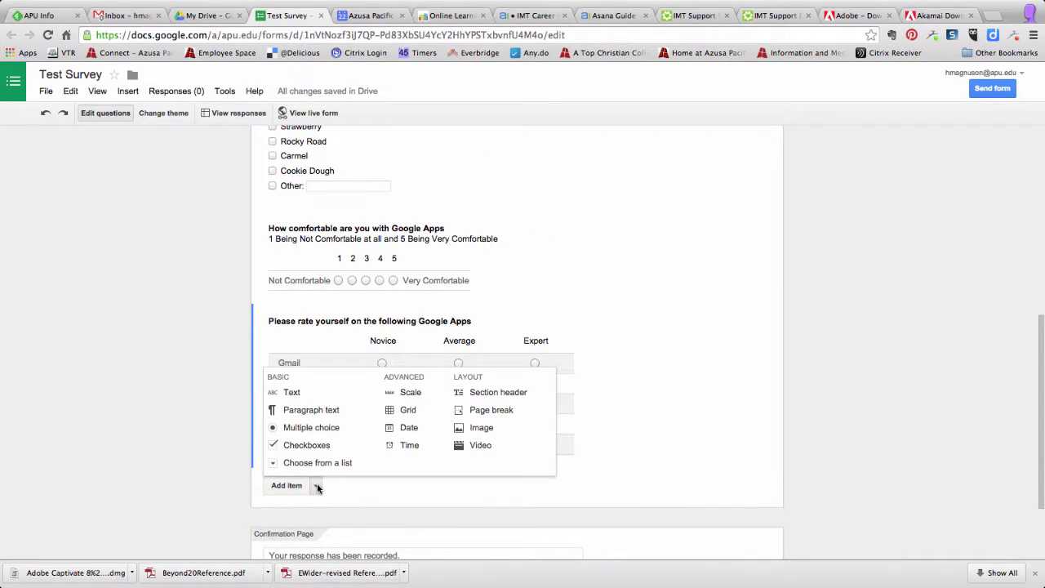
pyautogui.click(407, 430)
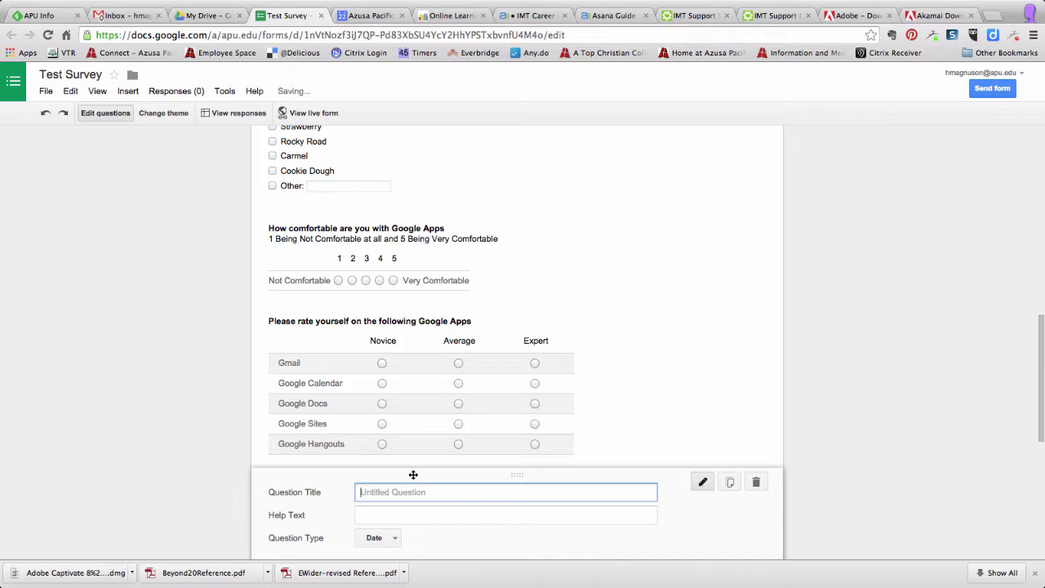
pyautogui.write('lease')
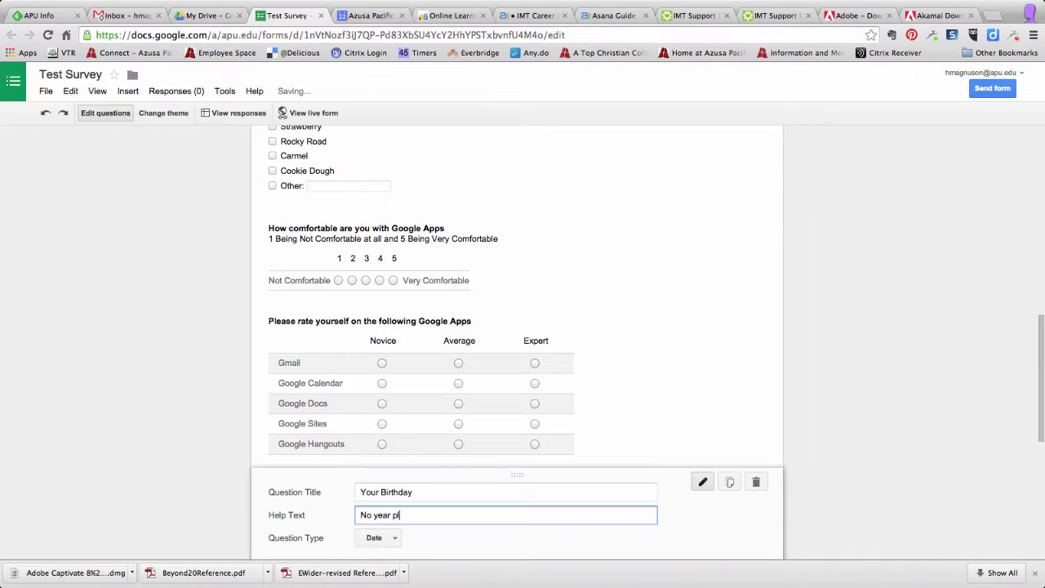
# - Exclude the year from the birthday question so that it asks only for month and day
pyautogui.scroll(-3, 492, 477)
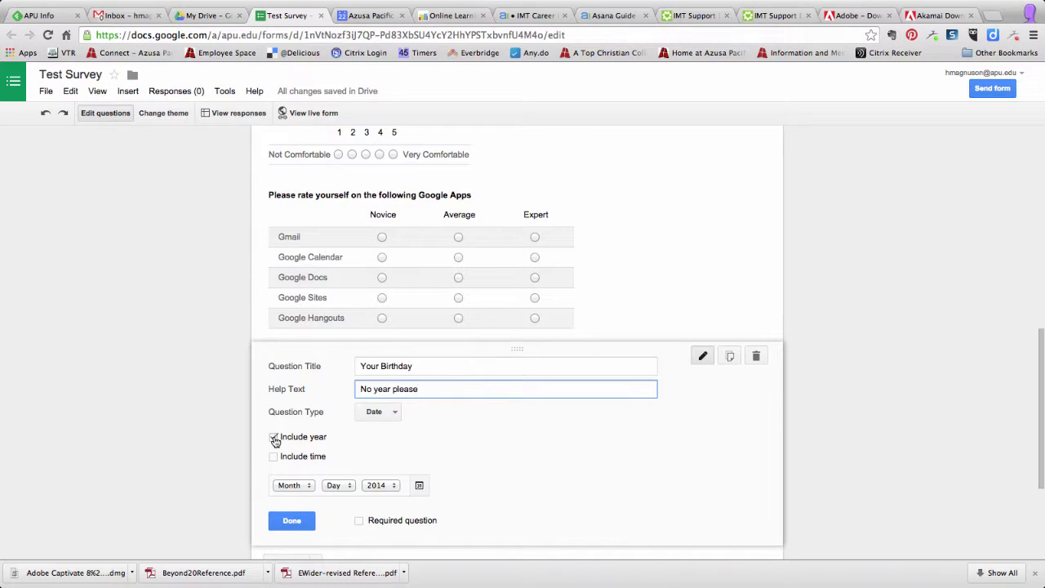
pyautogui.click(275, 438)
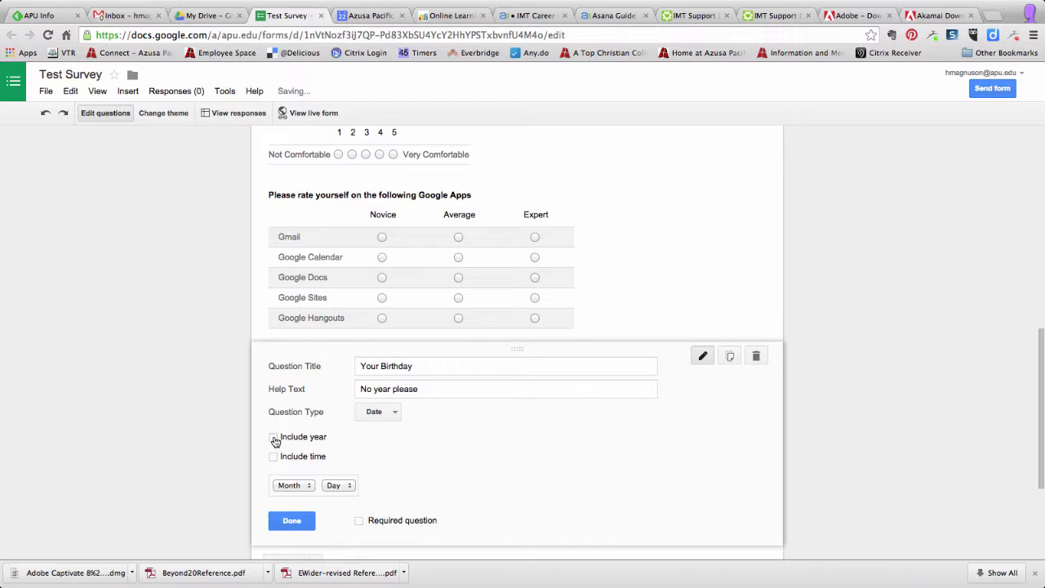
pyautogui.click(275, 438)
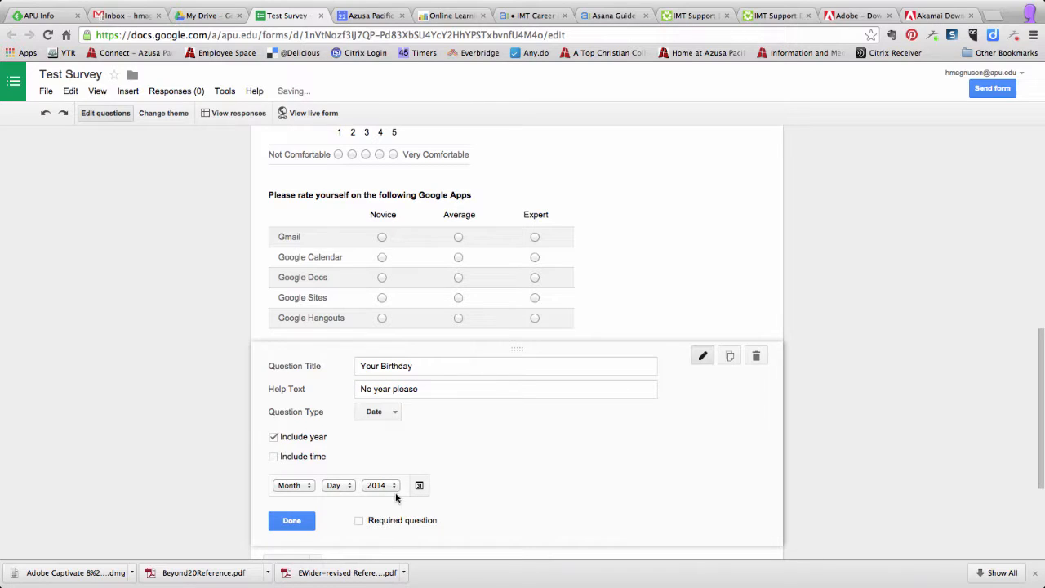
pyautogui.click(276, 439)
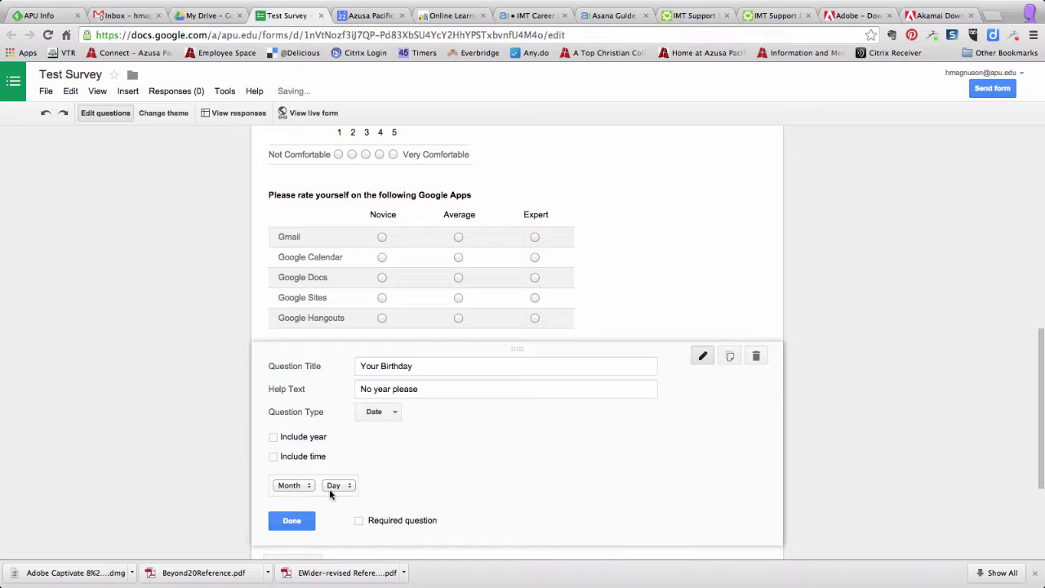
# - Finish the "Your Birthday" question and open the live version of the Test Survey form
pyautogui.click(292, 521)
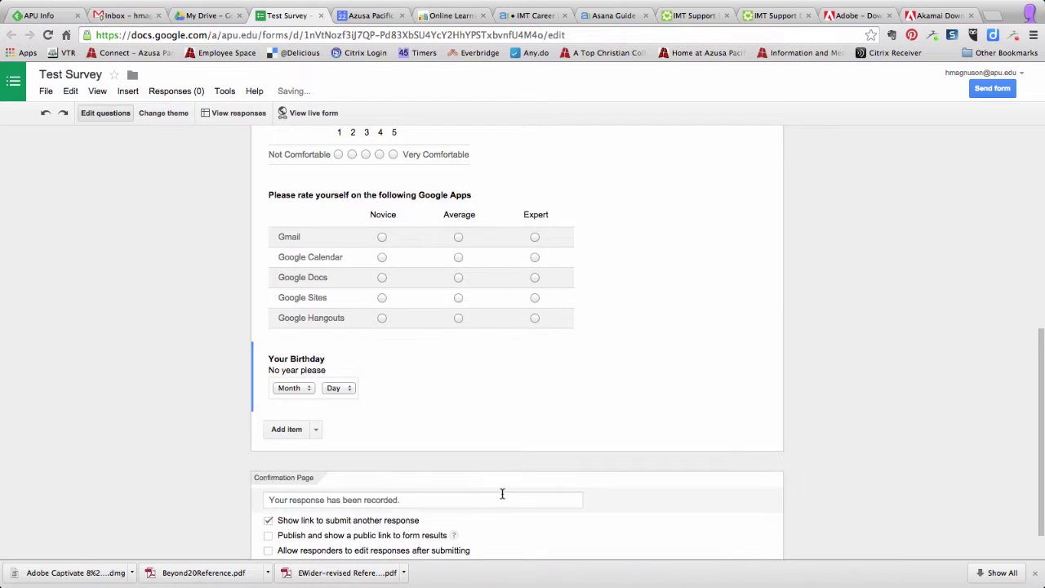
pyautogui.scroll(2, 503, 494)
pyautogui.scroll(4, 503, 494)
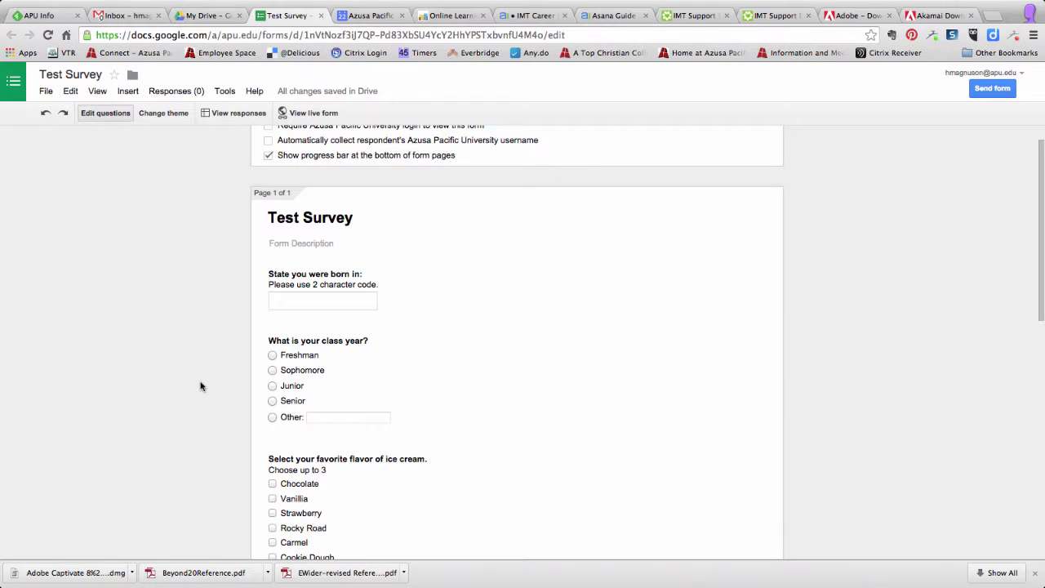
pyautogui.click(302, 115)
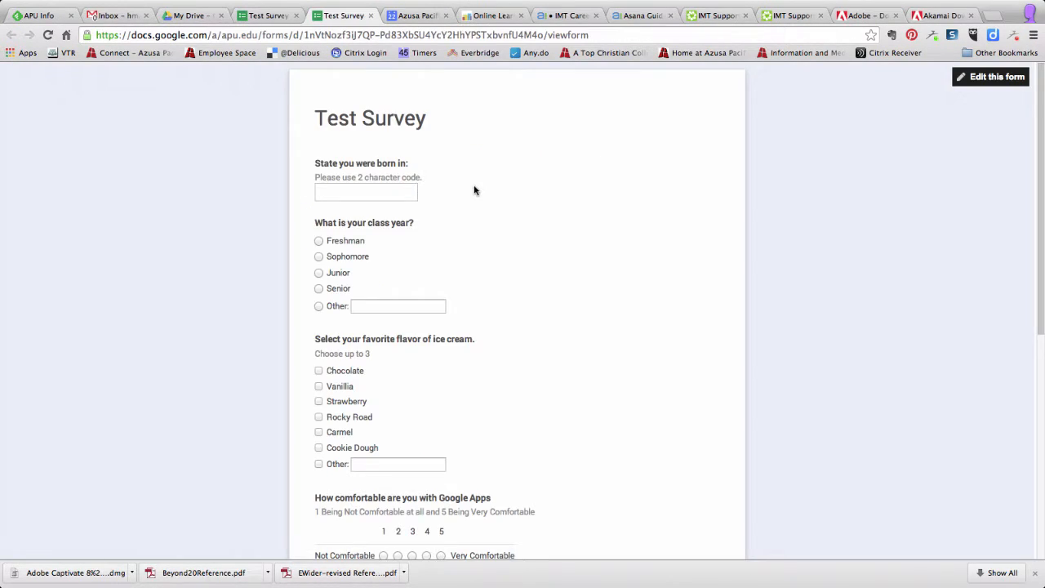
# - Answer the birth state with OK, the class year with Other "Post Grad", and the ice cream question with Chocolate, Vanillia and Carmel
pyautogui.click(377, 193)
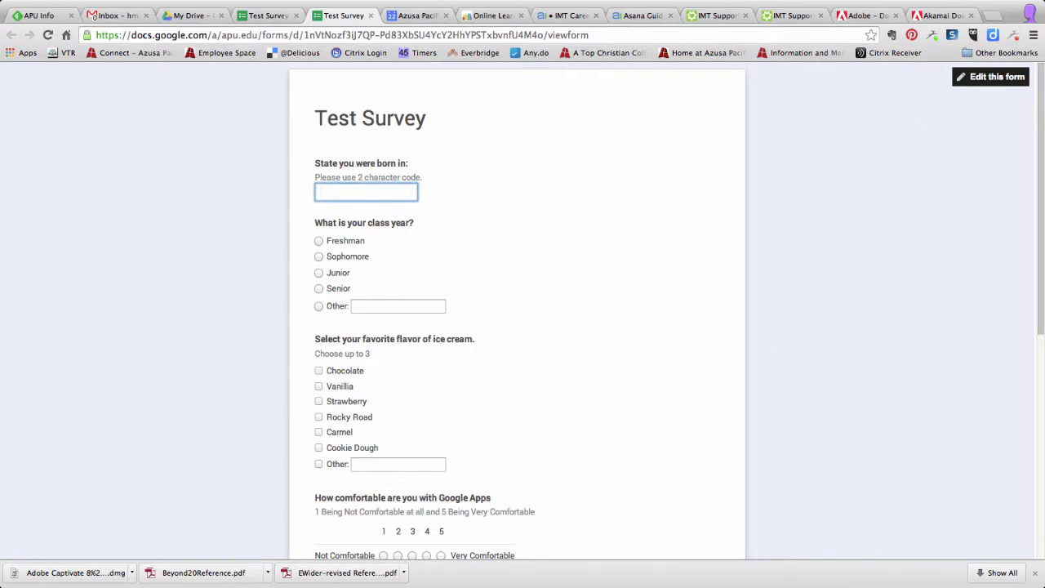
pyautogui.click(319, 305)
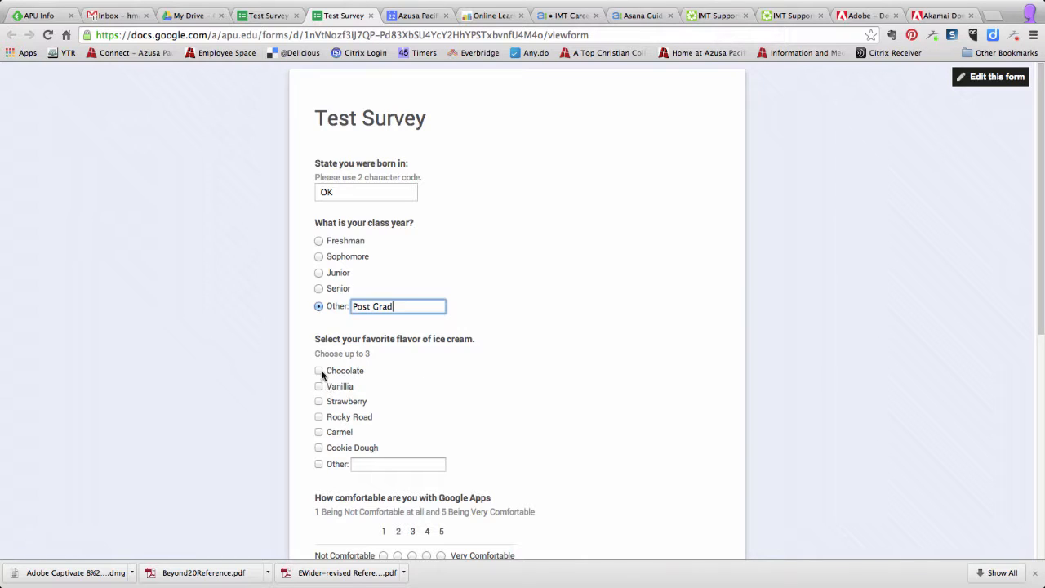
pyautogui.click(318, 373)
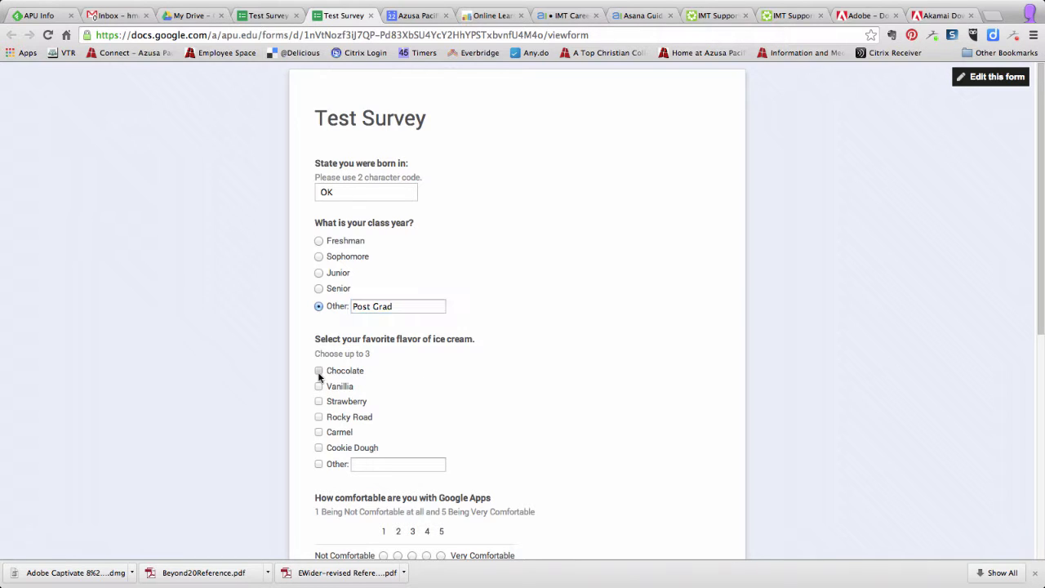
pyautogui.click(319, 432)
pyautogui.click(319, 388)
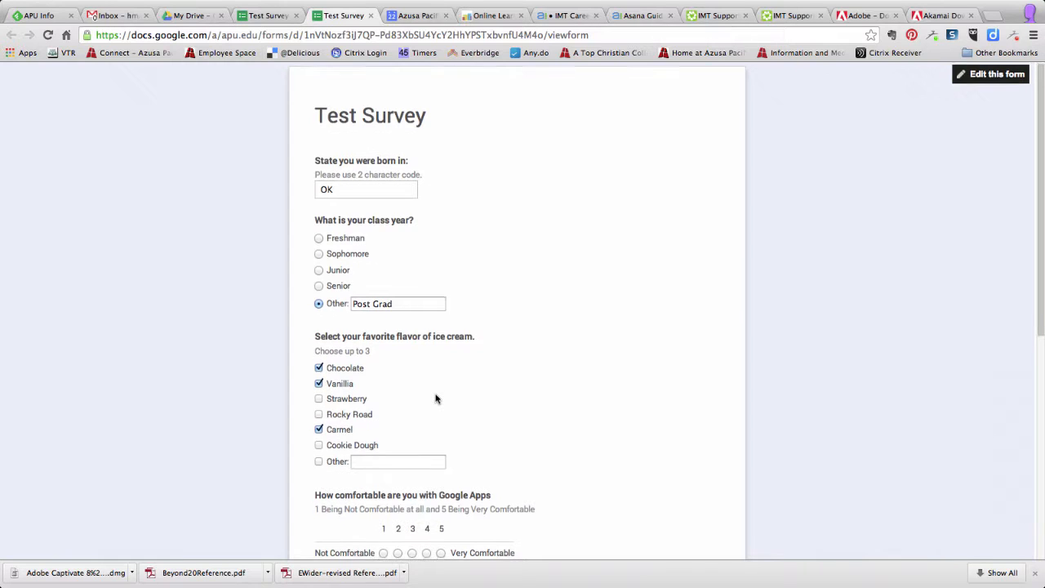
# - Rate Google Apps comfort as 5, Gmail, Google Calendar and Google Docs as Expert, and Google Sites and Google Hangouts as Average
pyautogui.scroll(-5, 436, 399)
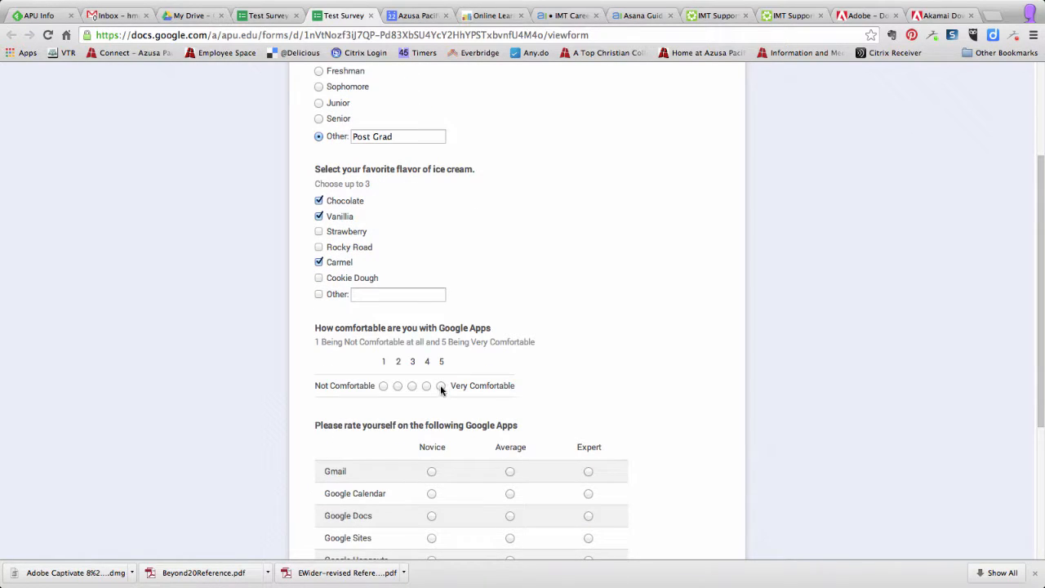
pyautogui.click(441, 386)
pyautogui.scroll(-6, 600, 380)
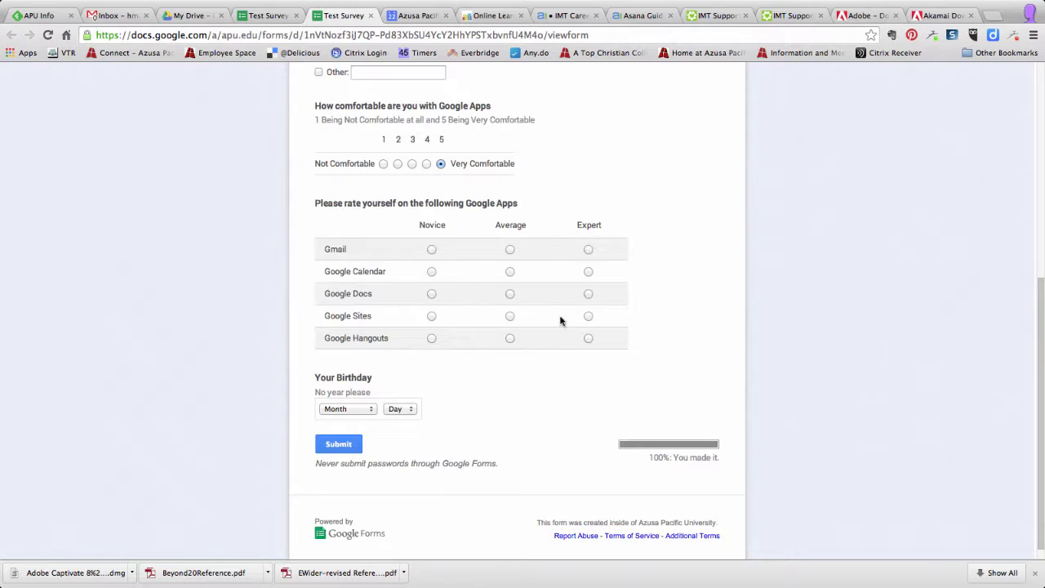
pyautogui.click(588, 249)
pyautogui.click(588, 271)
pyautogui.click(588, 293)
pyautogui.click(510, 316)
# - Choose the month and day for the birthday question and submit the survey response
pyautogui.click(362, 410)
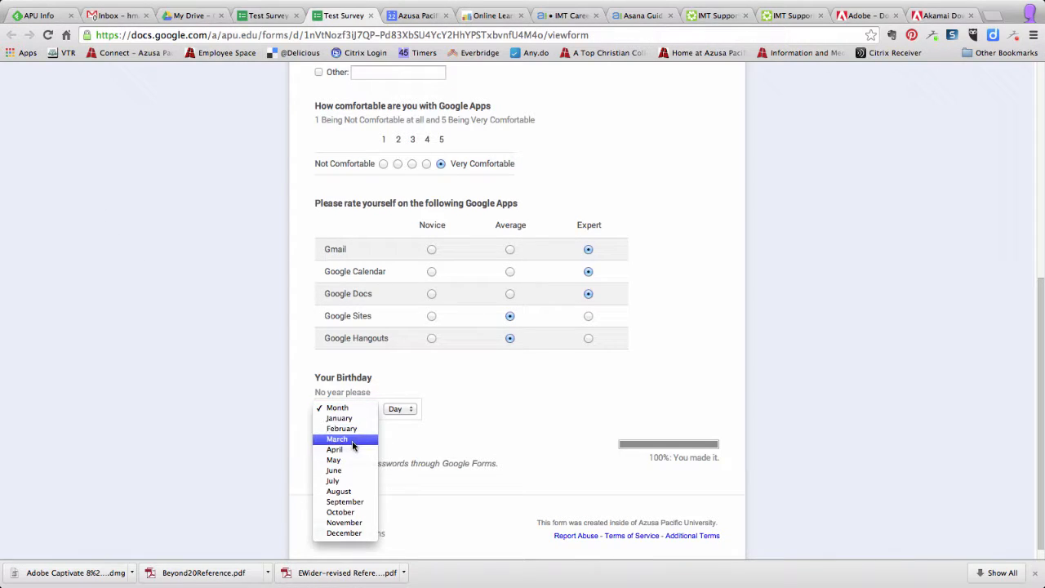
pyautogui.click(352, 441)
pyautogui.click(390, 410)
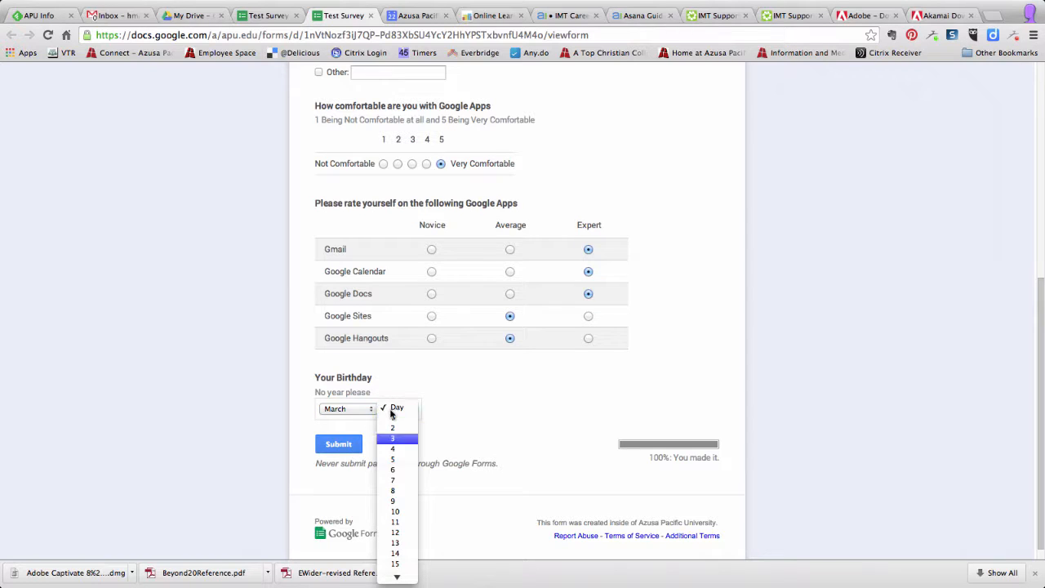
pyautogui.moveTo(399, 578)
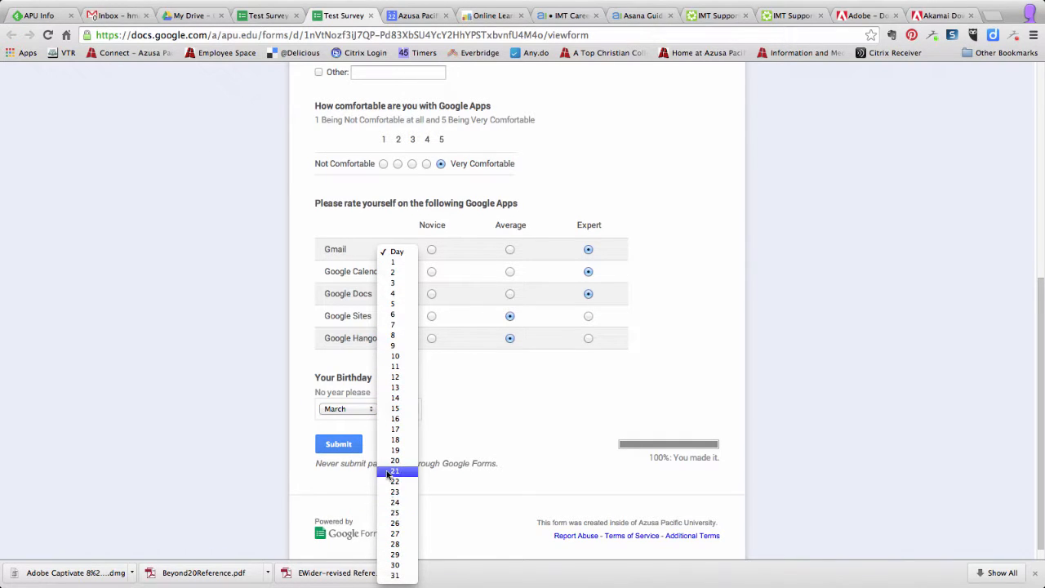
pyautogui.click(392, 473)
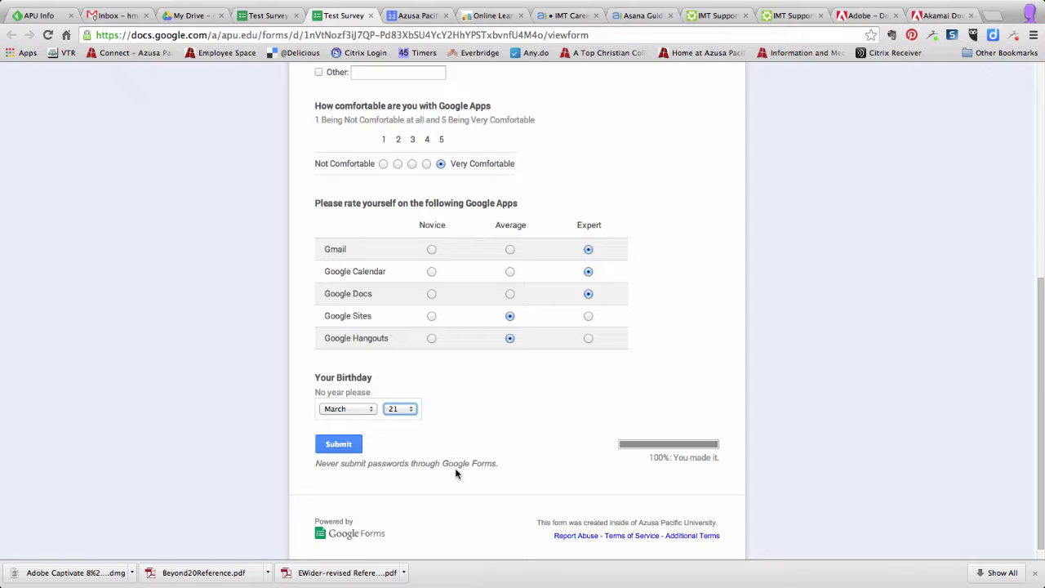
pyautogui.click(339, 450)
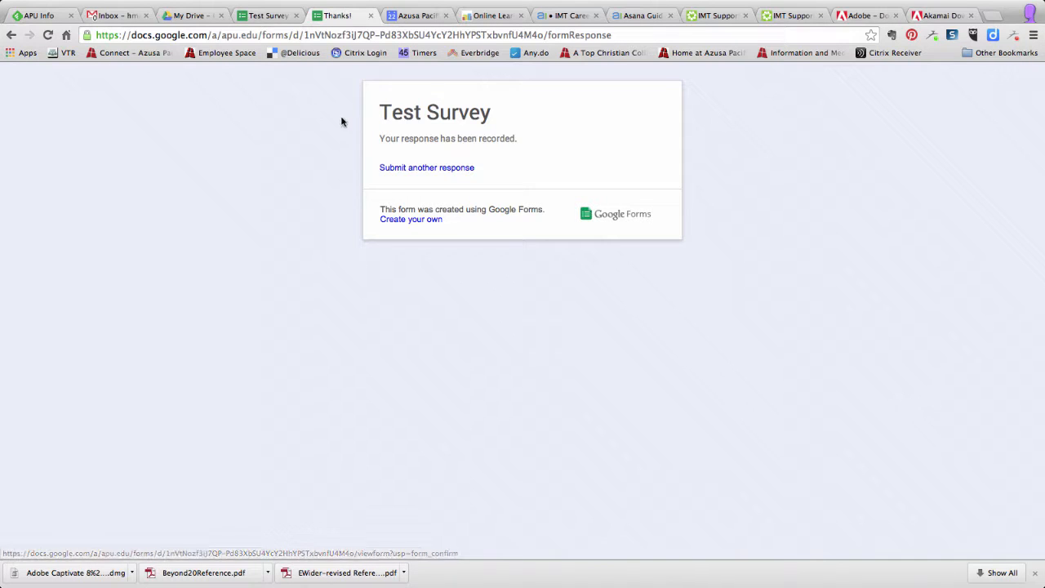
# - On the form's confirmation page settings, disable the link to submit another response and enable publishing a public link to form results
pyautogui.click(263, 16)
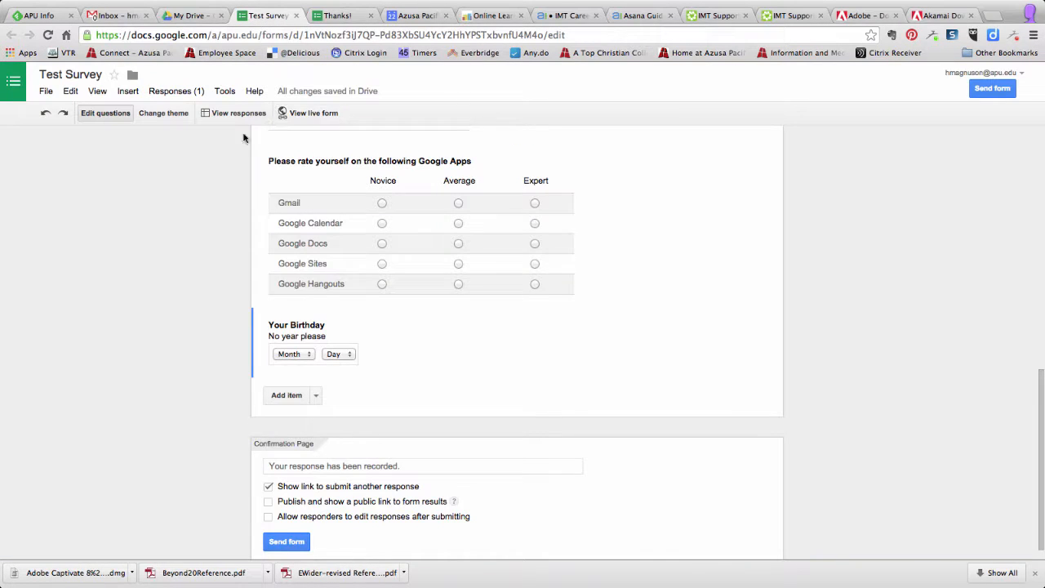
pyautogui.scroll(-1, 186, 249)
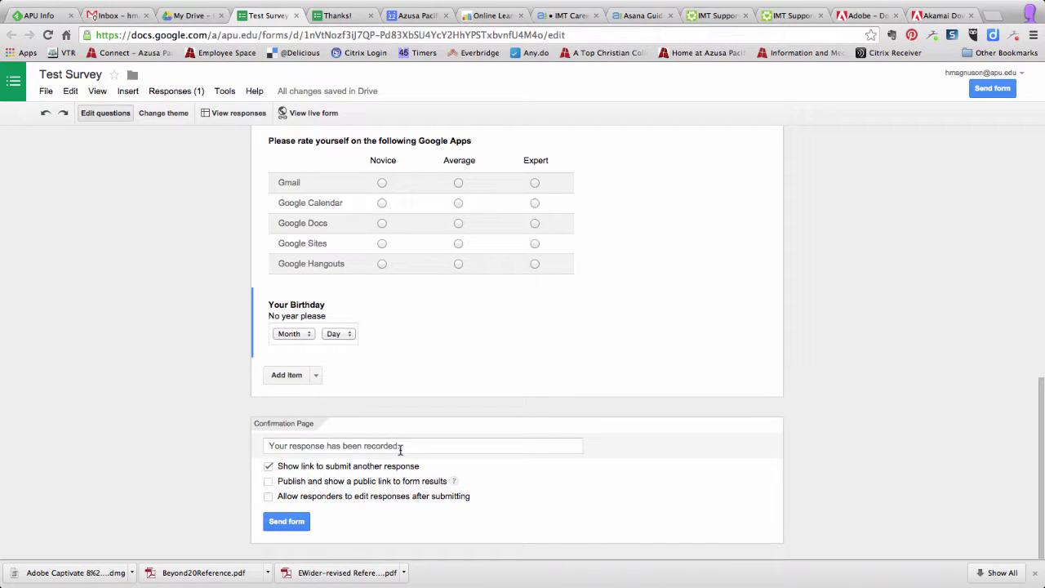
pyautogui.moveTo(409, 445); pyautogui.dragTo(230, 443)
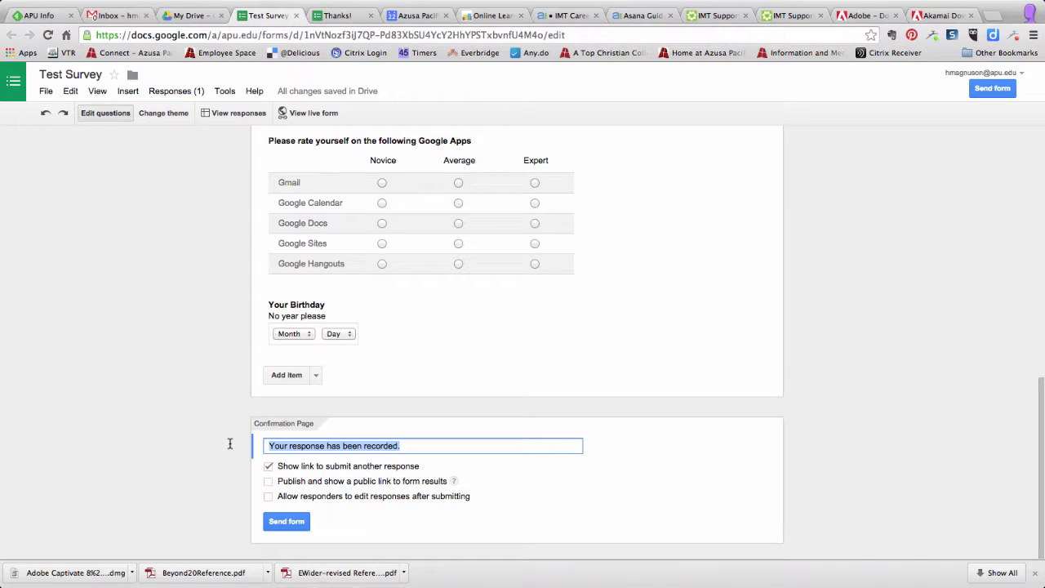
pyautogui.click(268, 468)
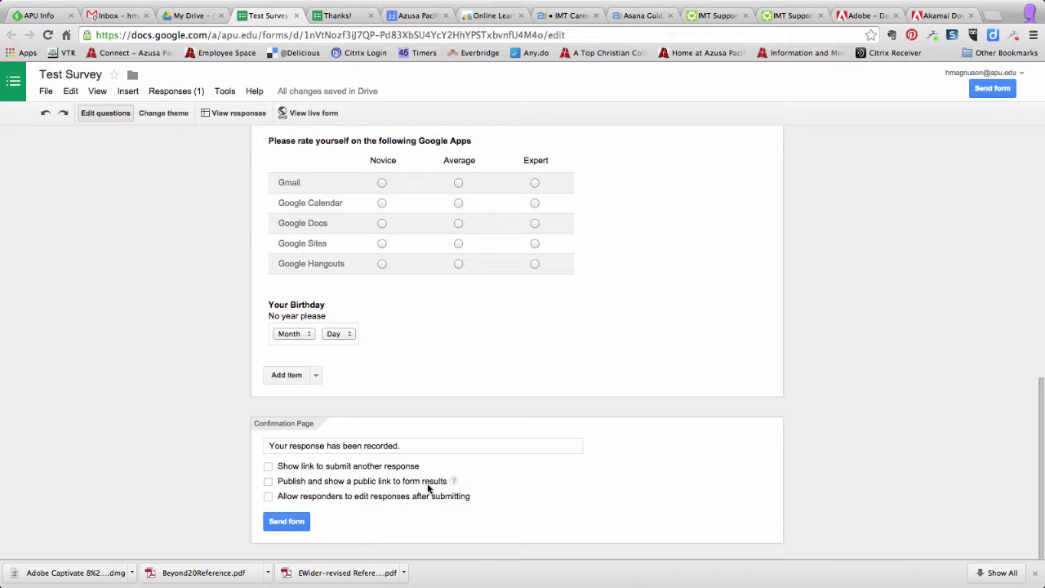
pyautogui.click(268, 481)
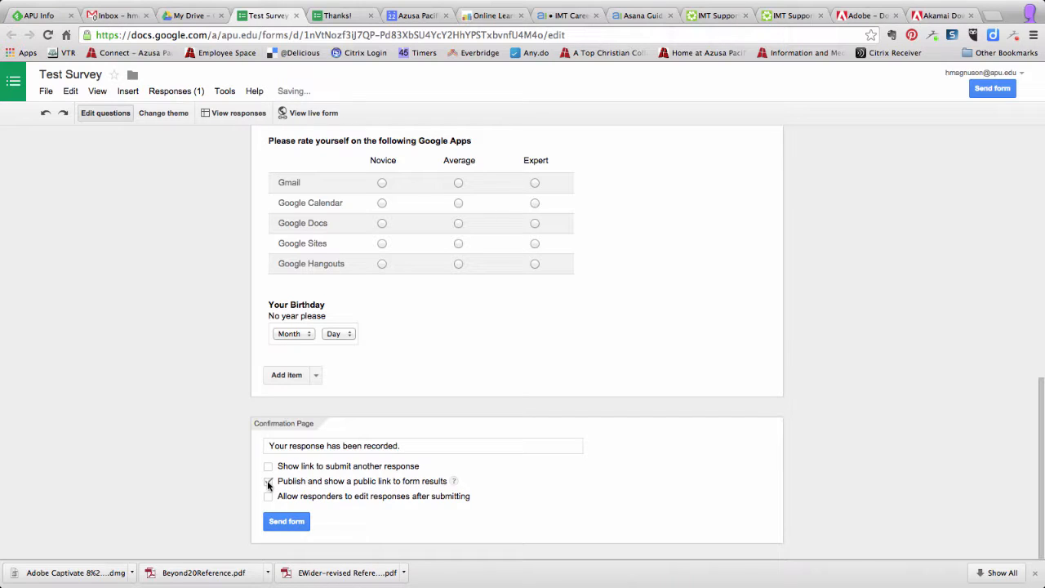
# - Open the live form again and answer CA for the birth state, Junior for class year, and Strawberry, Carmel and Cookie Dough for ice cream
pyautogui.scroll(5, 435, 494)
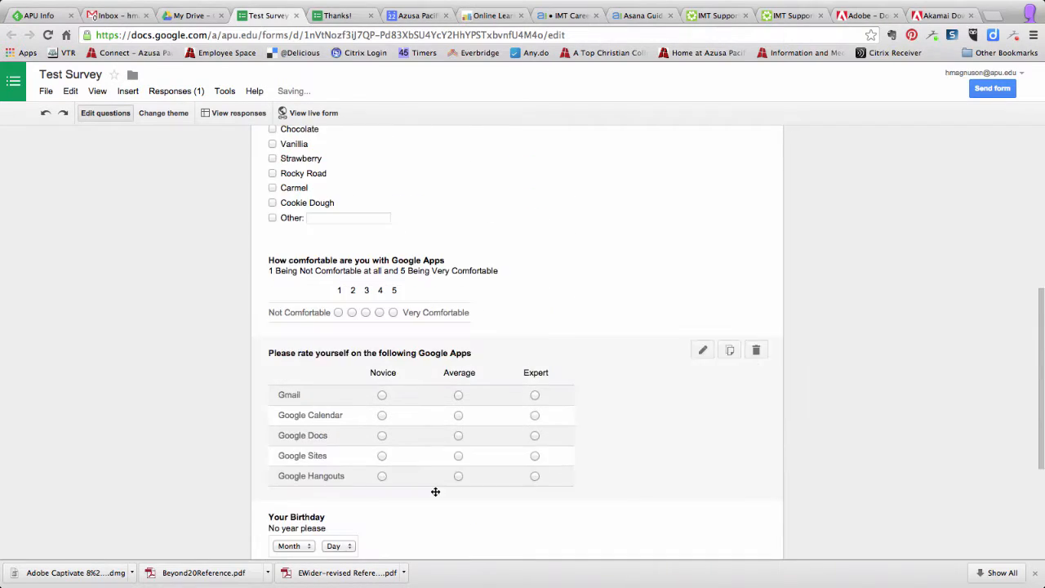
pyautogui.click(315, 116)
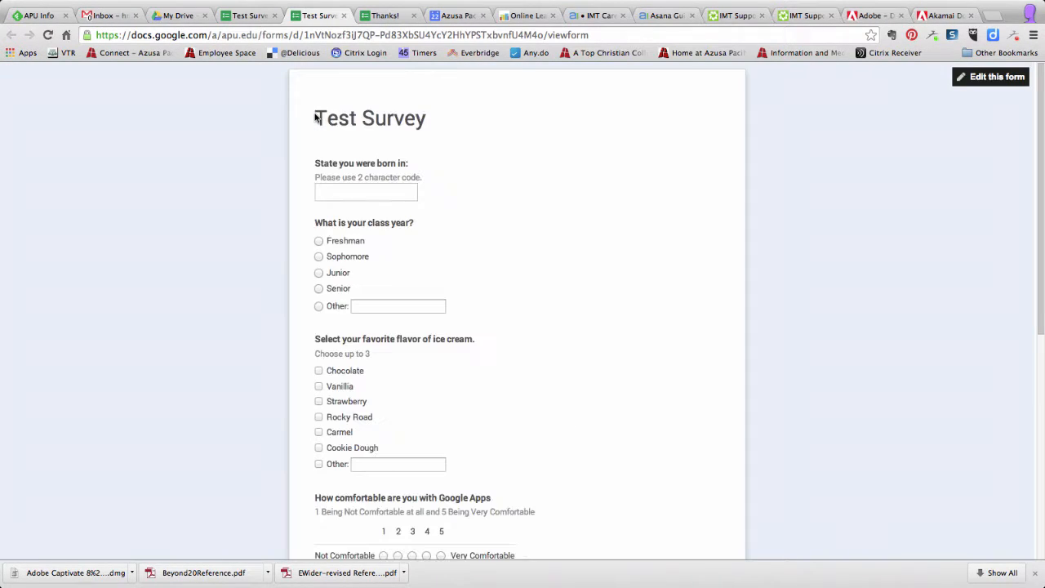
pyautogui.click(345, 190)
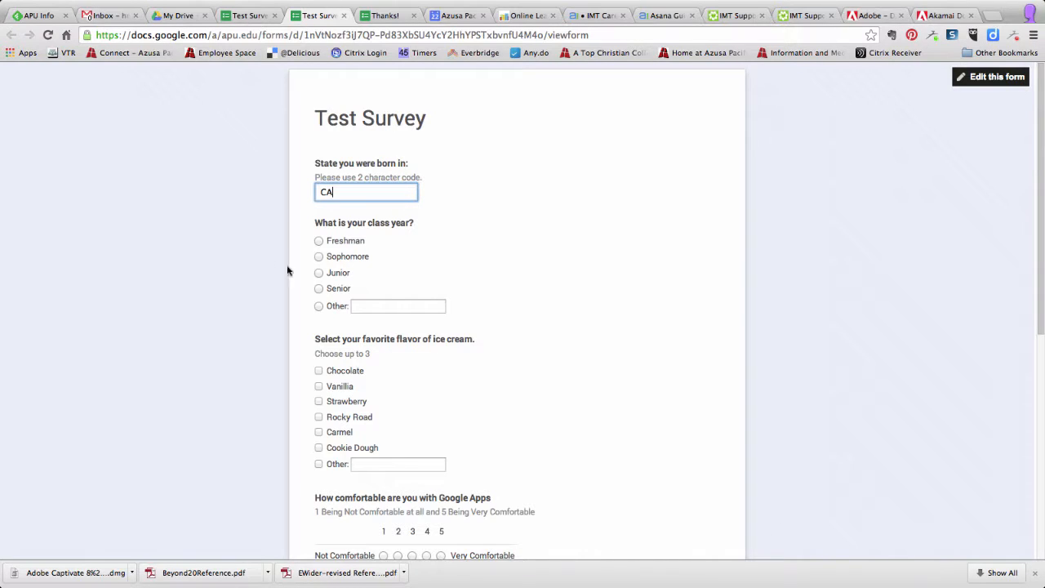
pyautogui.click(318, 273)
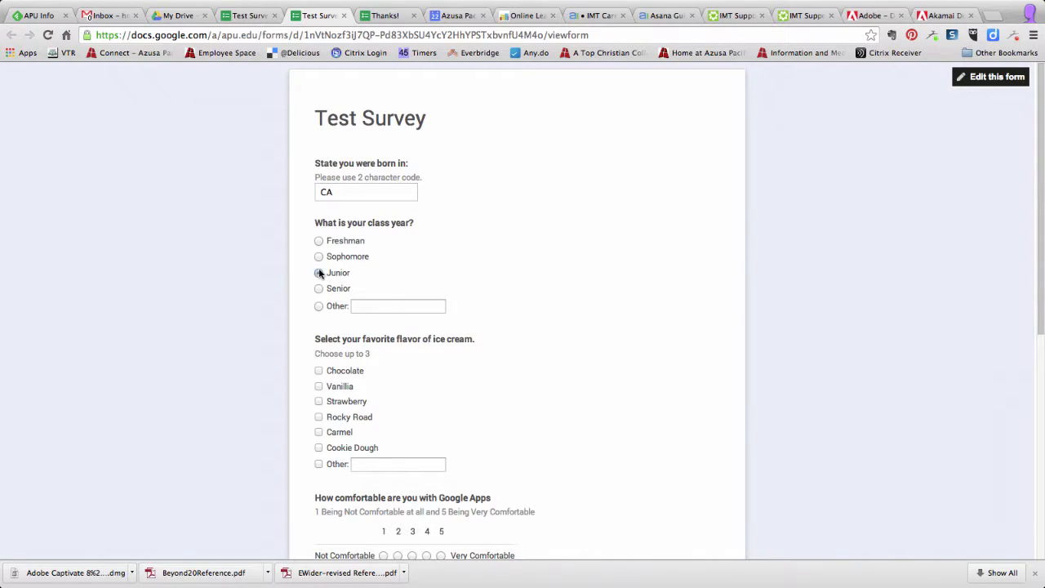
pyautogui.click(319, 401)
pyautogui.click(319, 432)
# - Rate Google Apps comfort as 3, Gmail and Google Docs as Expert, Google Calendar as Average, and Google Sites and Google Hangouts as Novice
pyautogui.scroll(-4, 476, 444)
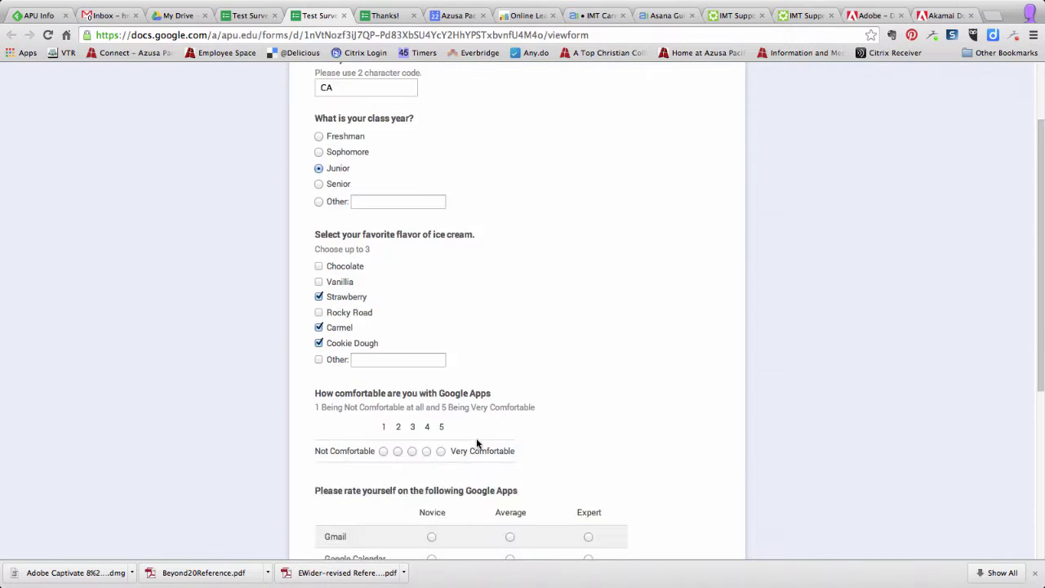
pyautogui.click(411, 409)
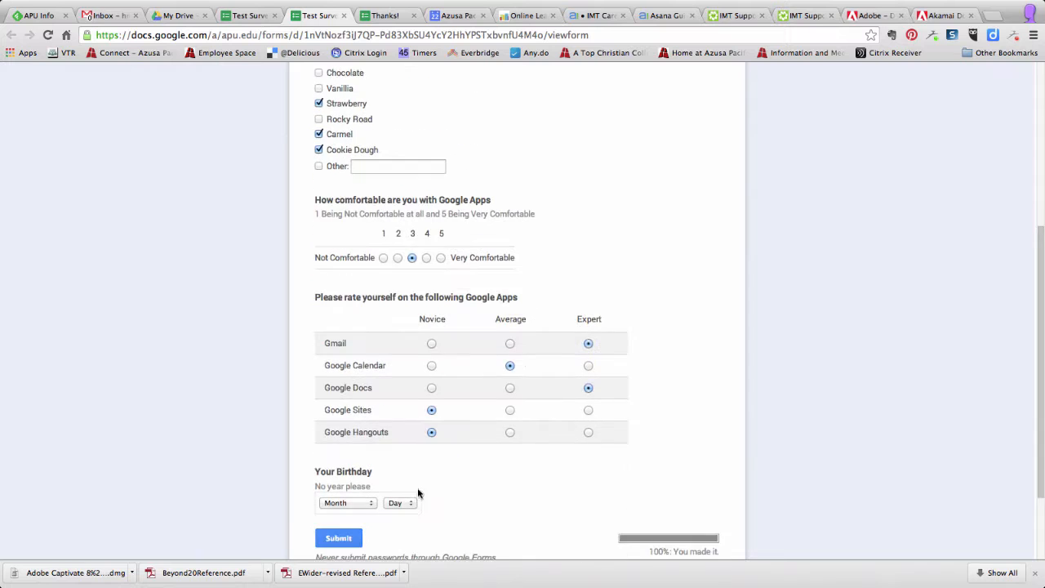
# - Fill in the birthday month and day on the second response and submit it
pyautogui.scroll(-1, 355, 506)
pyautogui.click(352, 486)
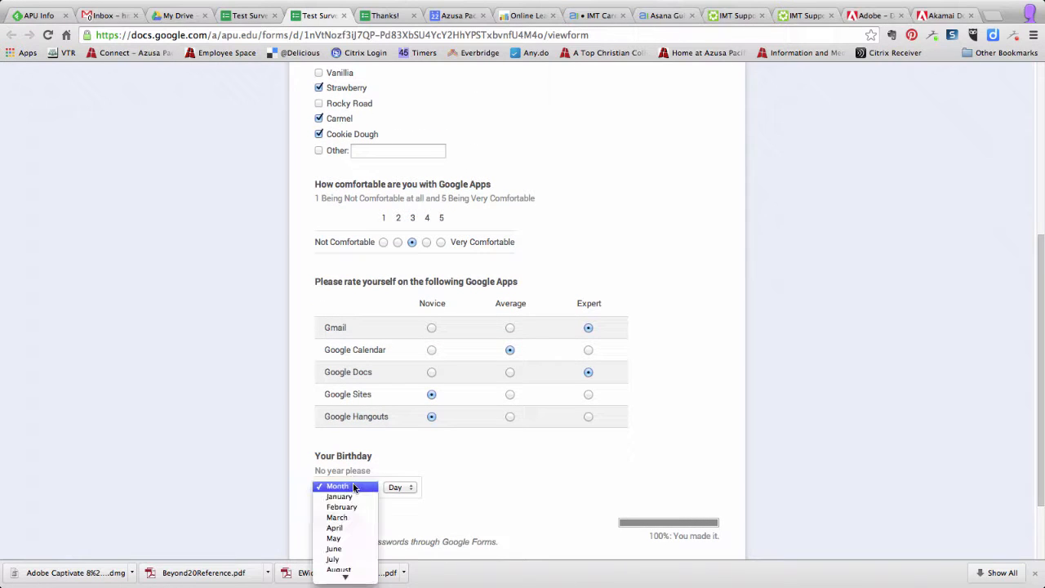
pyautogui.click(344, 539)
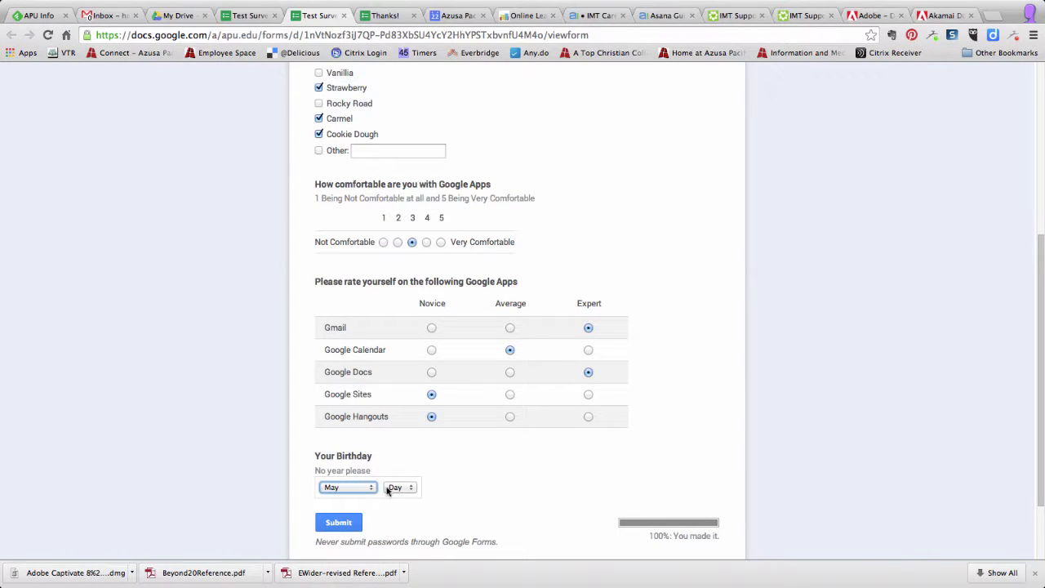
pyautogui.click(394, 487)
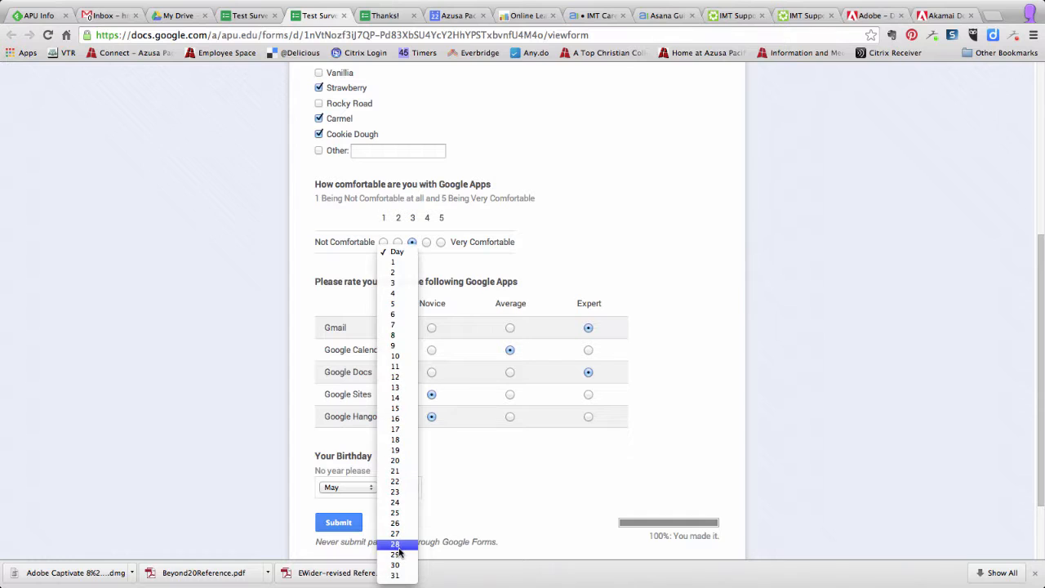
pyautogui.click(402, 542)
pyautogui.scroll(-2, 451, 529)
pyautogui.click(337, 428)
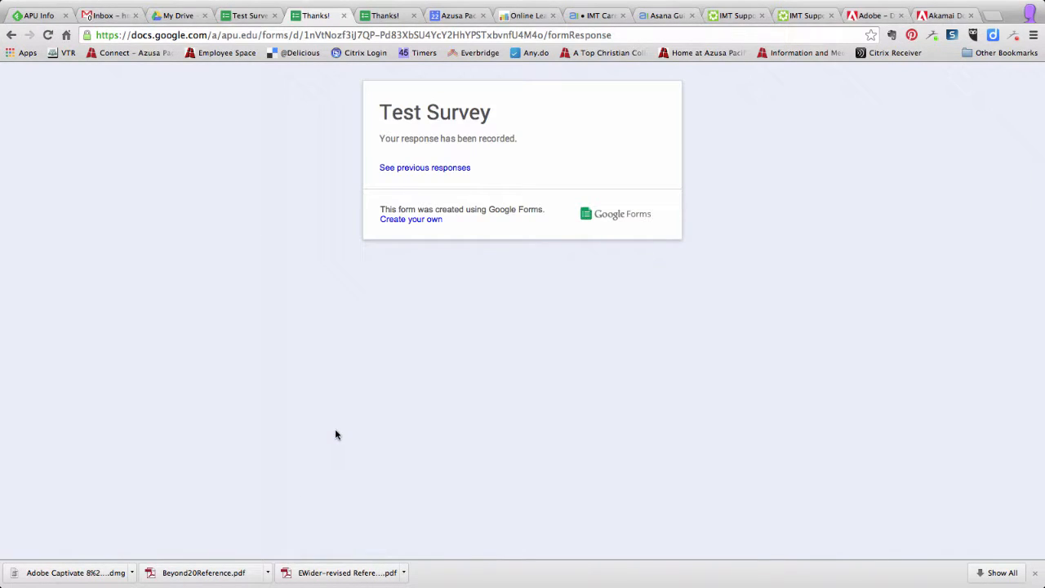
# - Open the previous responses and examine the summary charts for the class year, ice cream, comfort scale and Google Apps rating questions
pyautogui.click(427, 168)
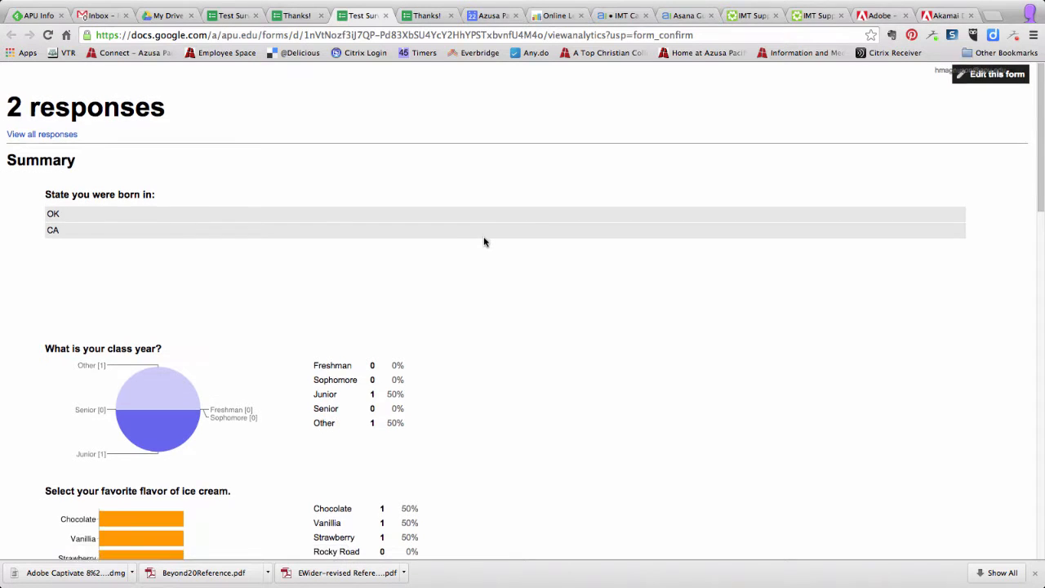
pyautogui.scroll(-2, 484, 241)
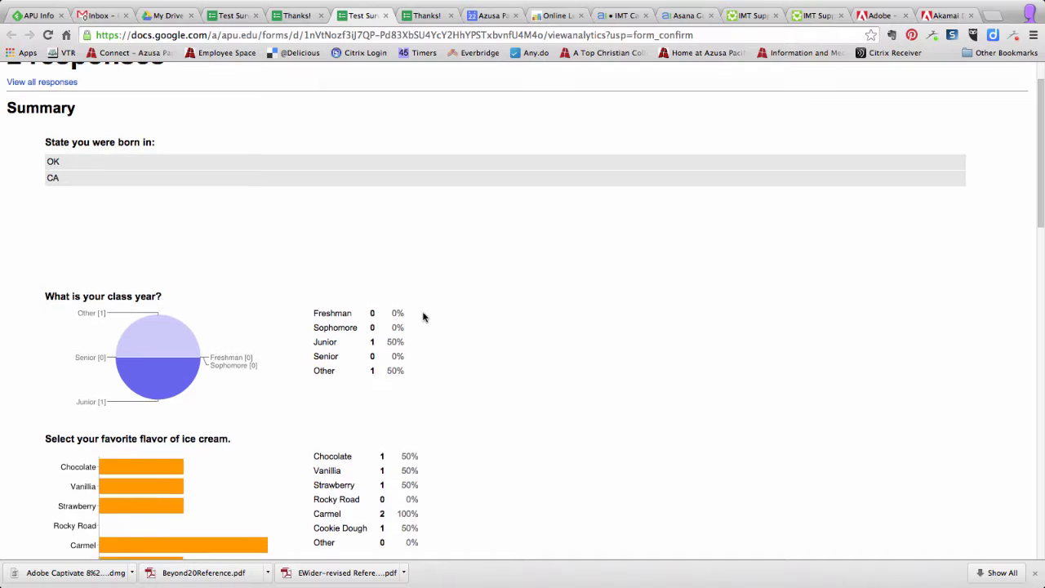
pyautogui.scroll(-2, 422, 315)
pyautogui.scroll(-2, 363, 332)
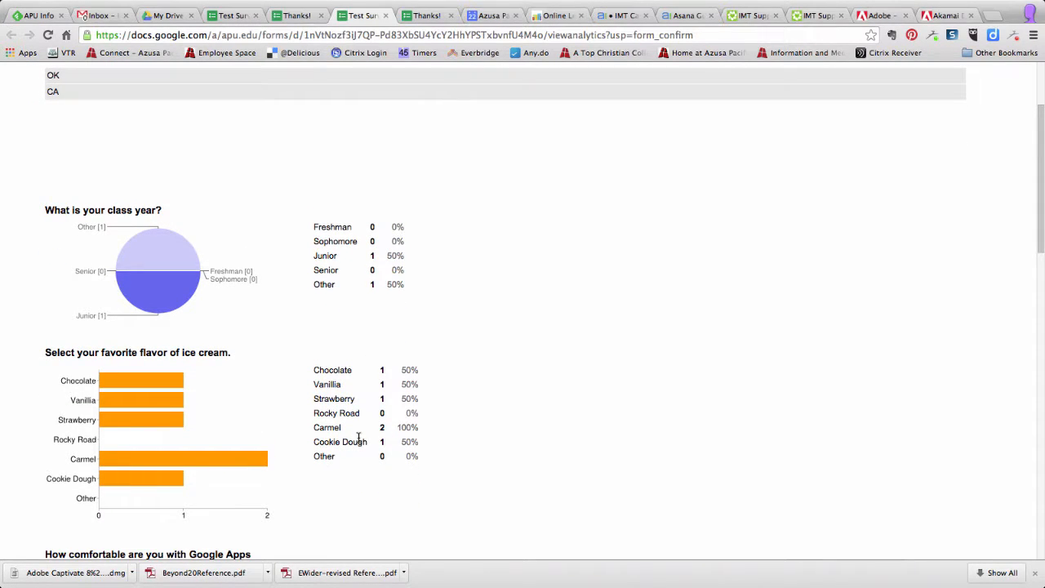
pyautogui.scroll(-8, 391, 434)
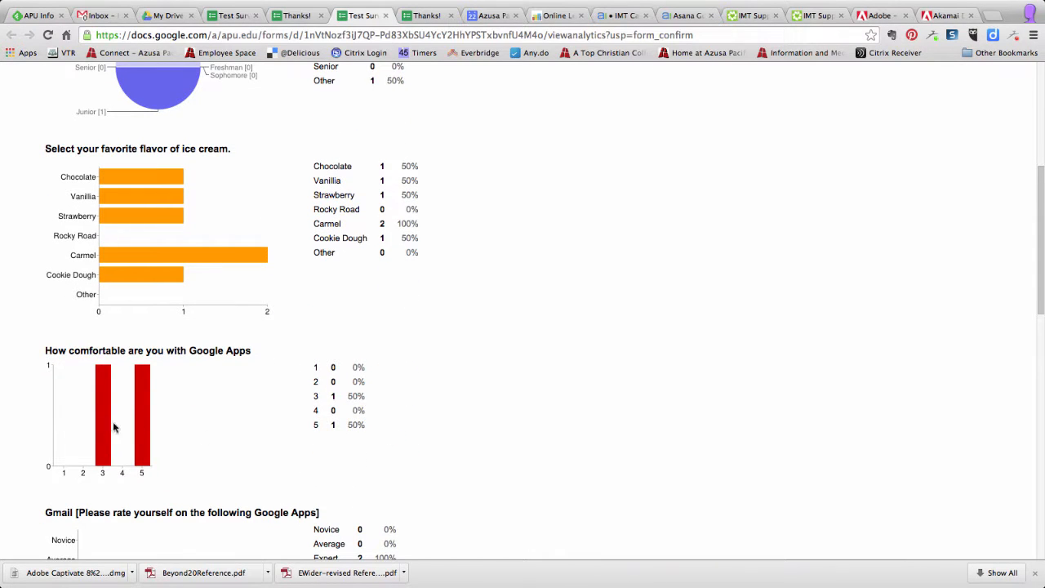
pyautogui.scroll(-9, 415, 420)
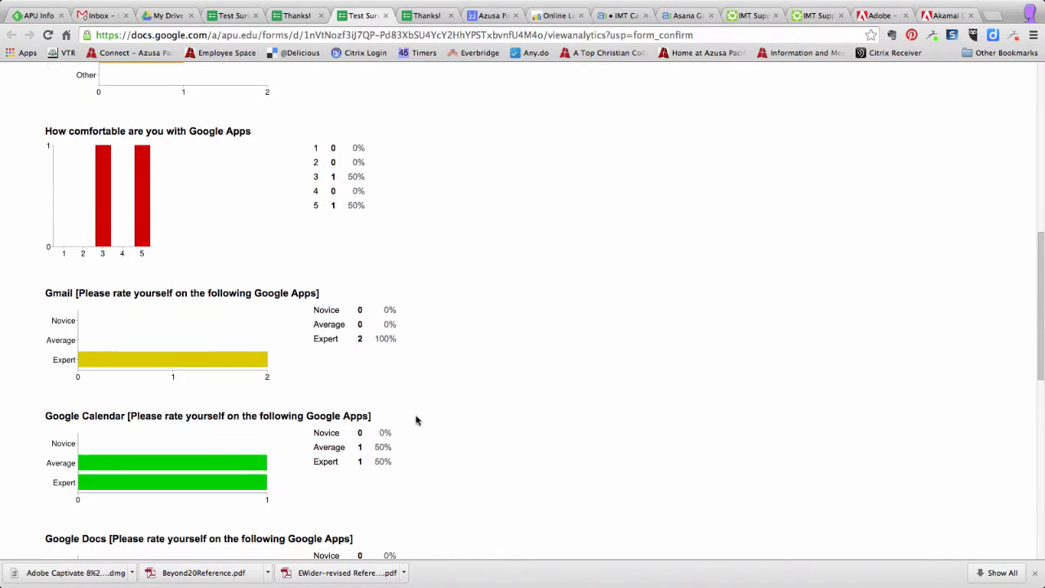
pyautogui.scroll(-6, 416, 421)
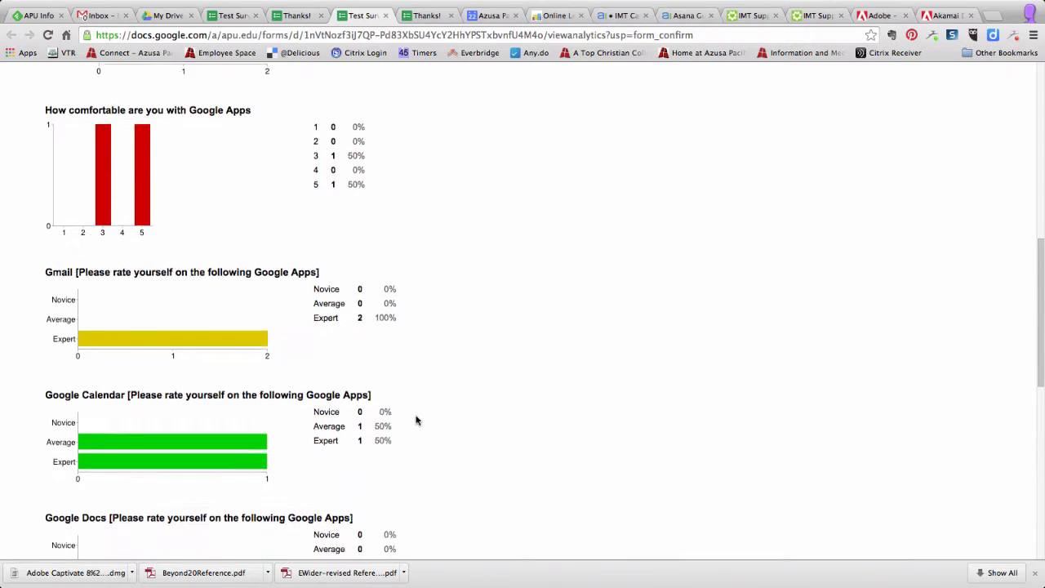
# - Examine the remaining response summary charts for the Google Apps ratings and the birthday question
pyautogui.scroll(-8, 415, 420)
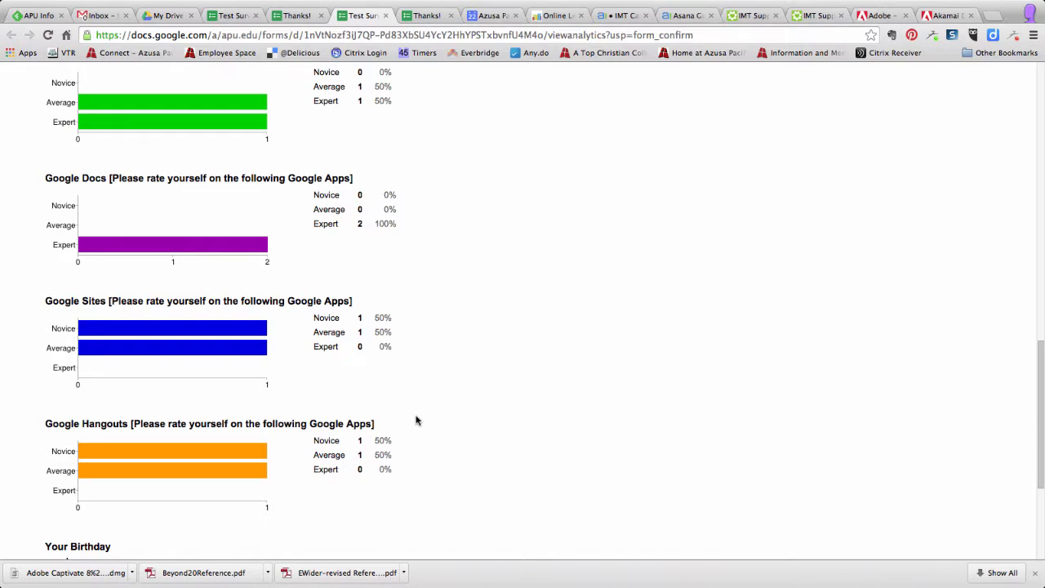
pyautogui.scroll(-4, 415, 421)
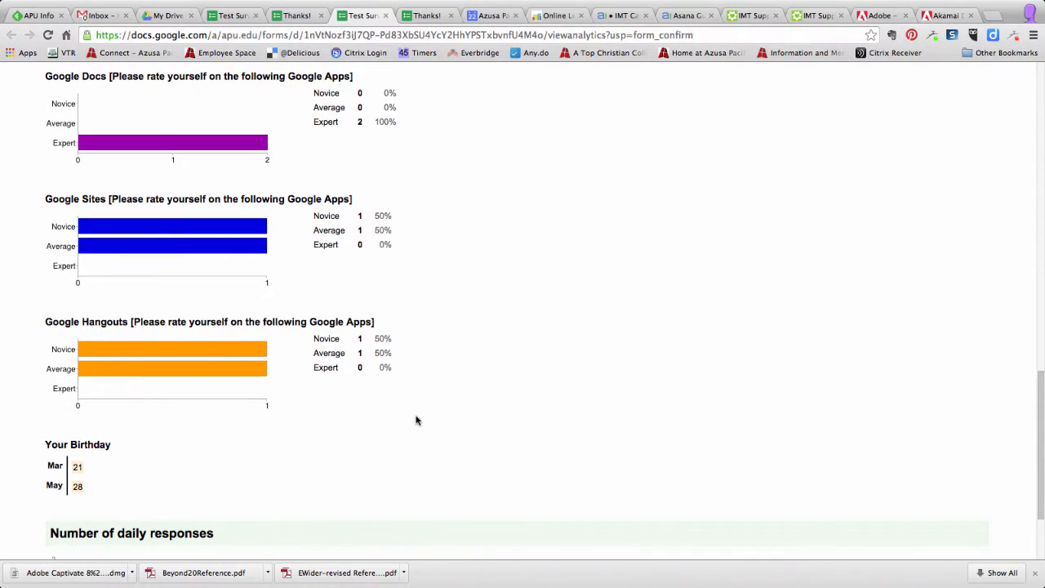
pyautogui.scroll(16, 415, 421)
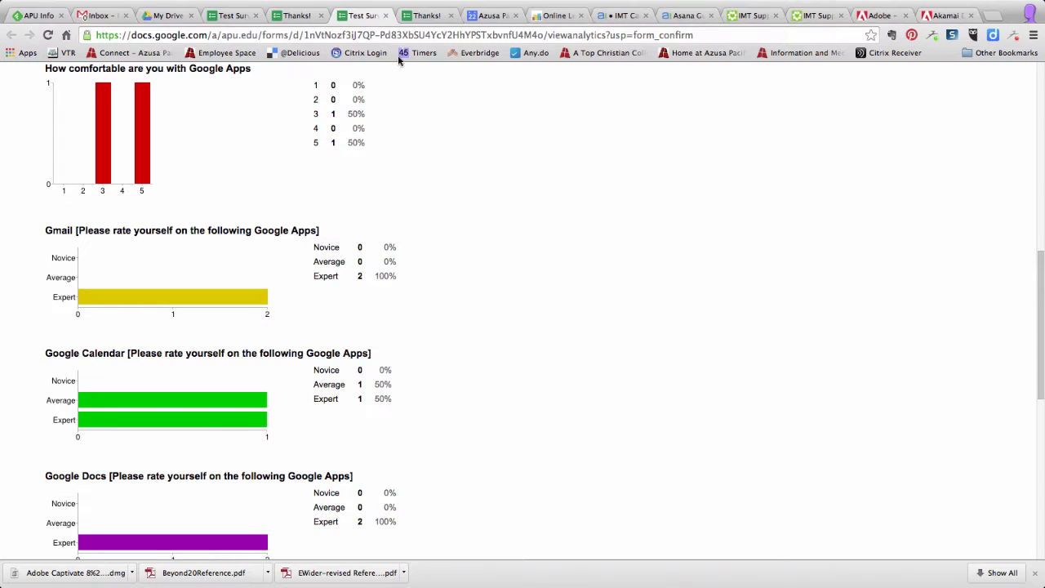
# - Close the response summary and confirmation pages, and disable publishing a public link to the form results on the confirmation page
pyautogui.click(386, 16)
pyautogui.click(386, 16)
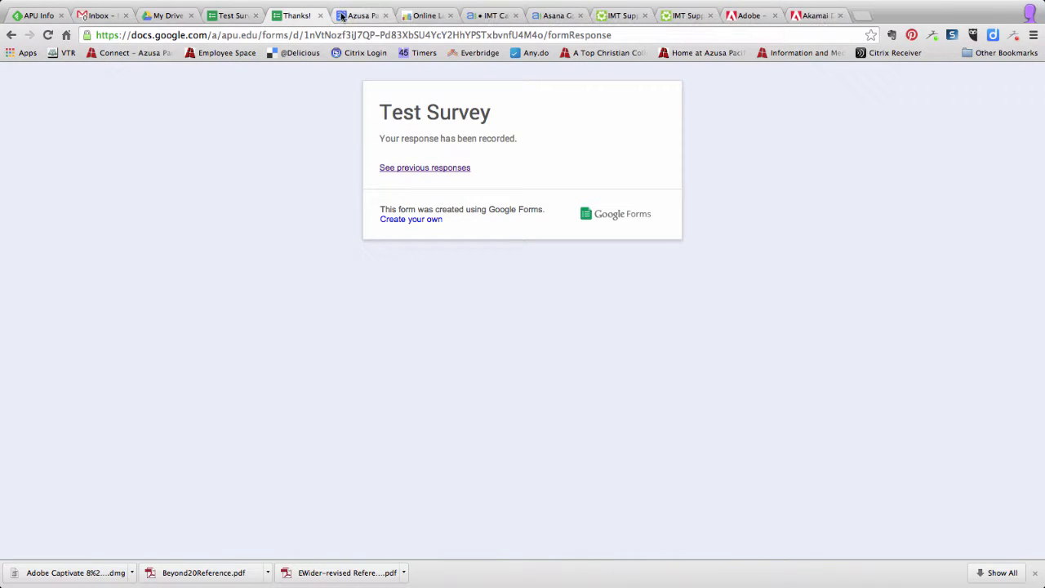
pyautogui.click(321, 16)
pyautogui.click(220, 16)
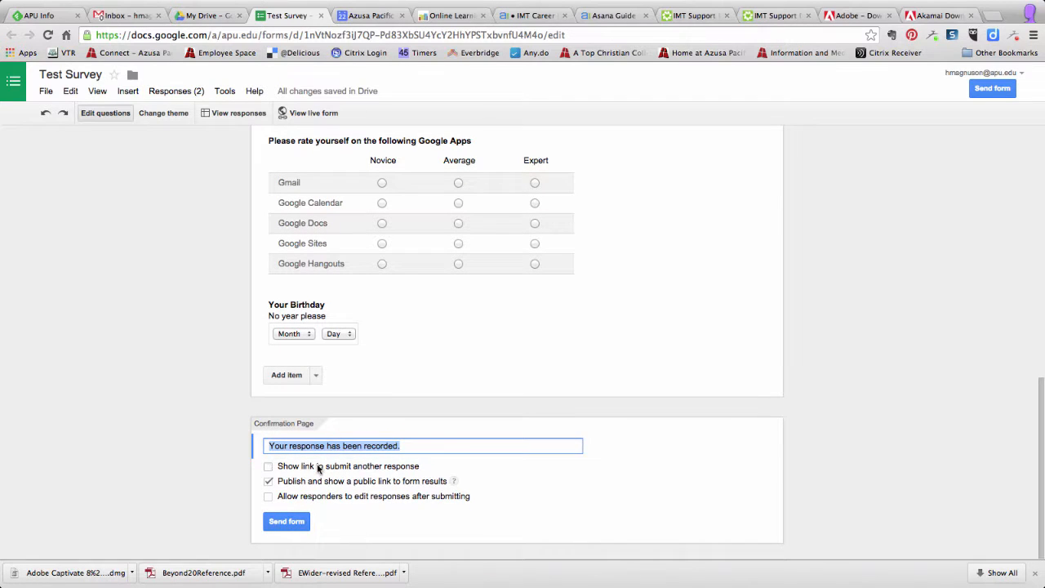
pyautogui.click(271, 480)
# - Stop the form from accepting responses and switch response acceptance back on
pyautogui.scroll(10, 439, 426)
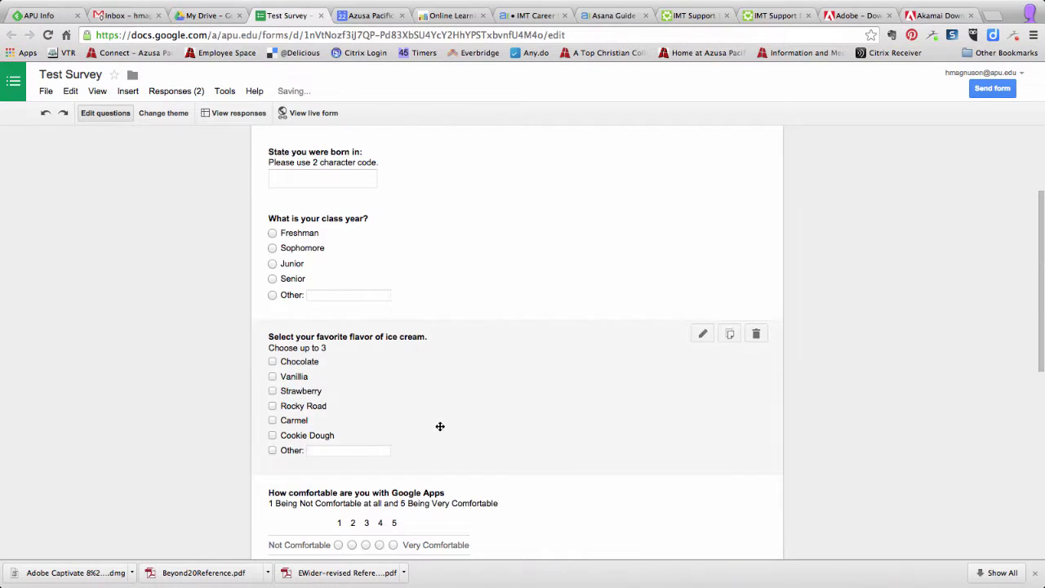
pyautogui.scroll(4, 422, 337)
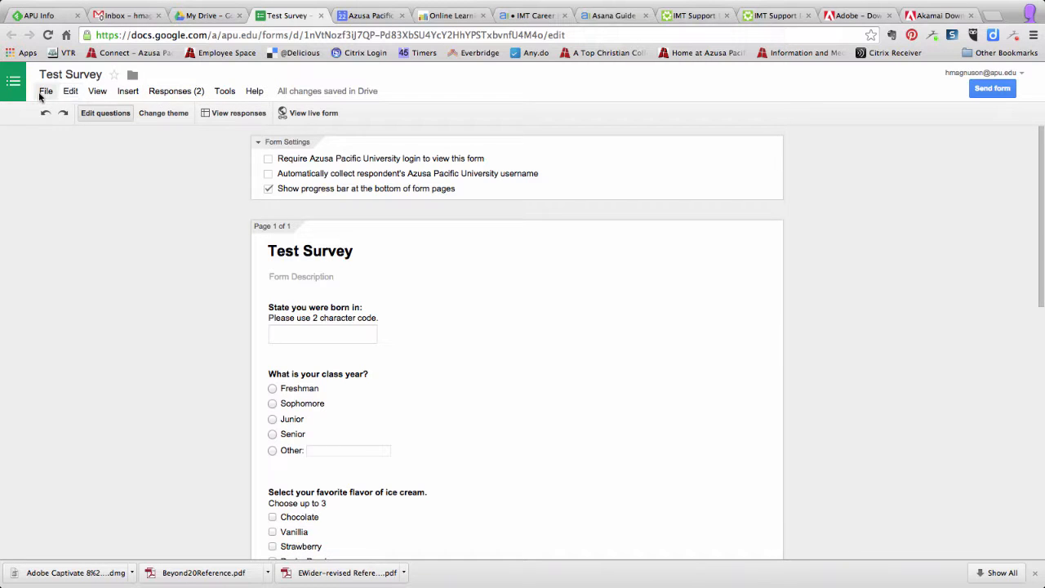
pyautogui.click(172, 94)
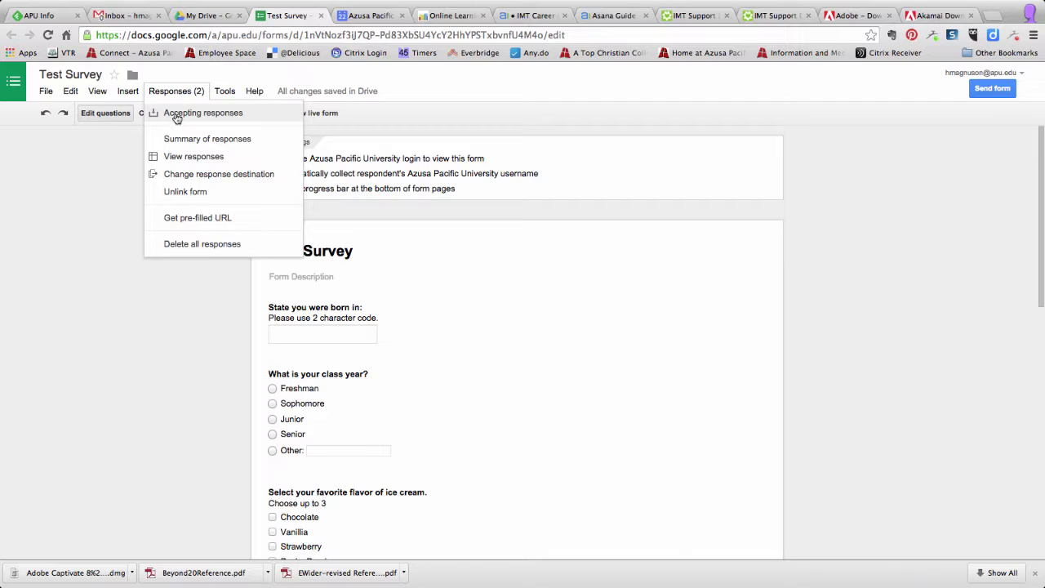
pyautogui.click(176, 116)
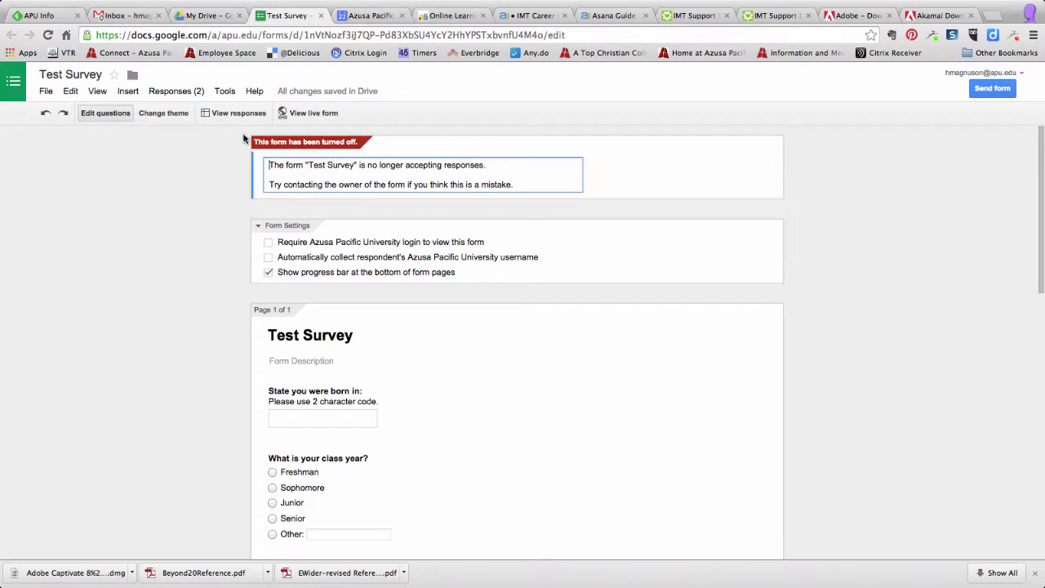
pyautogui.click(176, 92)
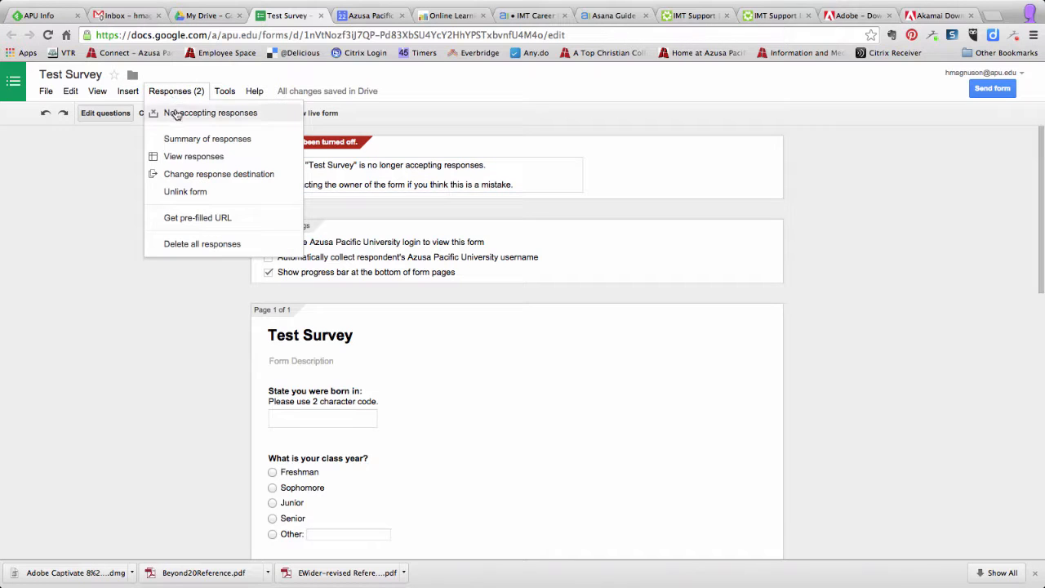
pyautogui.click(174, 114)
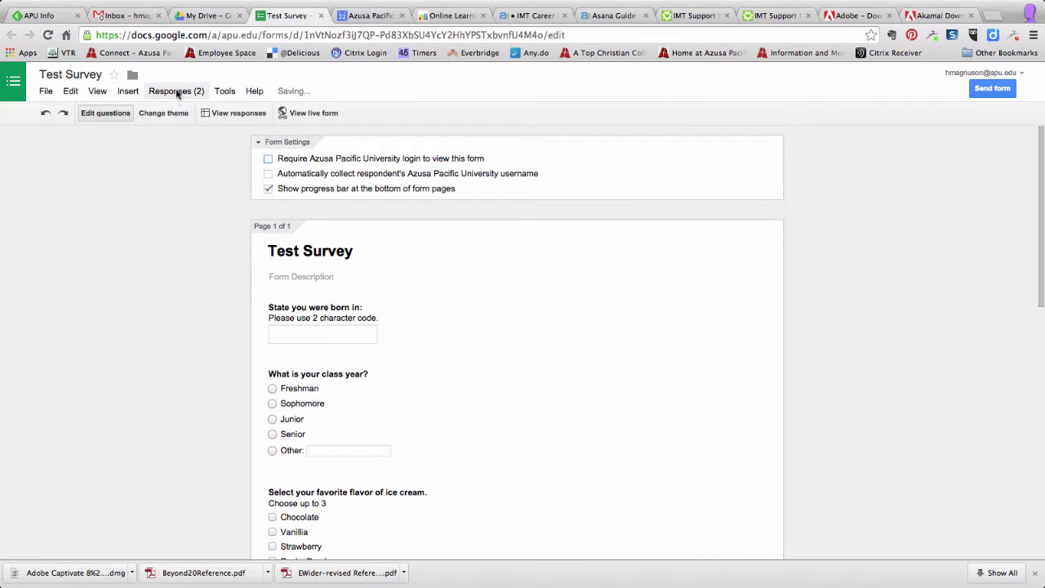
pyautogui.click(177, 92)
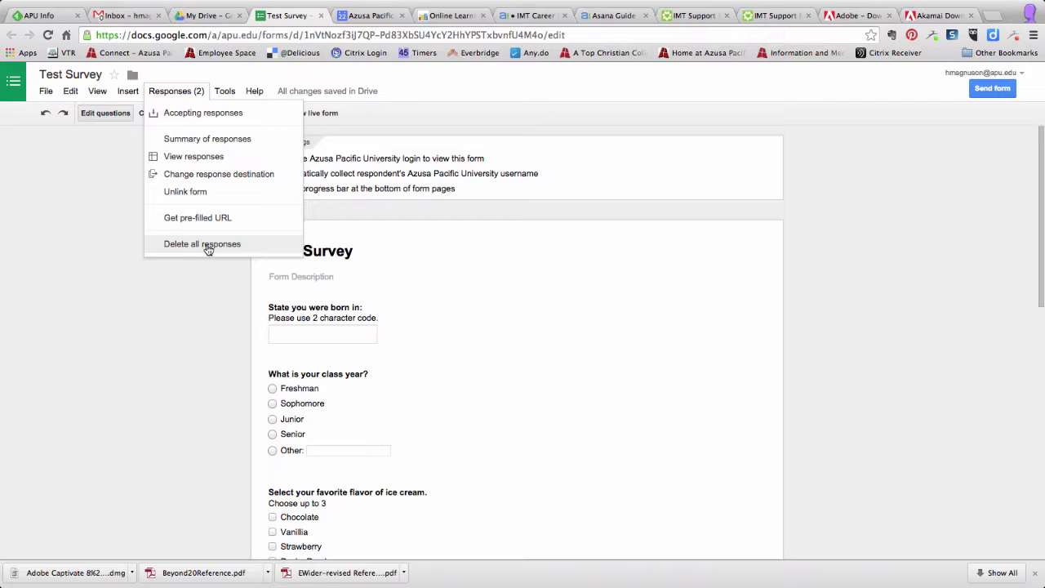
pyautogui.click(199, 285)
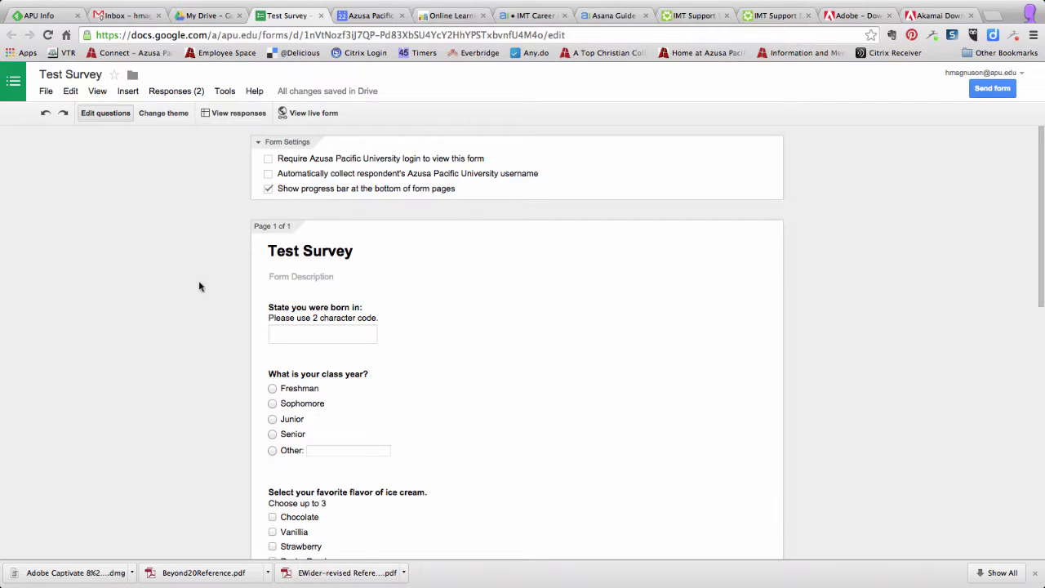
# - Open the form's response spreadsheet and widen the favorite ice cream flavor column to fit its header and answers
pyautogui.click(230, 116)
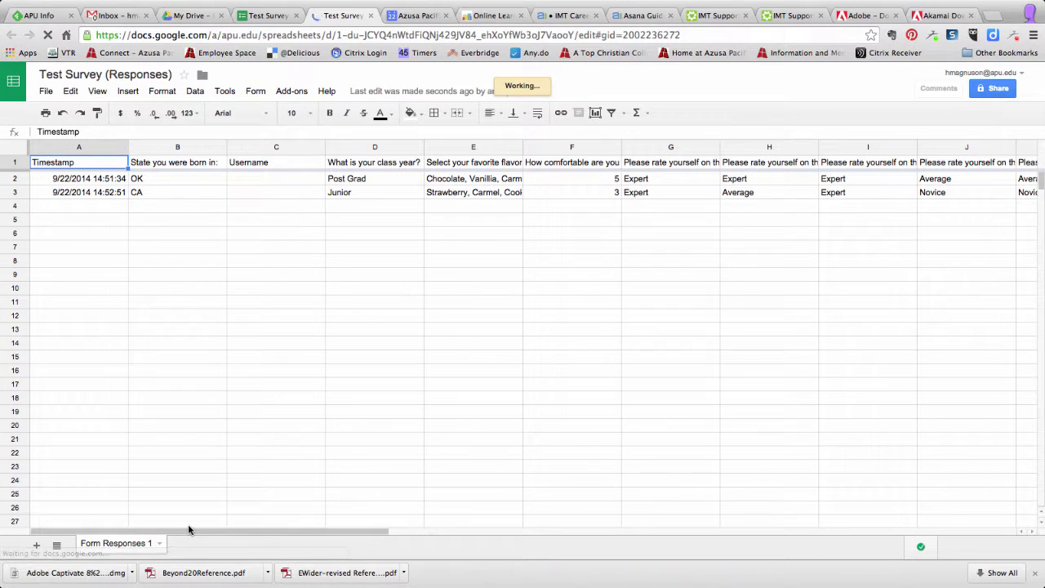
pyautogui.moveTo(196, 530); pyautogui.dragTo(296, 530)
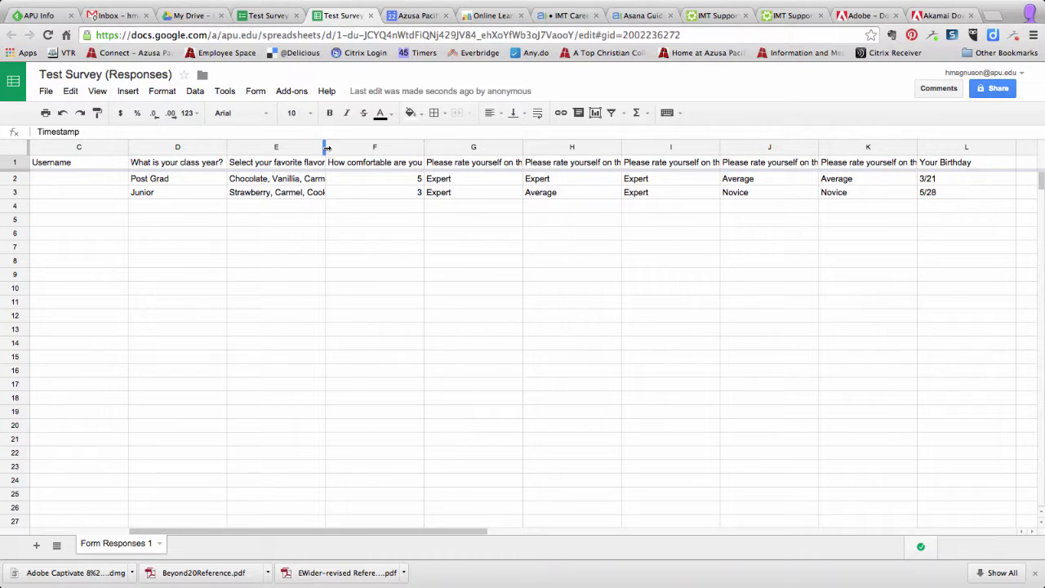
pyautogui.moveTo(326, 148); pyautogui.dragTo(380, 148)
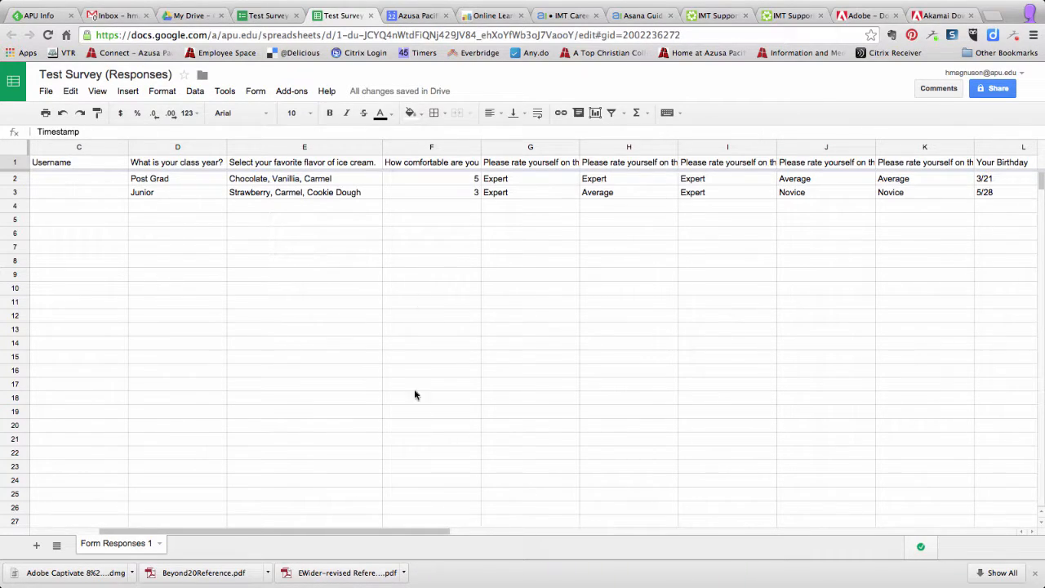
# - Inspect the full headers of the first three Google Apps rating columns (G1, H1 and I1) and return to the first columns
pyautogui.moveTo(402, 533); pyautogui.dragTo(472, 535)
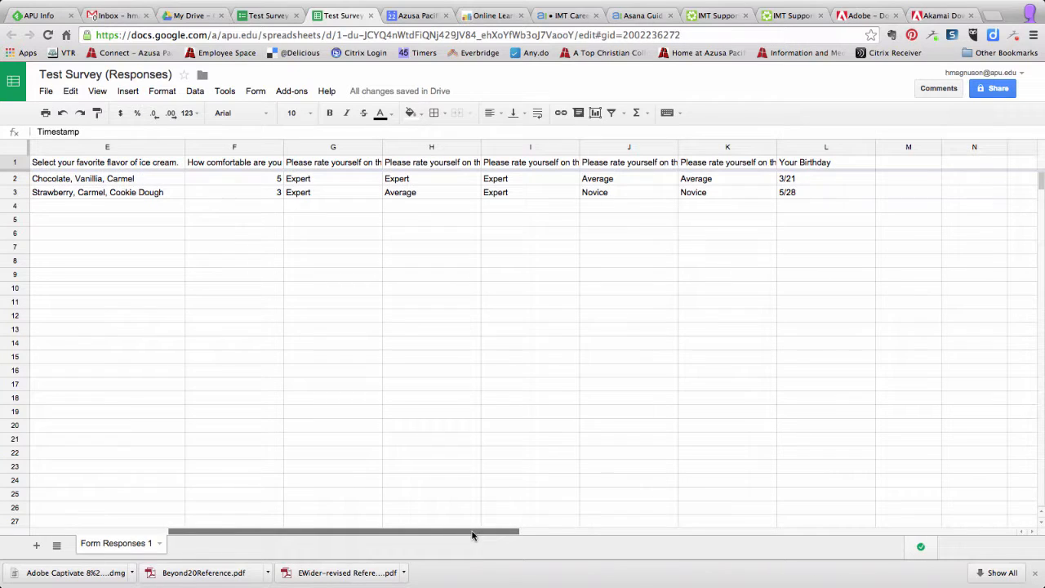
pyautogui.click(338, 167)
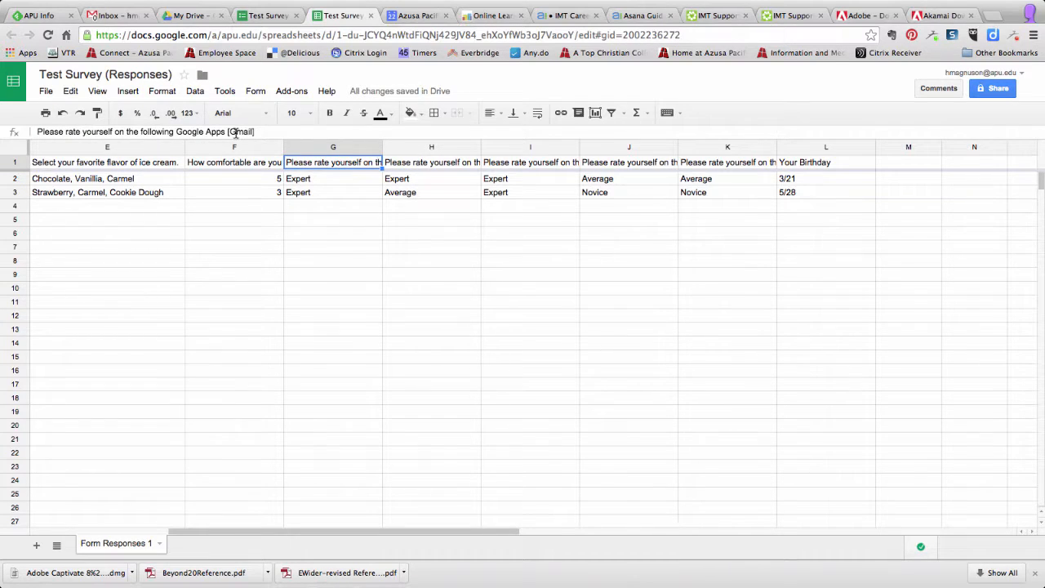
pyautogui.click(408, 167)
pyautogui.click(527, 163)
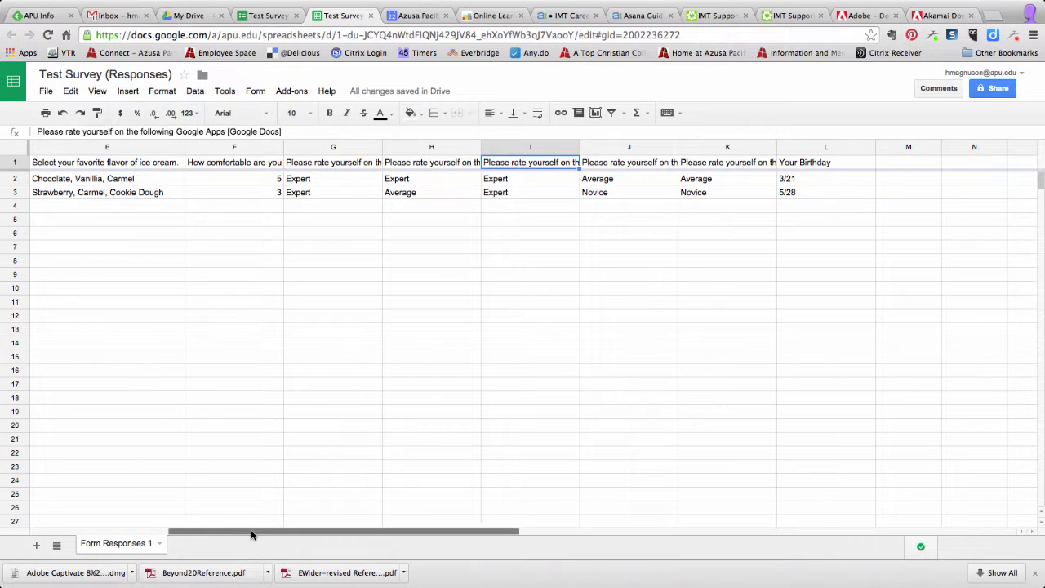
pyautogui.moveTo(251, 535); pyautogui.dragTo(122, 532)
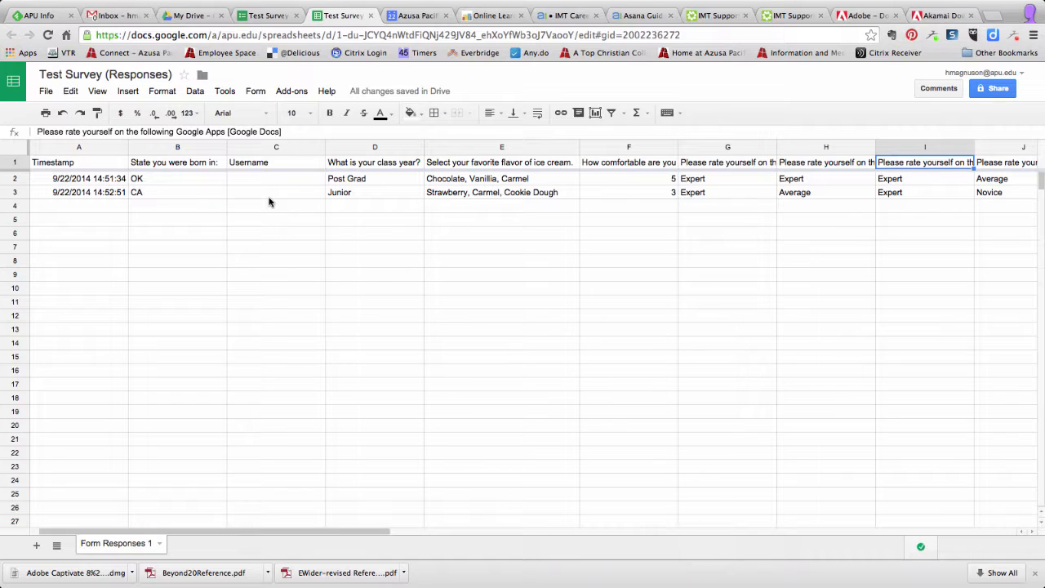
# - Try to delete the Username column from the response sheet
pyautogui.click(267, 146)
pyautogui.rightClick(268, 151)
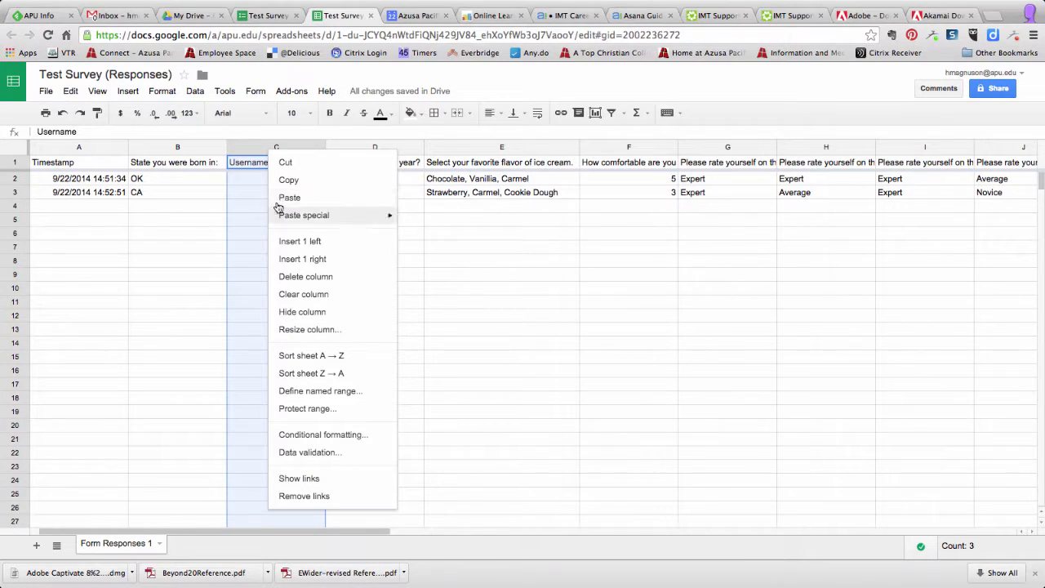
pyautogui.click(293, 277)
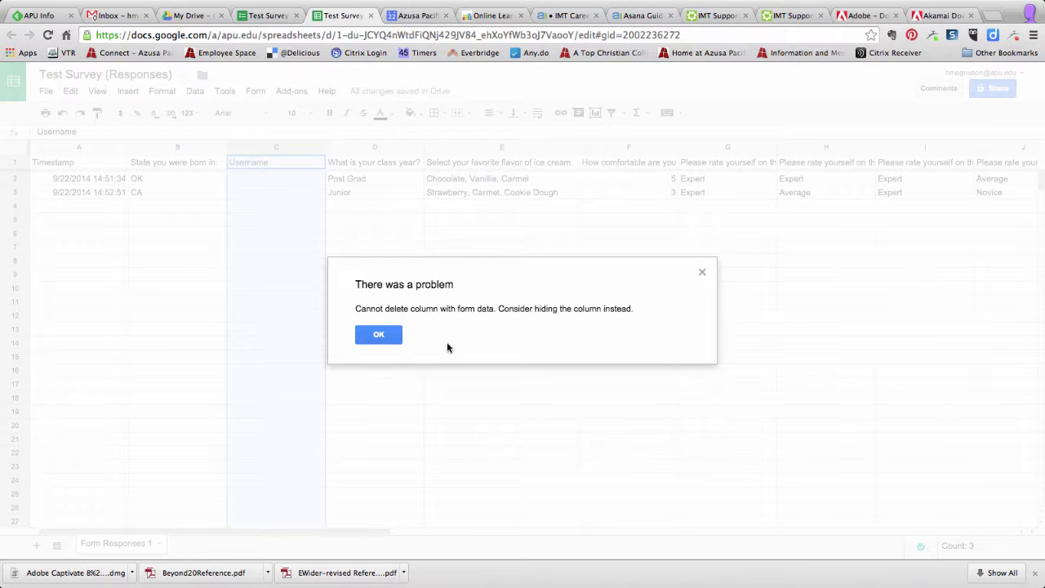
pyautogui.click(378, 335)
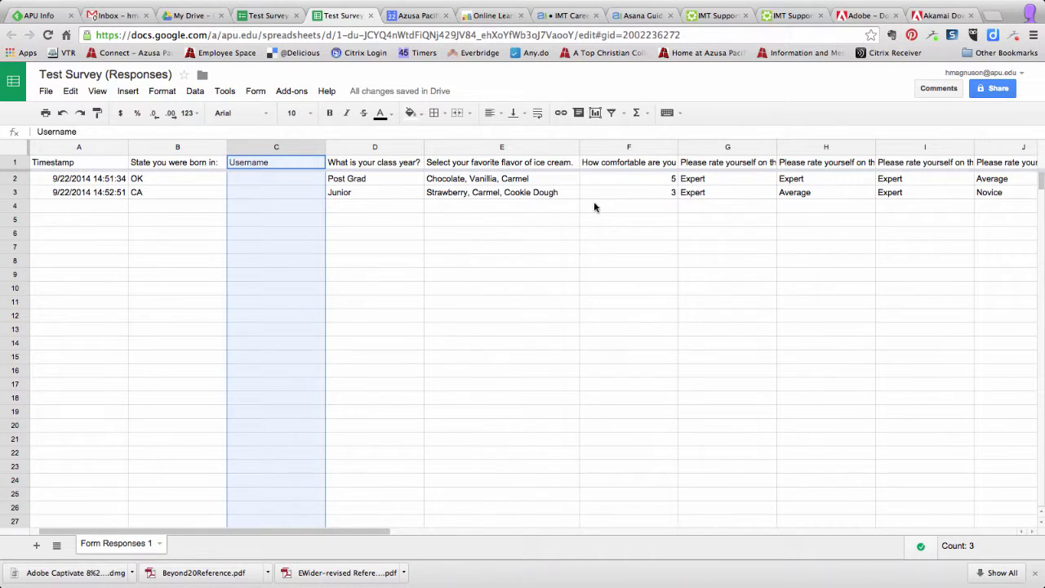
# - Return to the form editor, view the live form and close it again
pyautogui.click(263, 16)
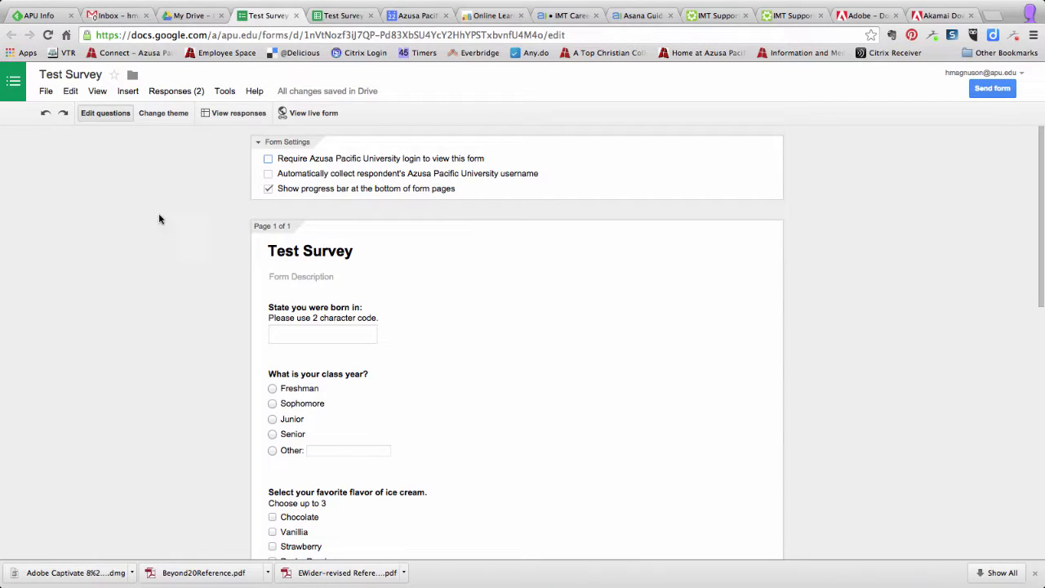
pyautogui.click(307, 114)
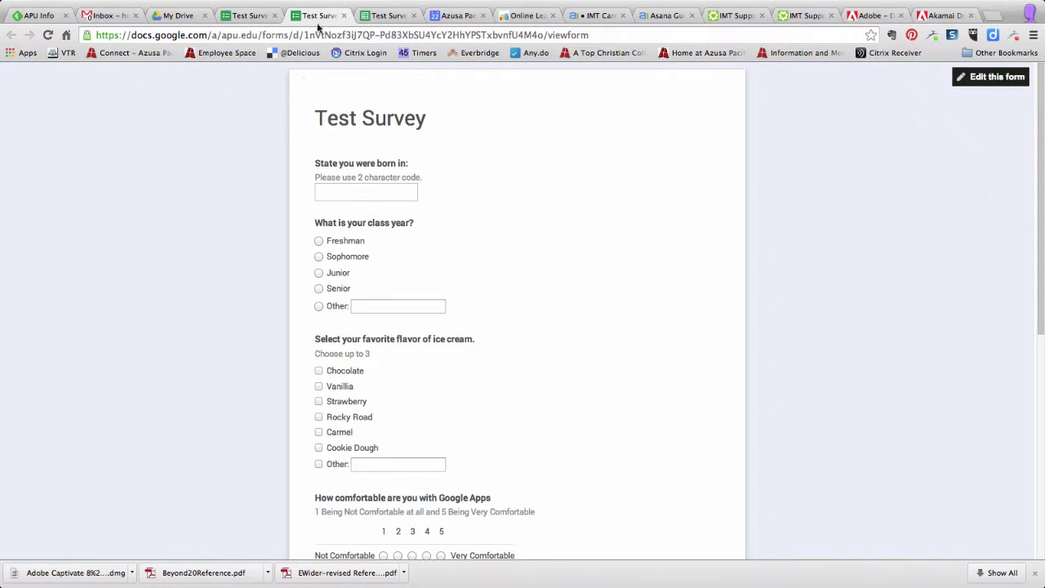
pyautogui.click(344, 16)
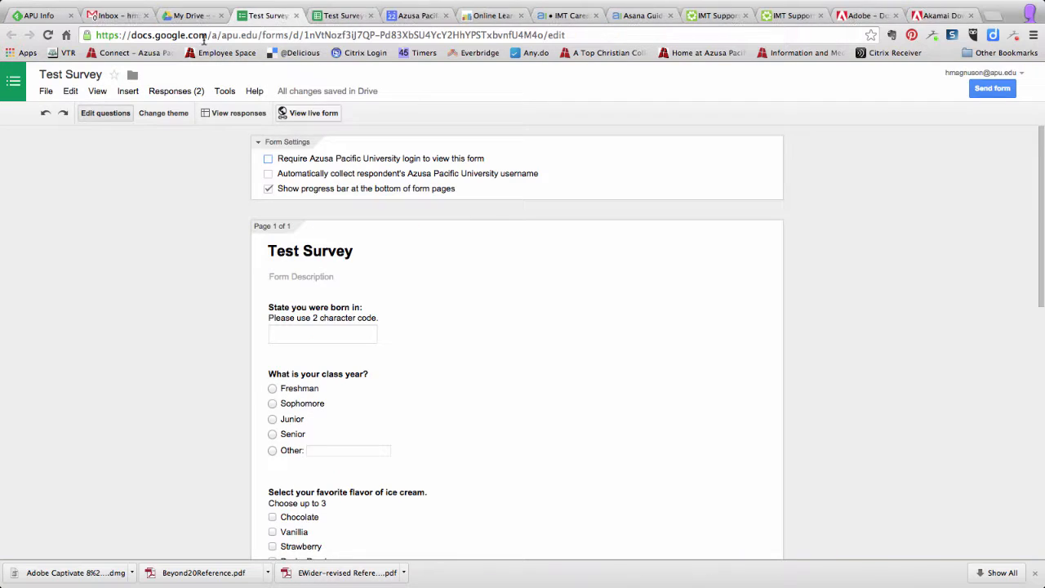
# - Apply the Watercolors theme to the form
pyautogui.click(172, 115)
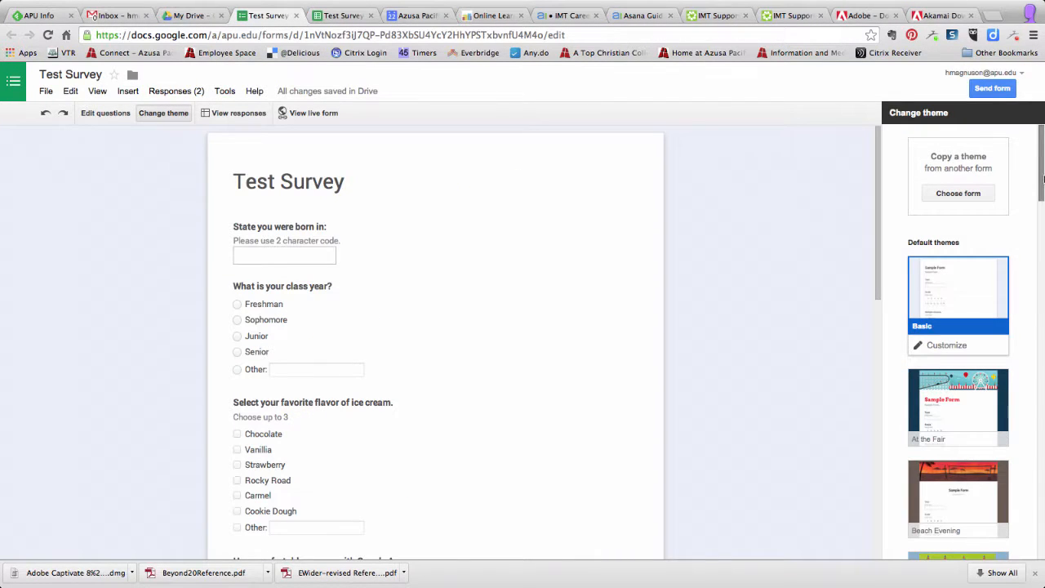
pyautogui.moveTo(1039, 172); pyautogui.dragTo(1008, 553)
pyautogui.click(979, 508)
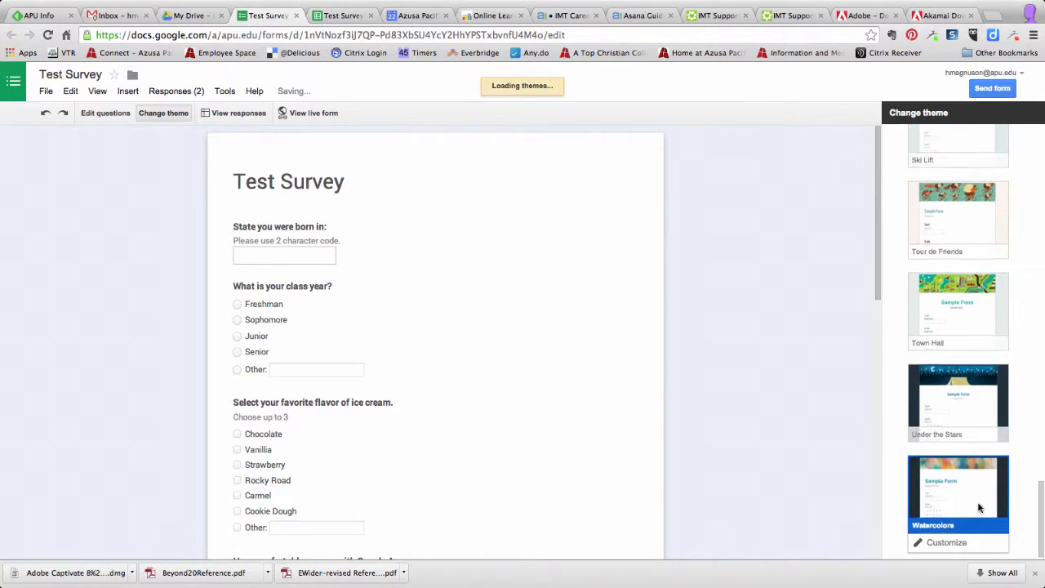
# - Customize the Watercolors theme by setting the question font to Syncopate
pyautogui.click(947, 543)
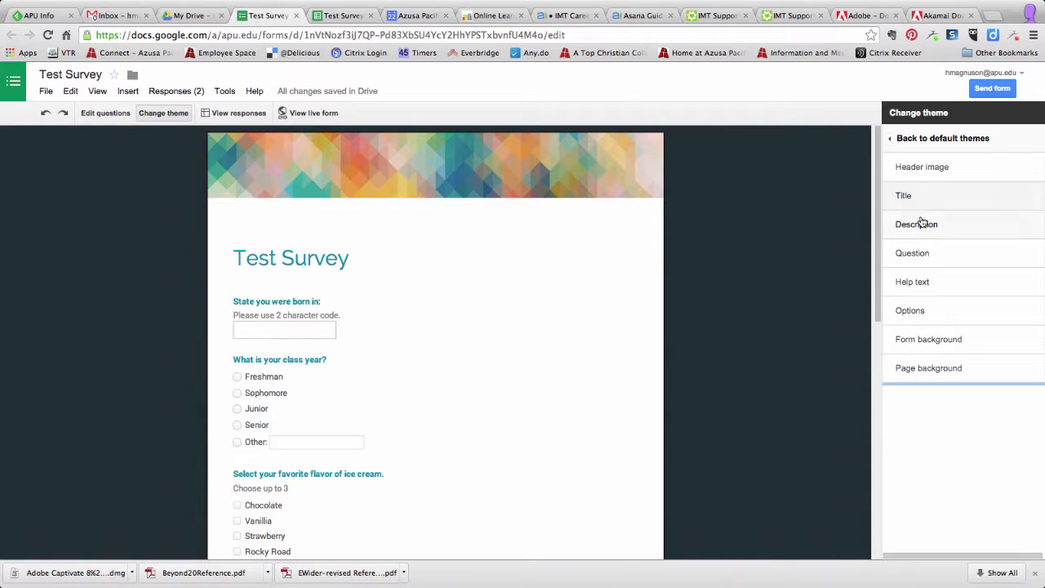
pyautogui.click(918, 286)
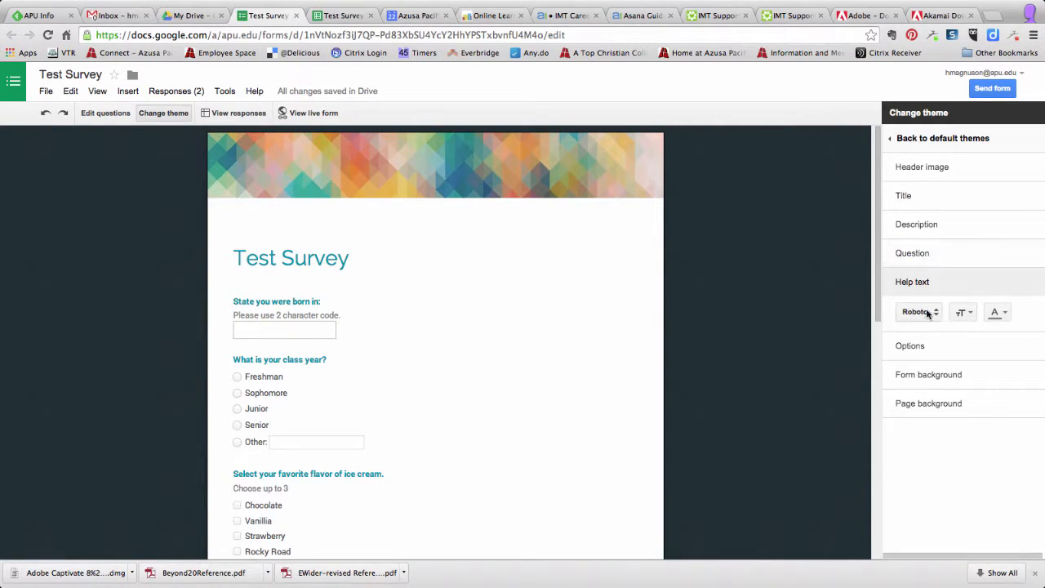
pyautogui.click(921, 252)
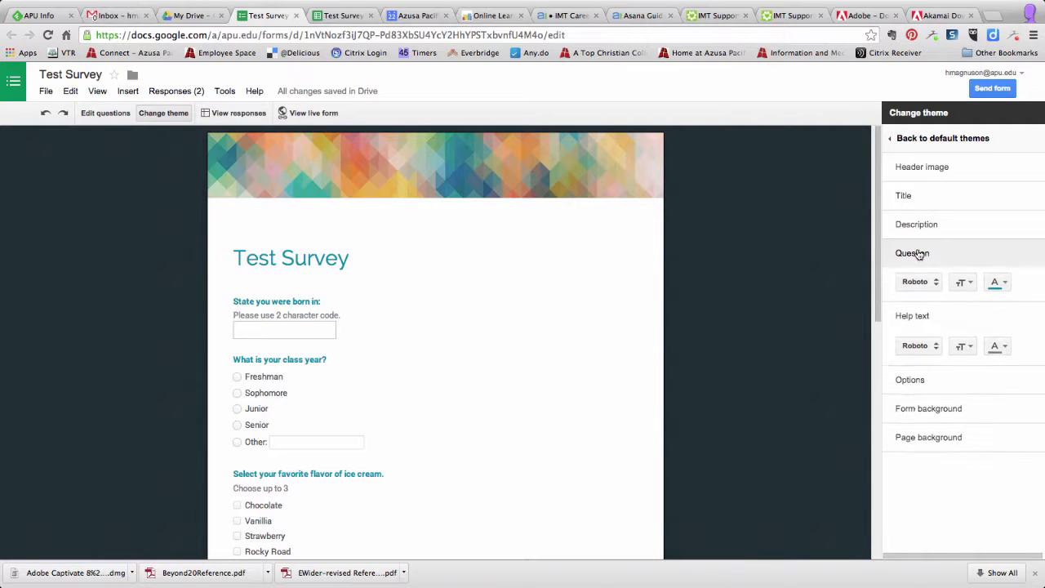
pyautogui.click(936, 286)
pyautogui.scroll(-1, 936, 277)
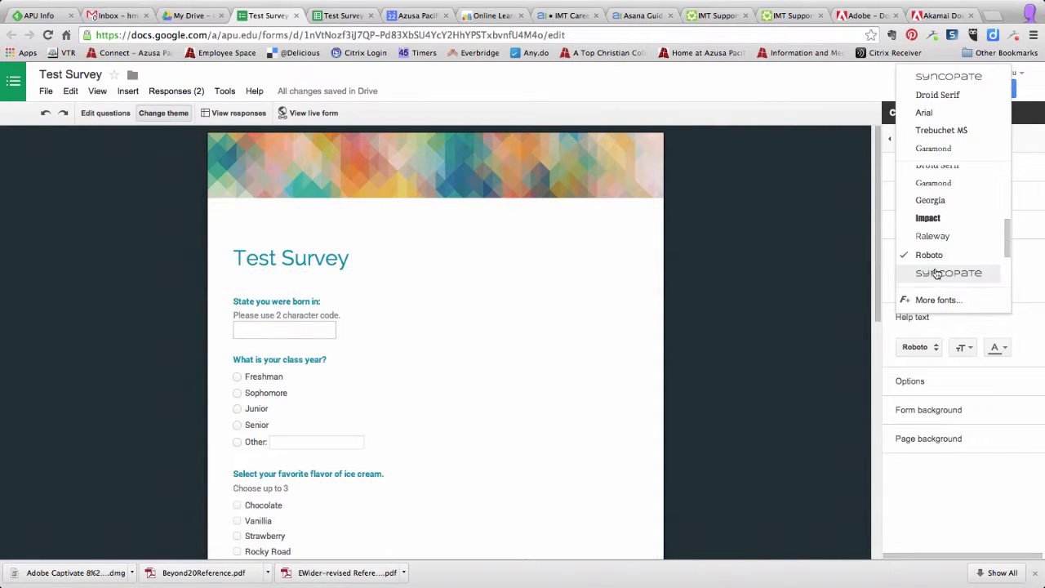
pyautogui.scroll(-1, 947, 236)
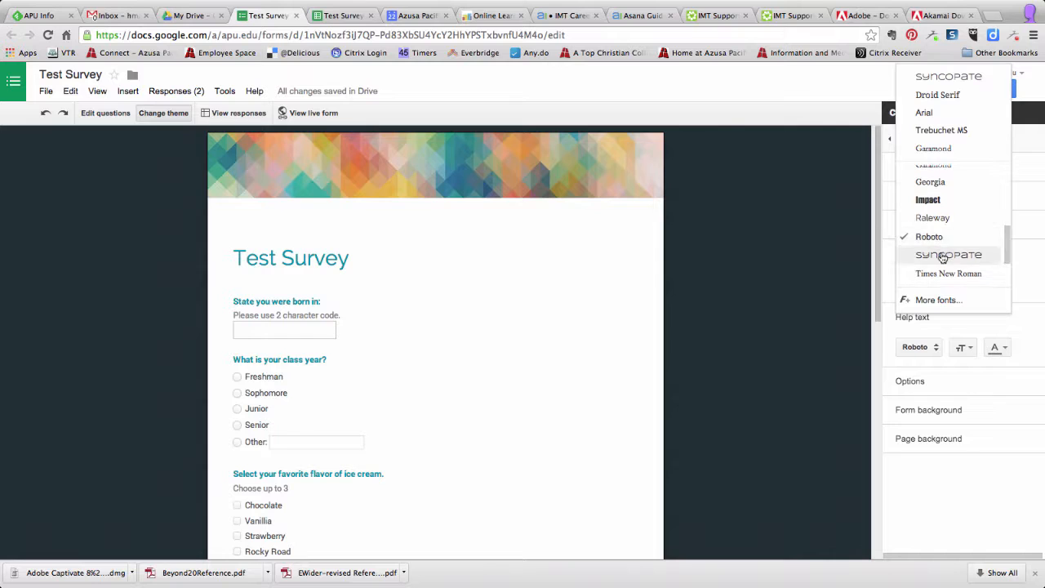
pyautogui.click(943, 256)
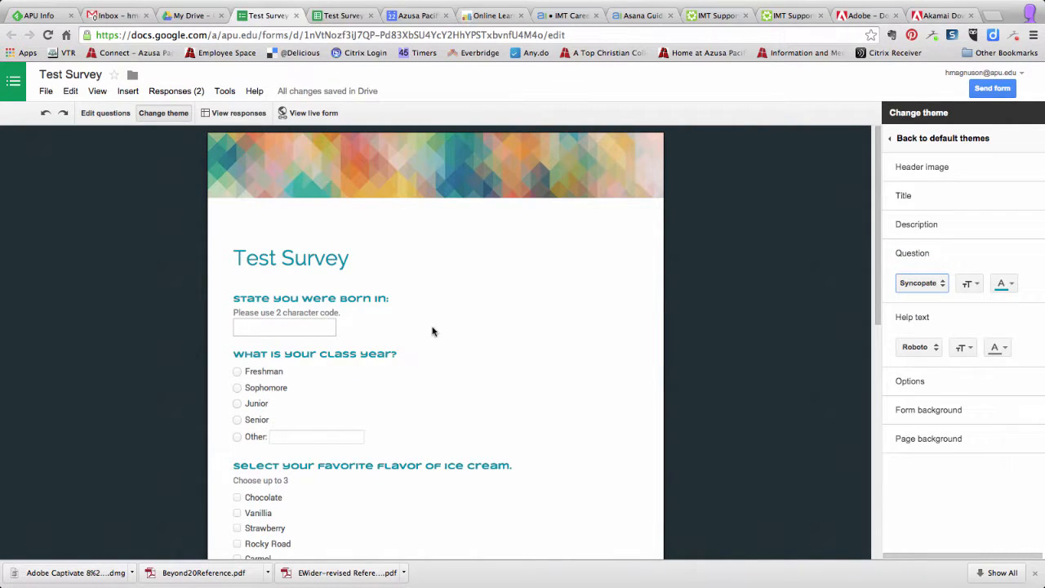
# - Set the form background of the custom theme to a dark magenta fill
pyautogui.click(960, 414)
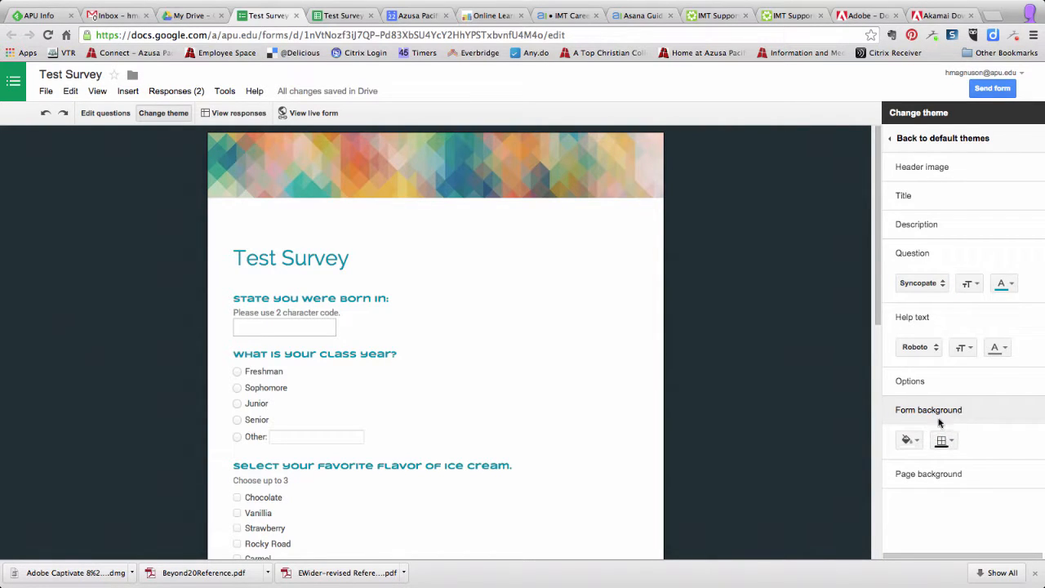
pyautogui.click(909, 439)
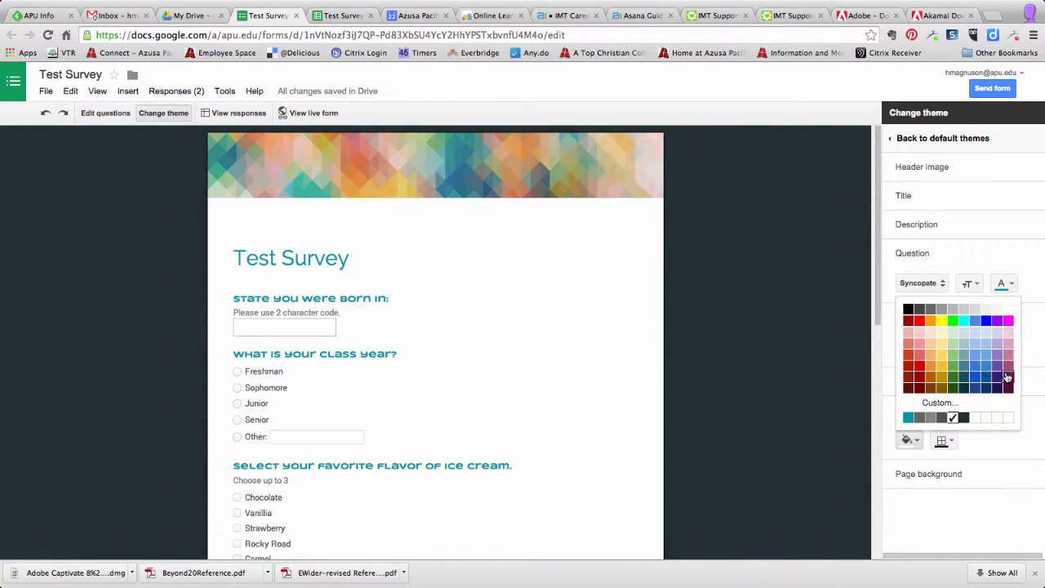
pyautogui.click(1009, 381)
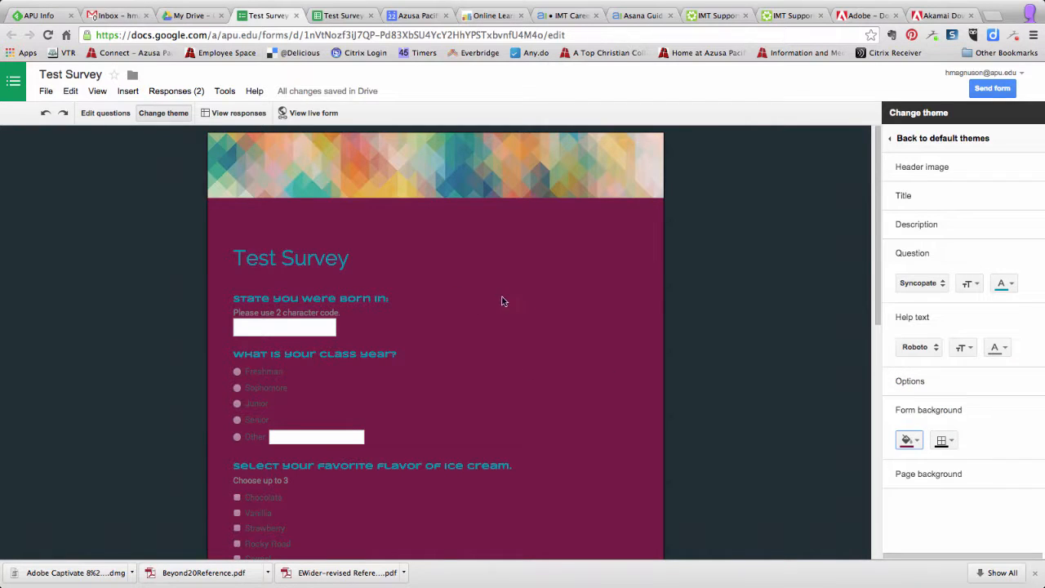
pyautogui.click(910, 441)
pyautogui.click(913, 440)
# - Remove the page background image from the custom theme and return to the list of default themes
pyautogui.click(938, 475)
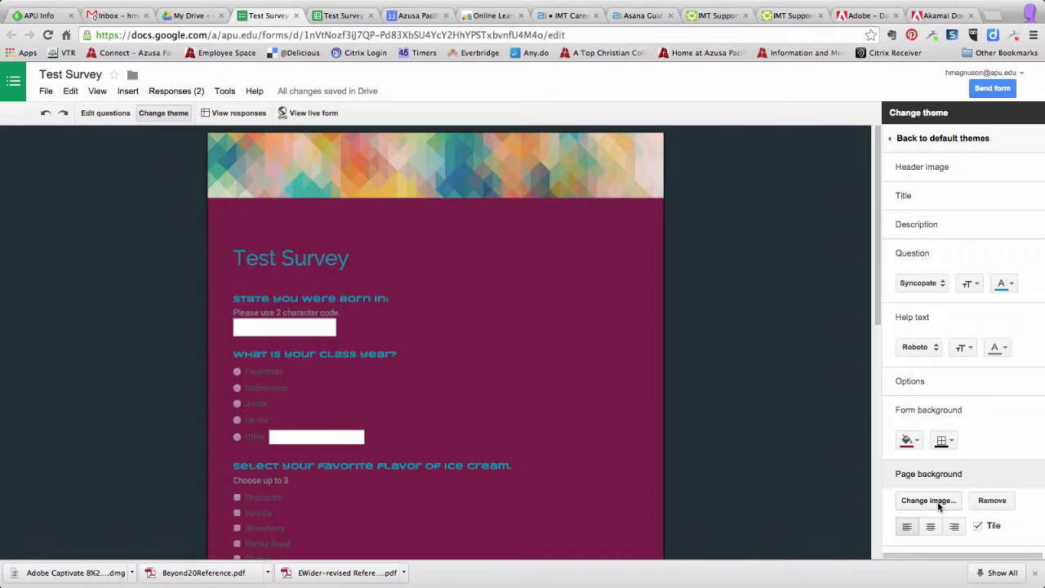
pyautogui.click(994, 504)
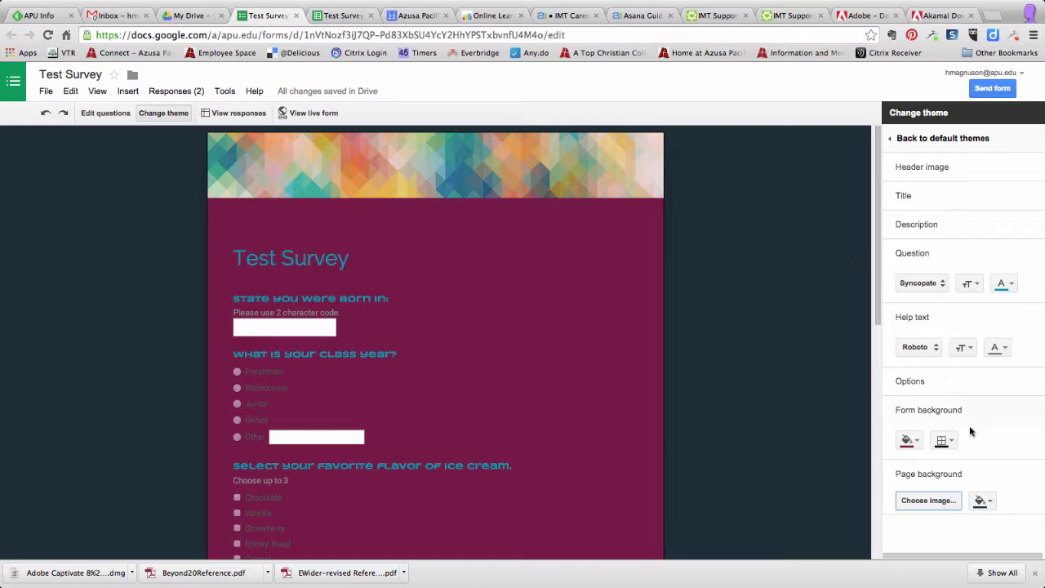
pyautogui.click(919, 141)
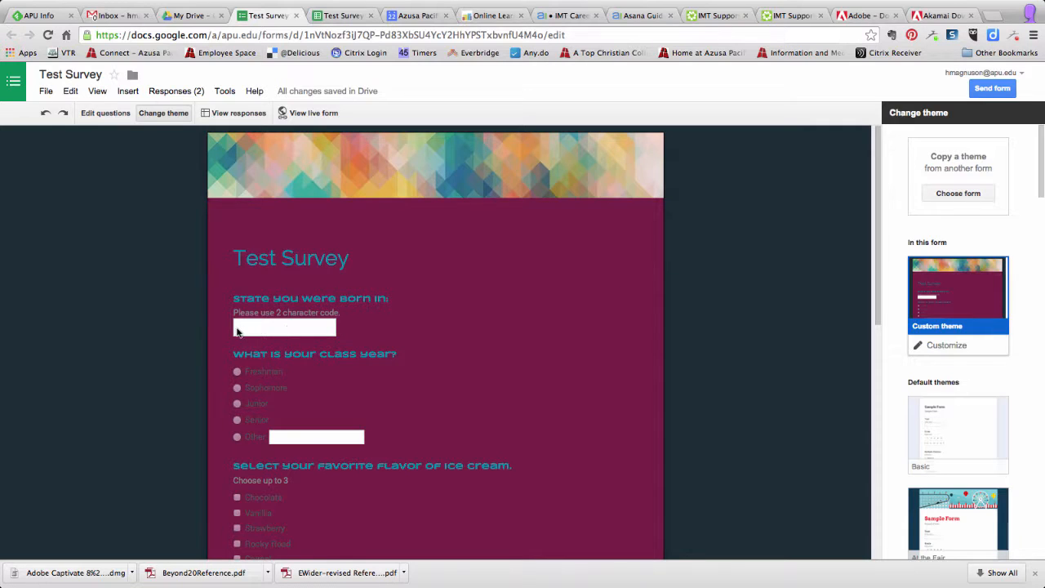
pyautogui.scroll(-1, 164, 327)
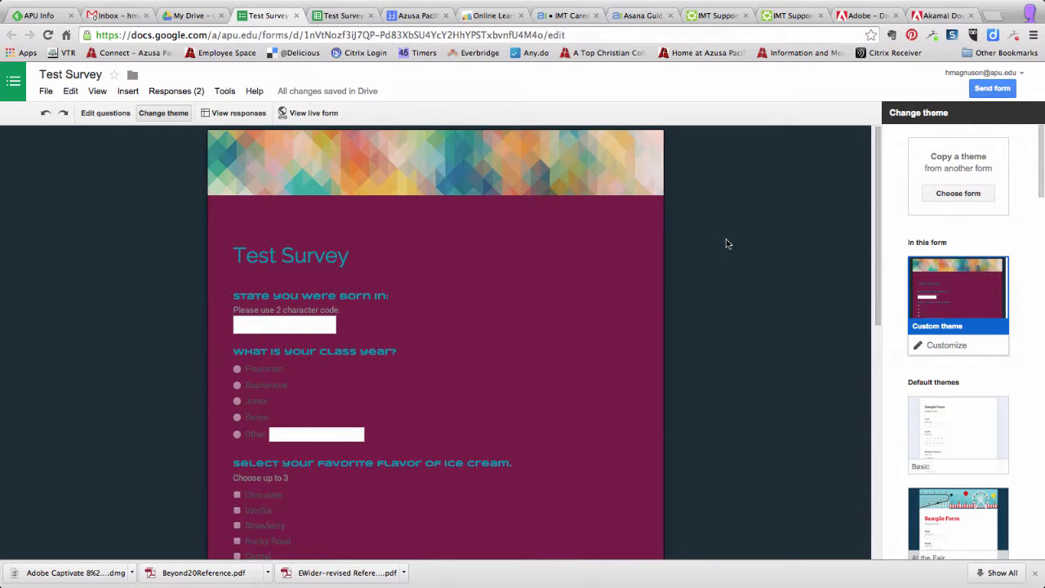
# - View the live form with the customized theme, and close both it and the response spreadsheet
pyautogui.click(309, 113)
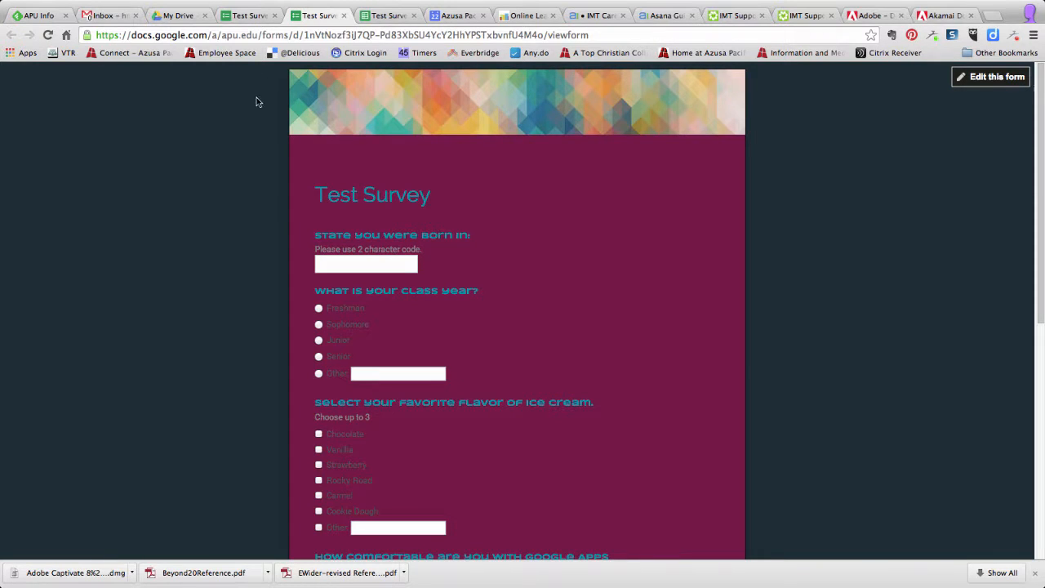
pyautogui.click(347, 18)
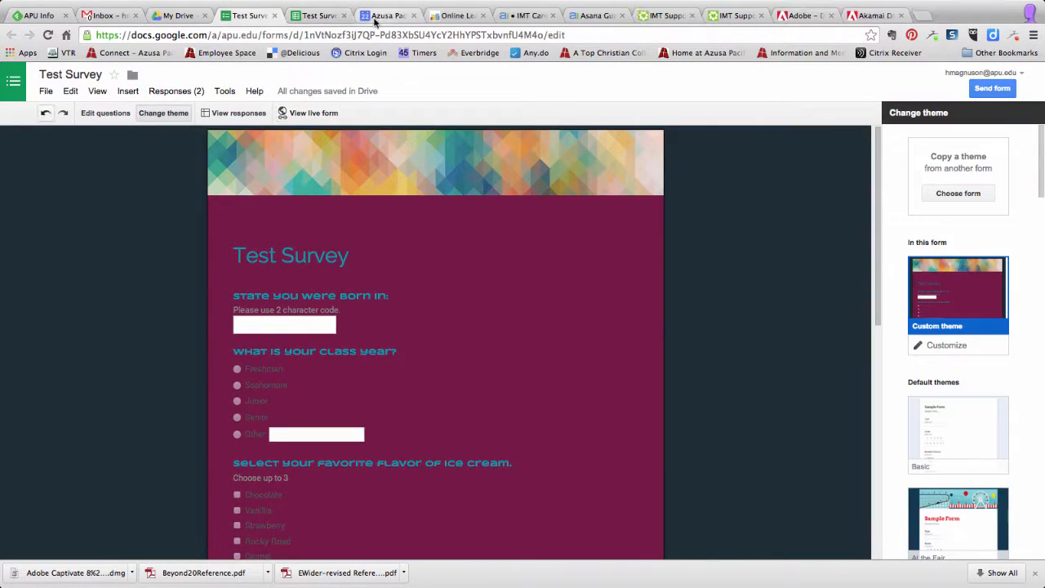
pyautogui.click(343, 16)
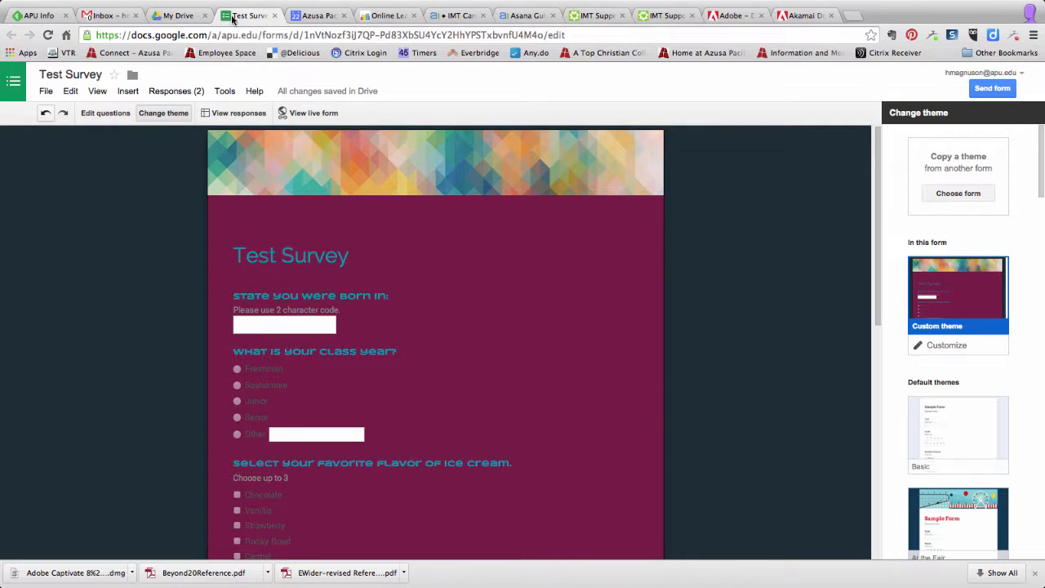
# - Open the live form and copy its web address
pyautogui.click(305, 113)
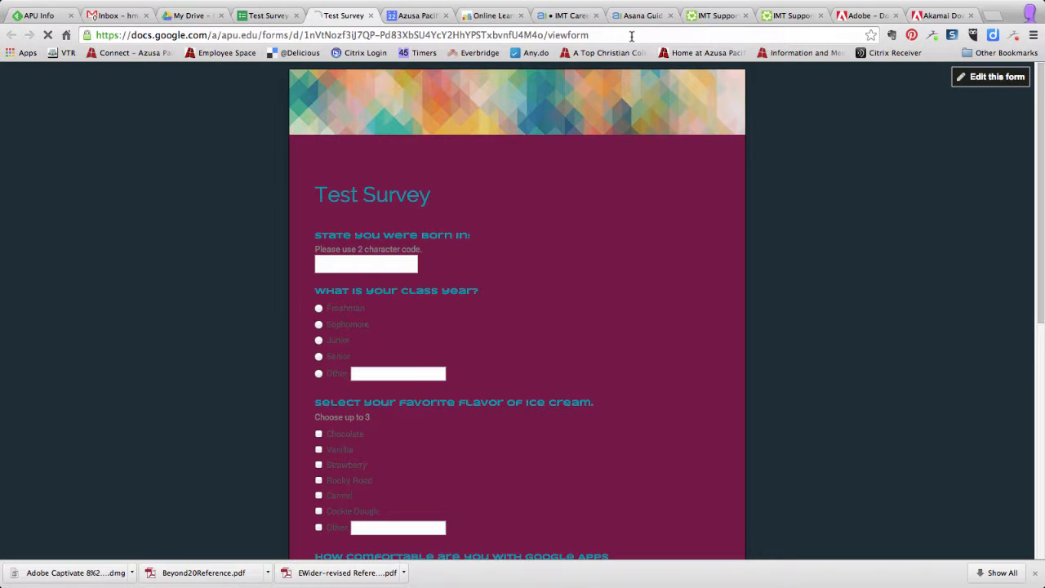
pyautogui.click(631, 36)
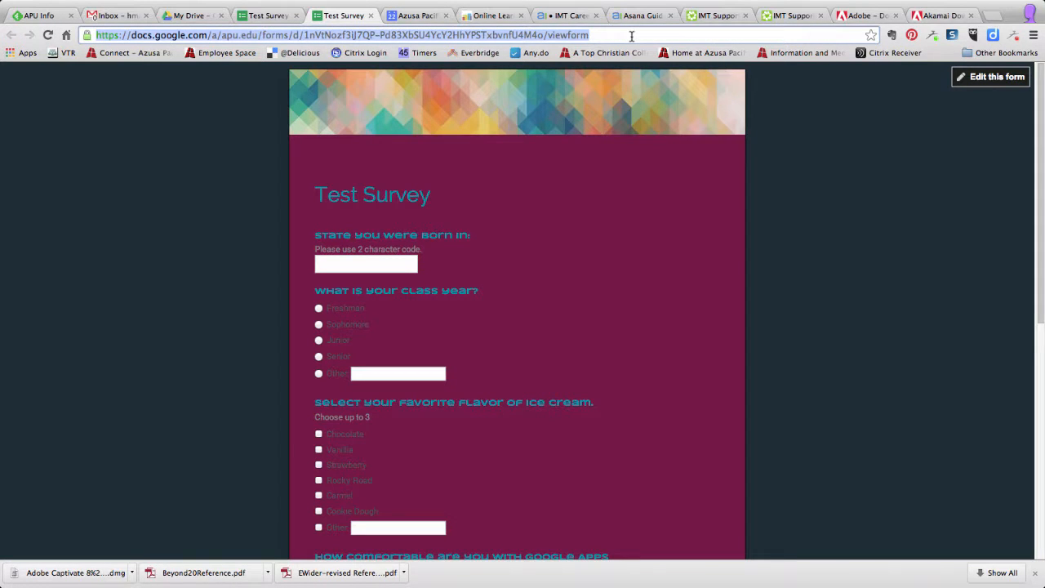
pyautogui.rightClick(557, 37)
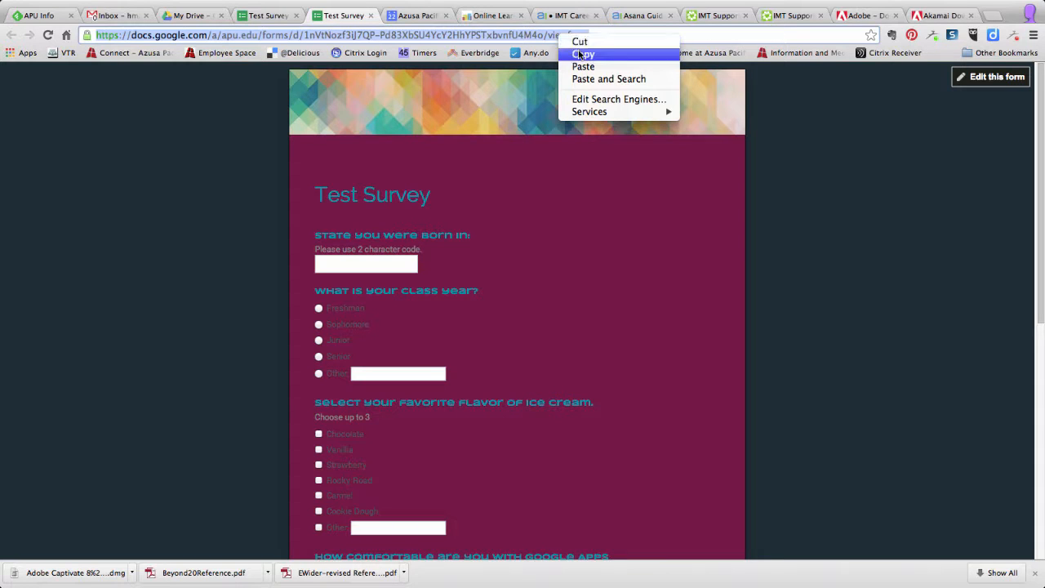
pyautogui.click(582, 54)
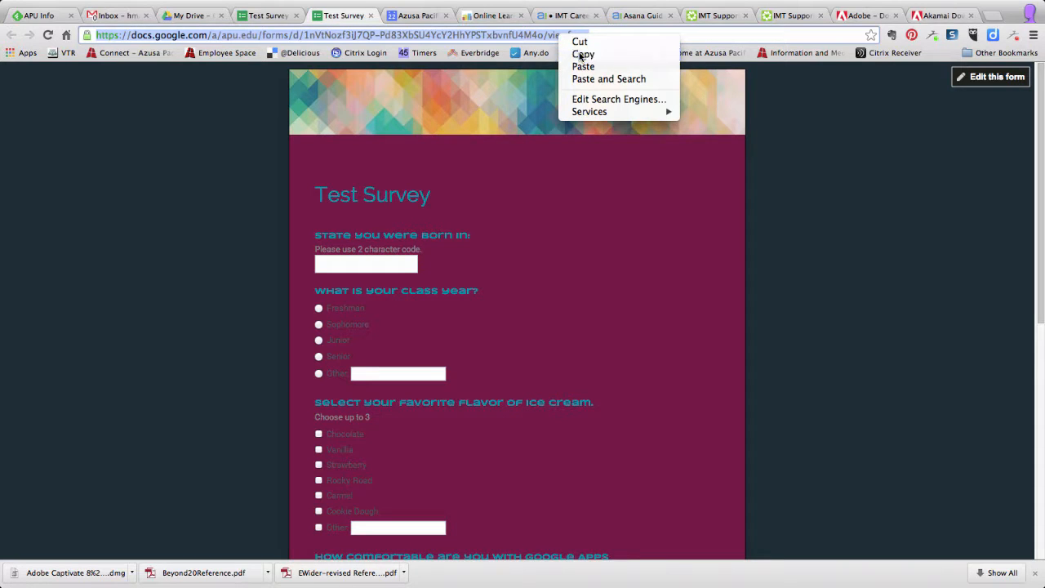
# - Switch to Gmail and start a new message with the body text "Click here to view the survey"
pyautogui.click(109, 17)
pyautogui.click(67, 148)
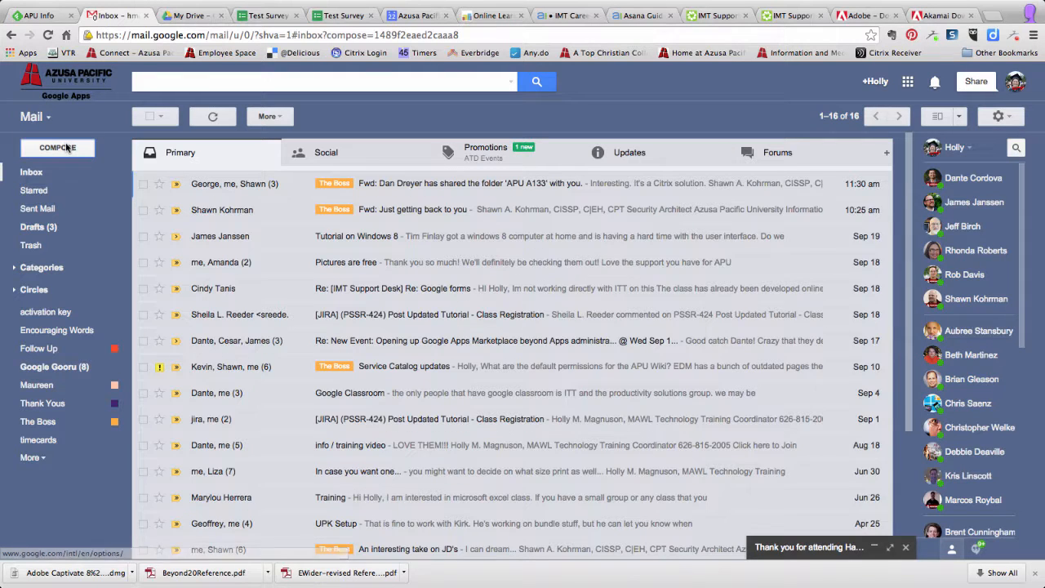
pyautogui.click(555, 311)
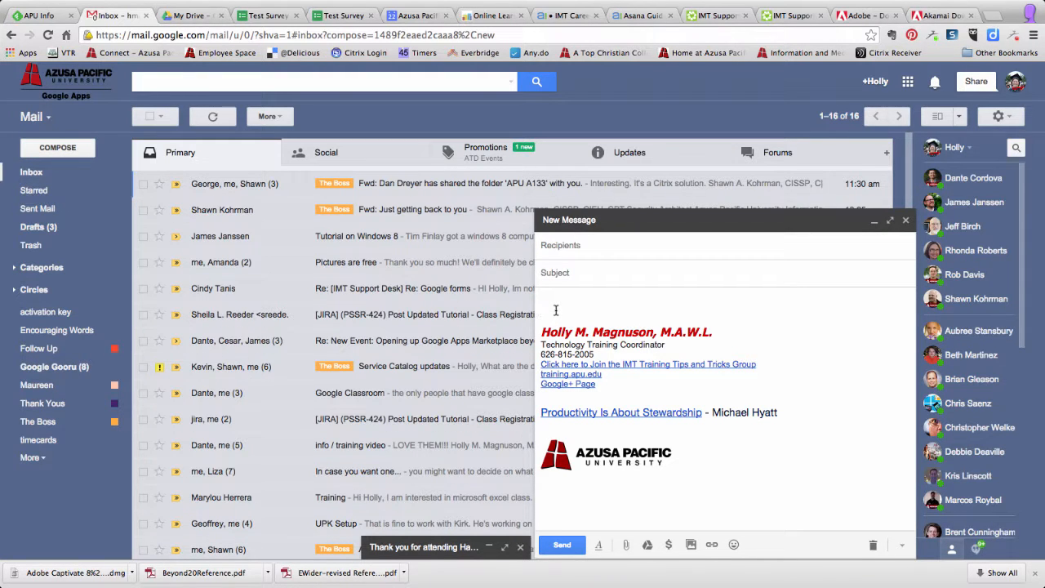
pyautogui.write('Click here to view the survey')
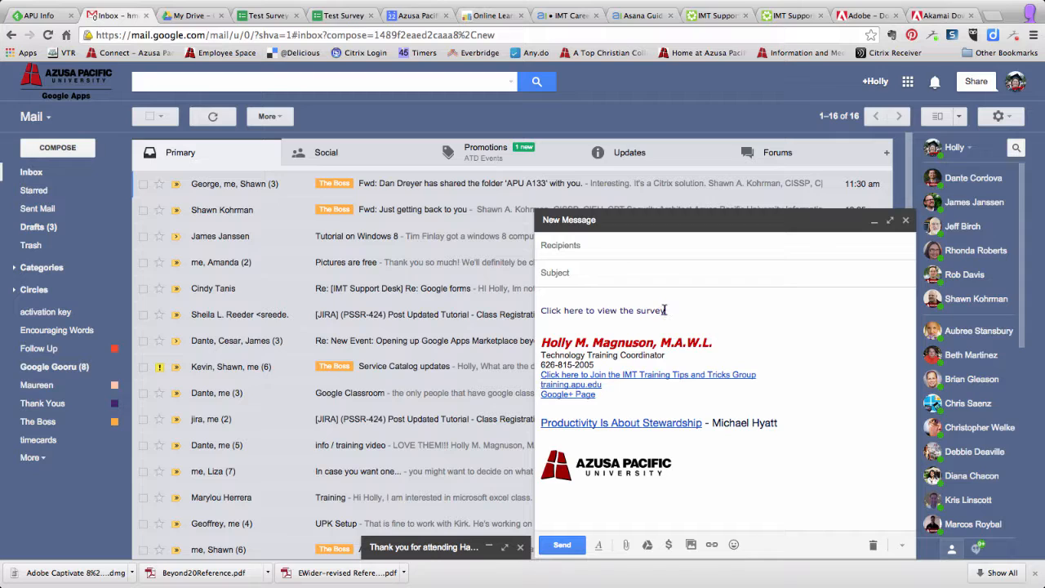
# - Link the text "Click here to view the survey" in the message to the copied live form address
pyautogui.moveTo(666, 310); pyautogui.dragTo(539, 314)
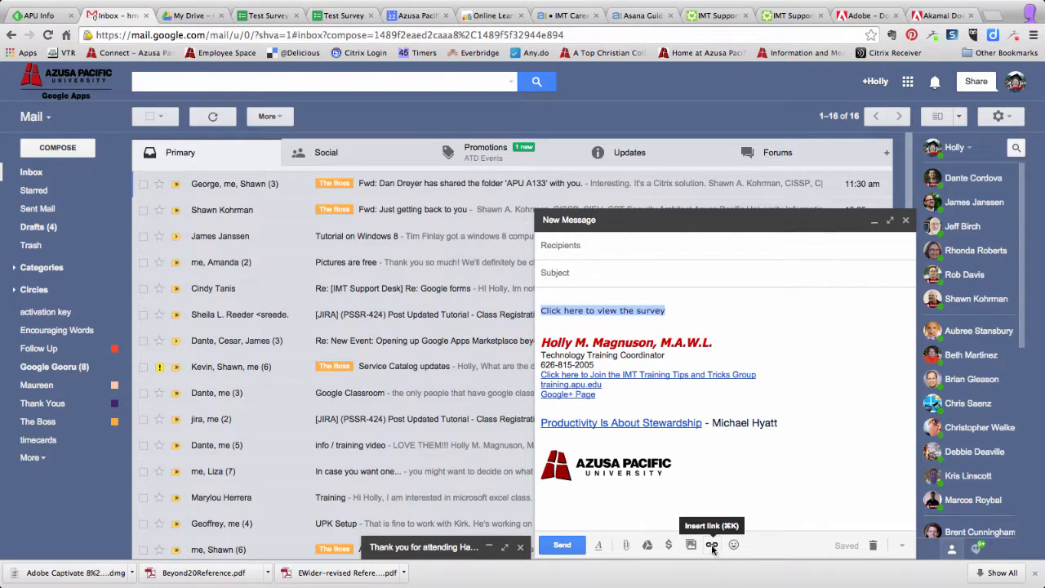
pyautogui.click(713, 545)
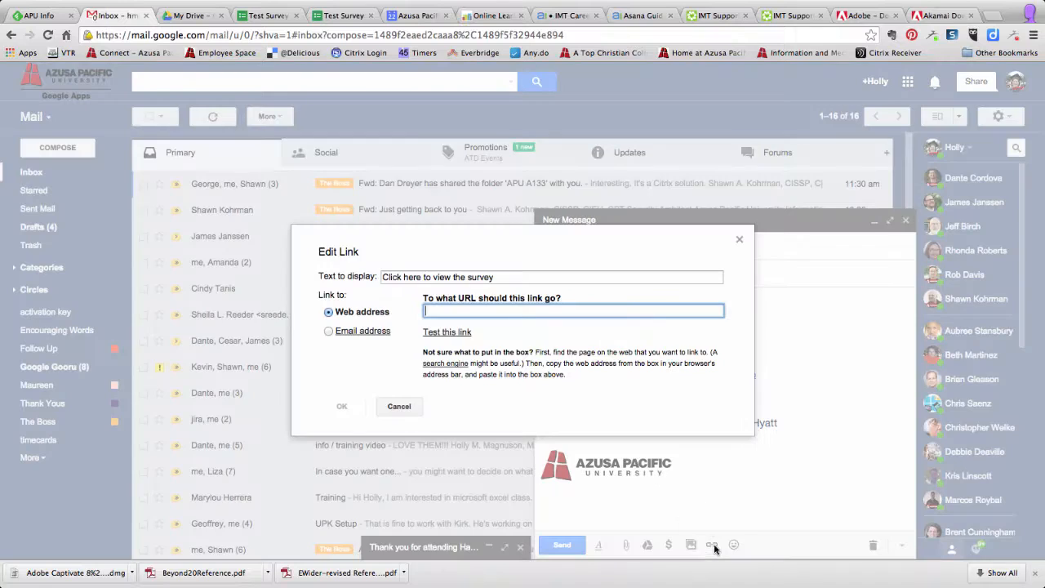
pyautogui.rightClick(515, 308)
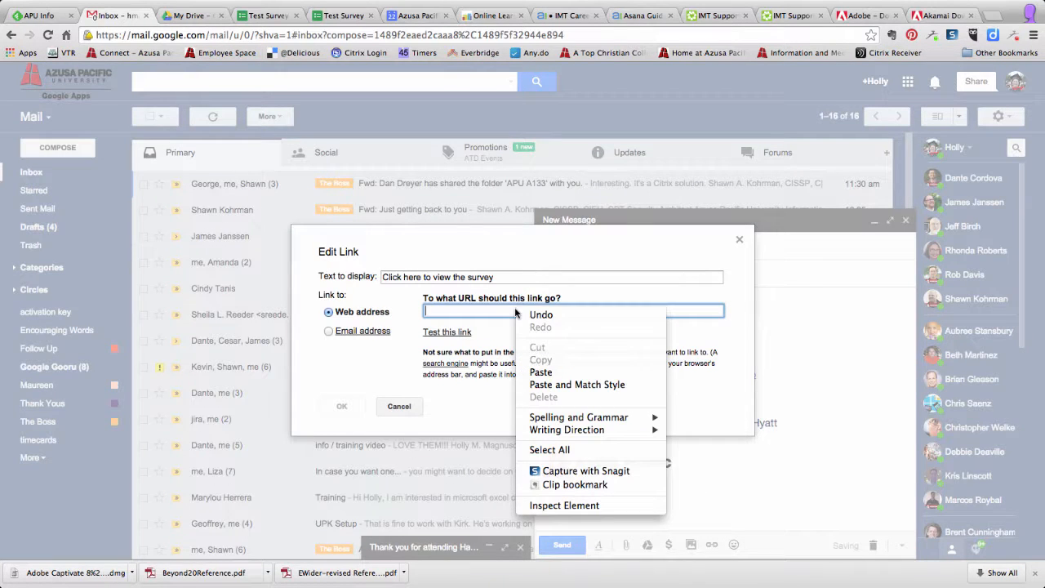
pyautogui.click(541, 373)
pyautogui.click(343, 405)
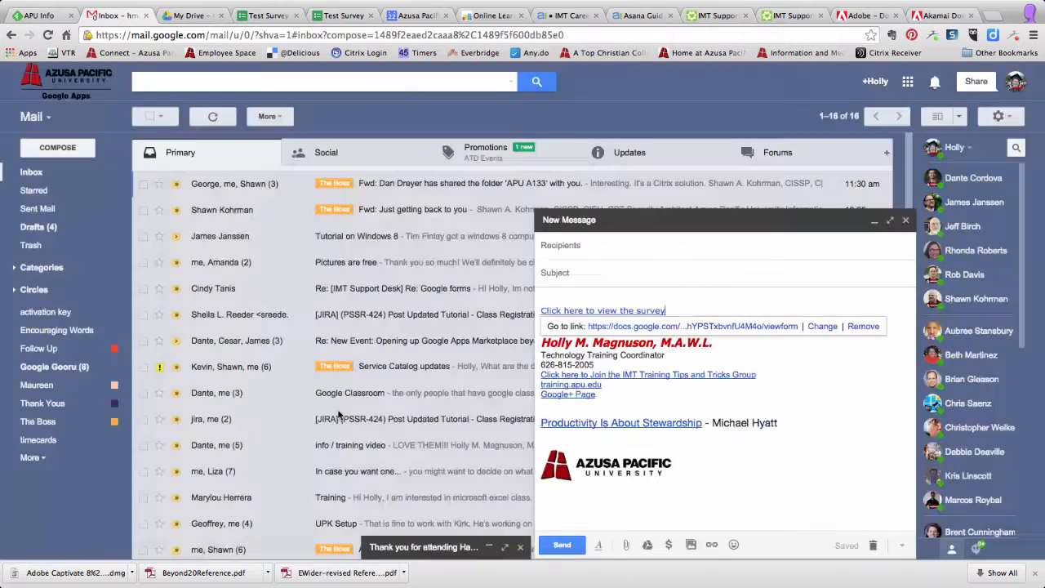
pyautogui.click(738, 301)
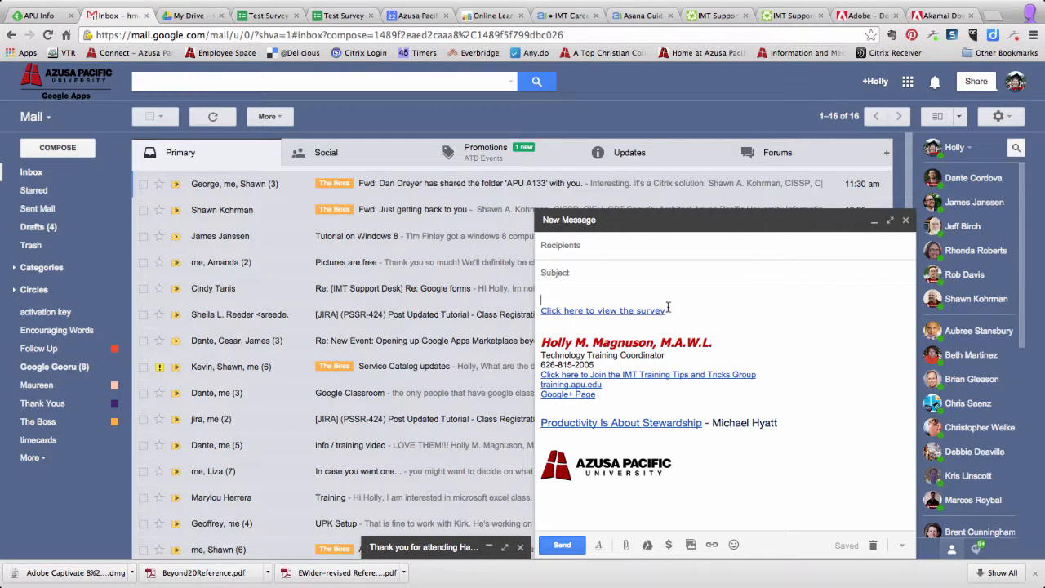
# - Revisit the live form and the draft message, and return to the Test Survey form editor
pyautogui.click(278, 18)
pyautogui.click(336, 16)
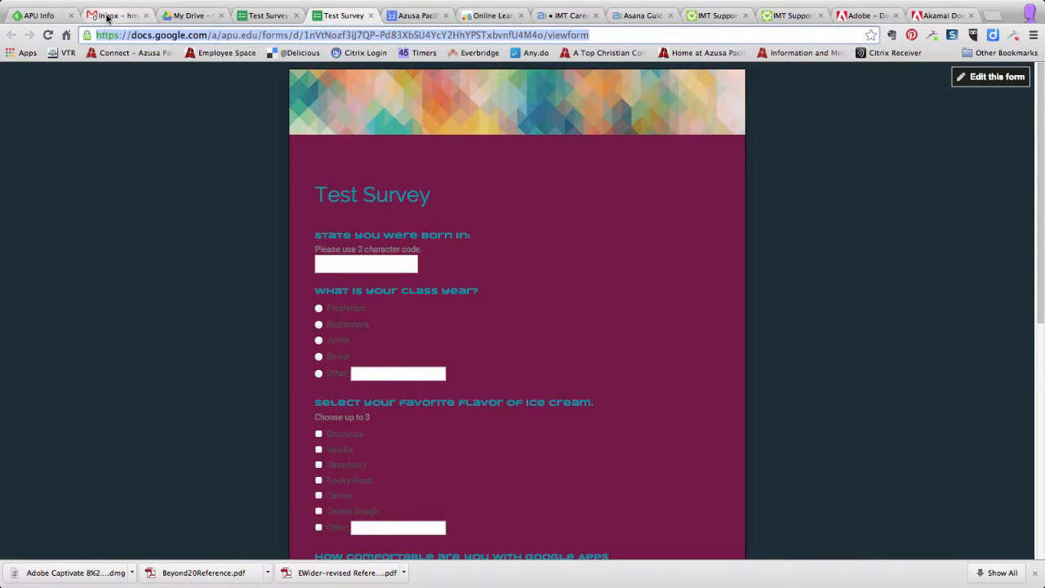
pyautogui.click(111, 16)
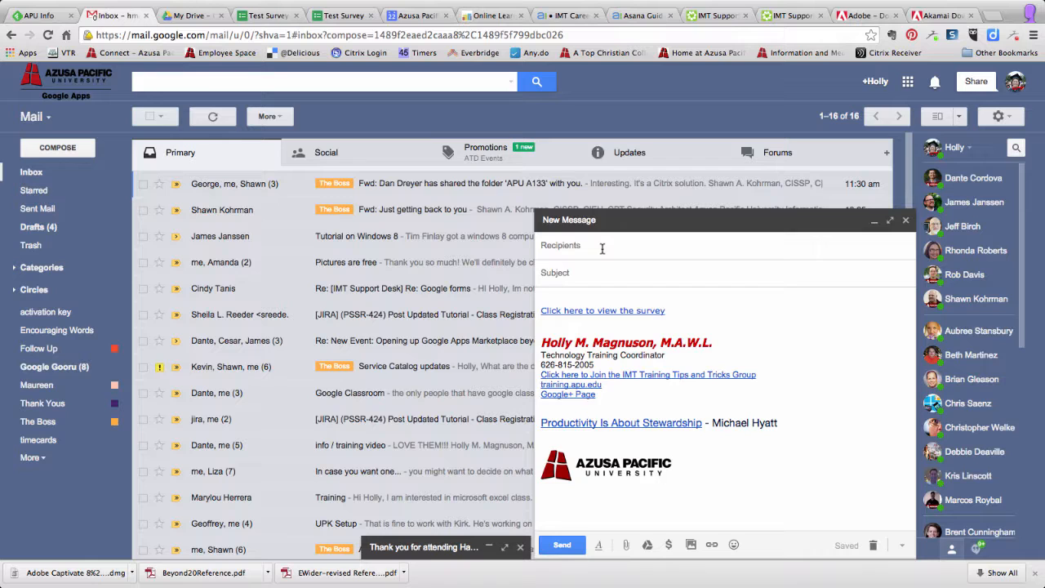
pyautogui.click(270, 16)
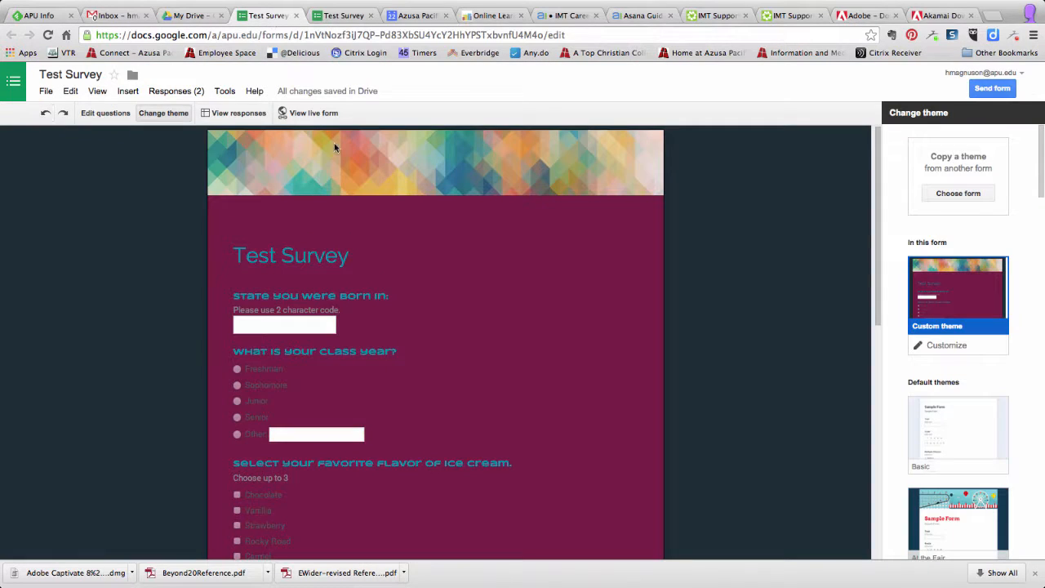